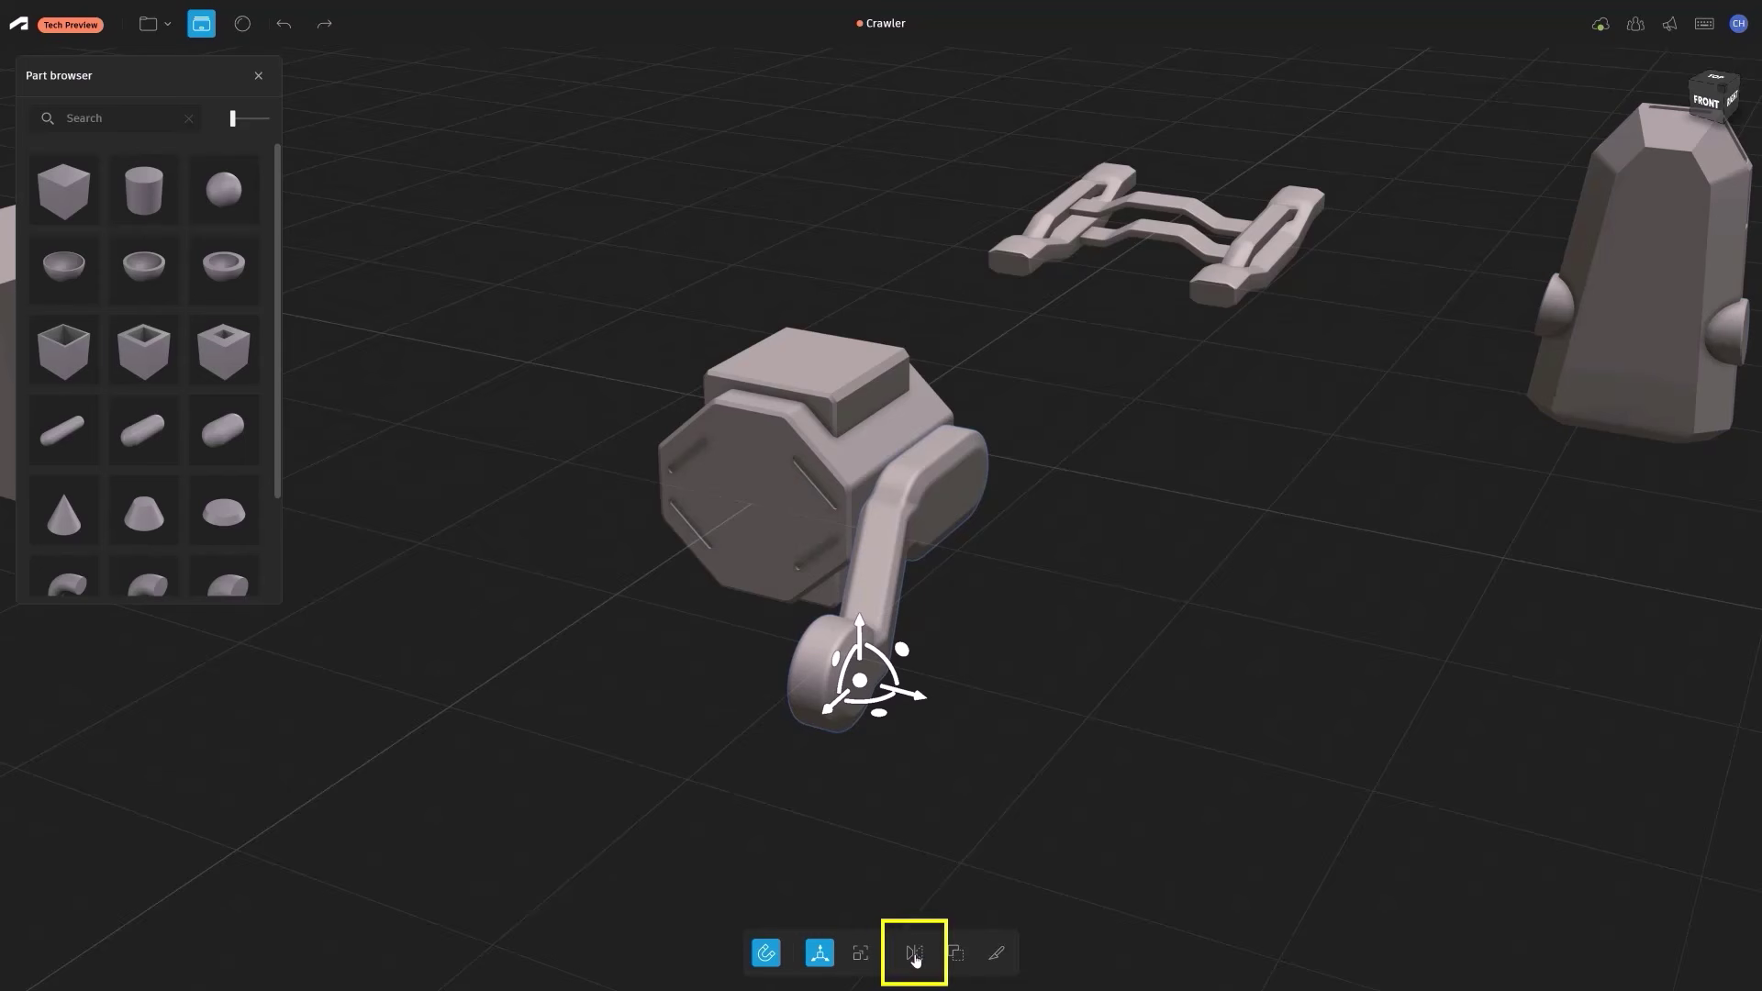
Mirror the selected leg onto the opposite side of the crawler's octagonal body
click(915, 955)
middle_drag(902, 790, 1066, 763)
click(983, 901)
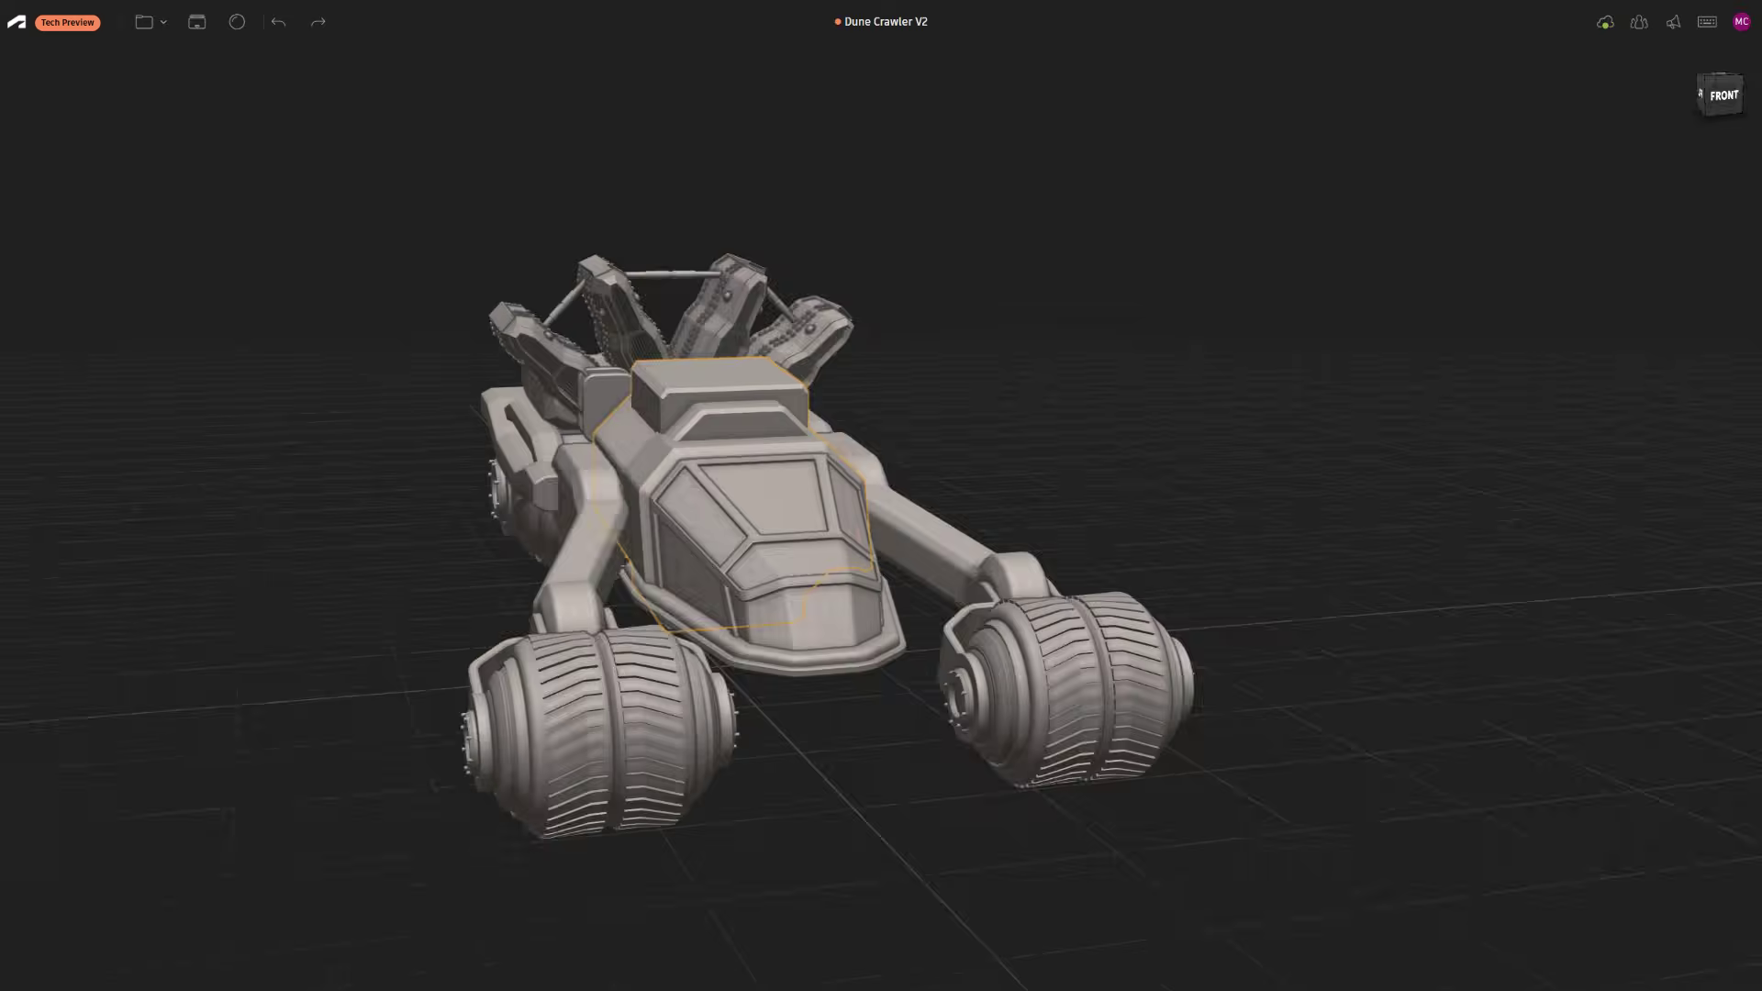
middle_drag(1321, 514, 1005, 475)
scroll(901, 489, up, 2)
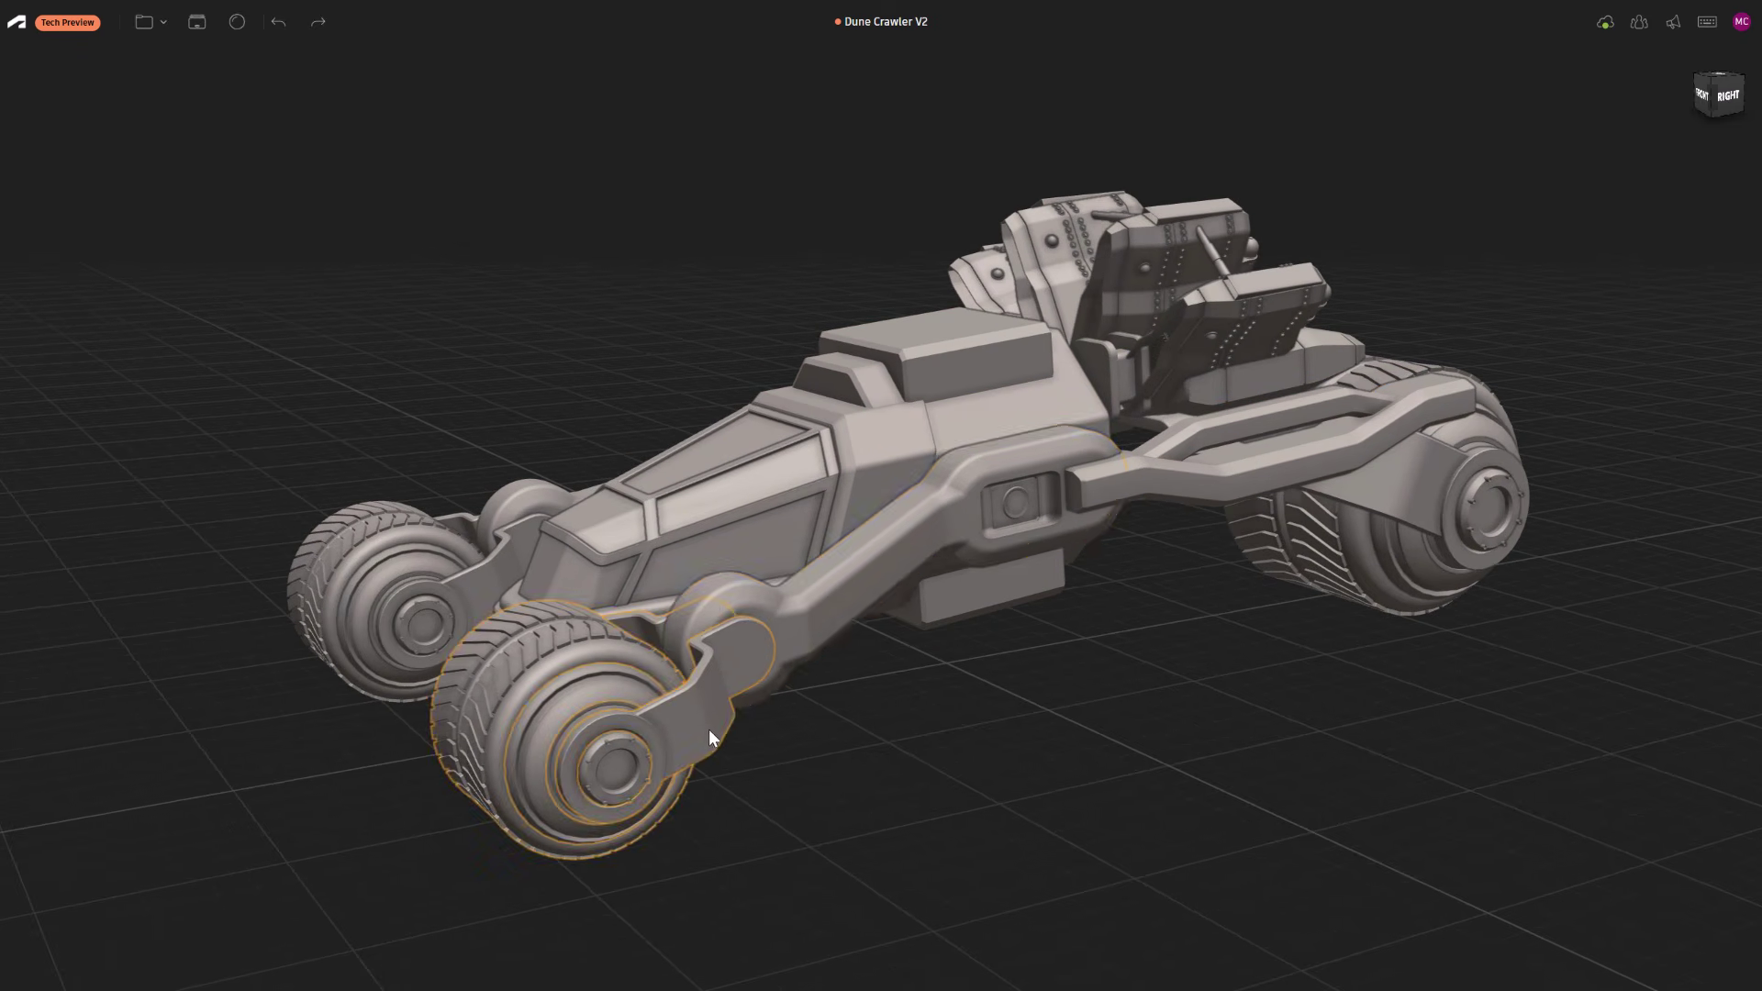
click(723, 709)
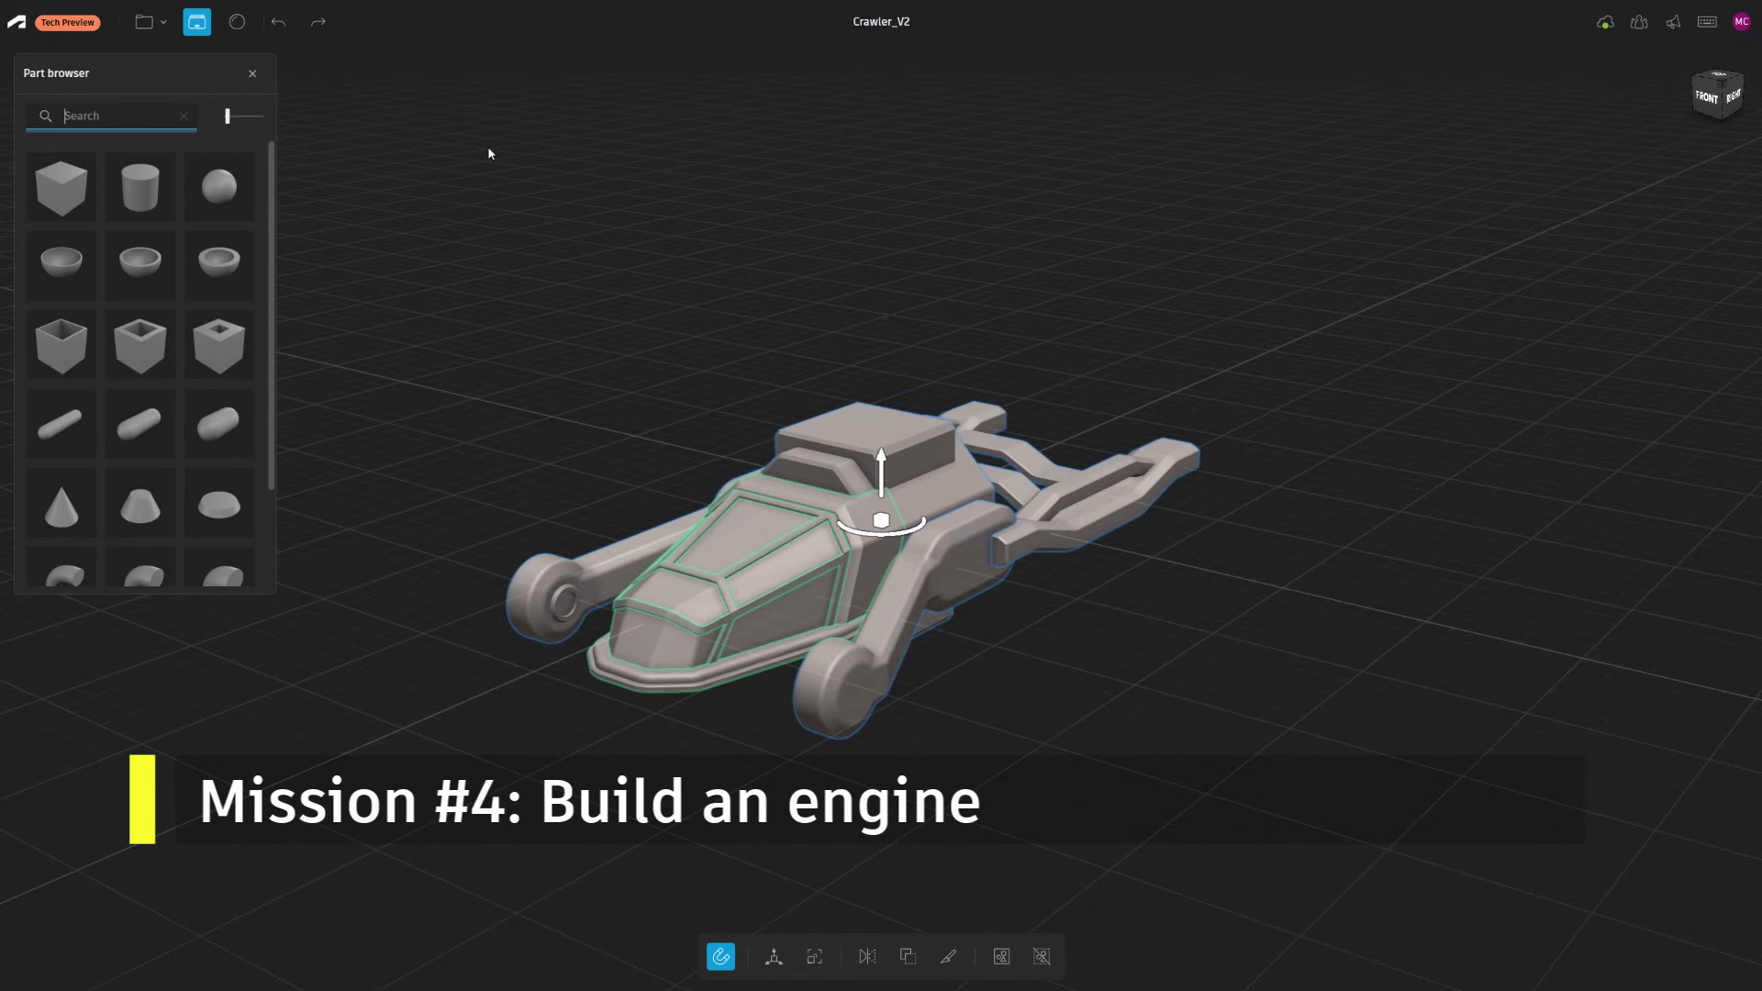
Search the parts for "engine" and place a ribbed, hollow engine block on the ground beside the crawler
text(engine)
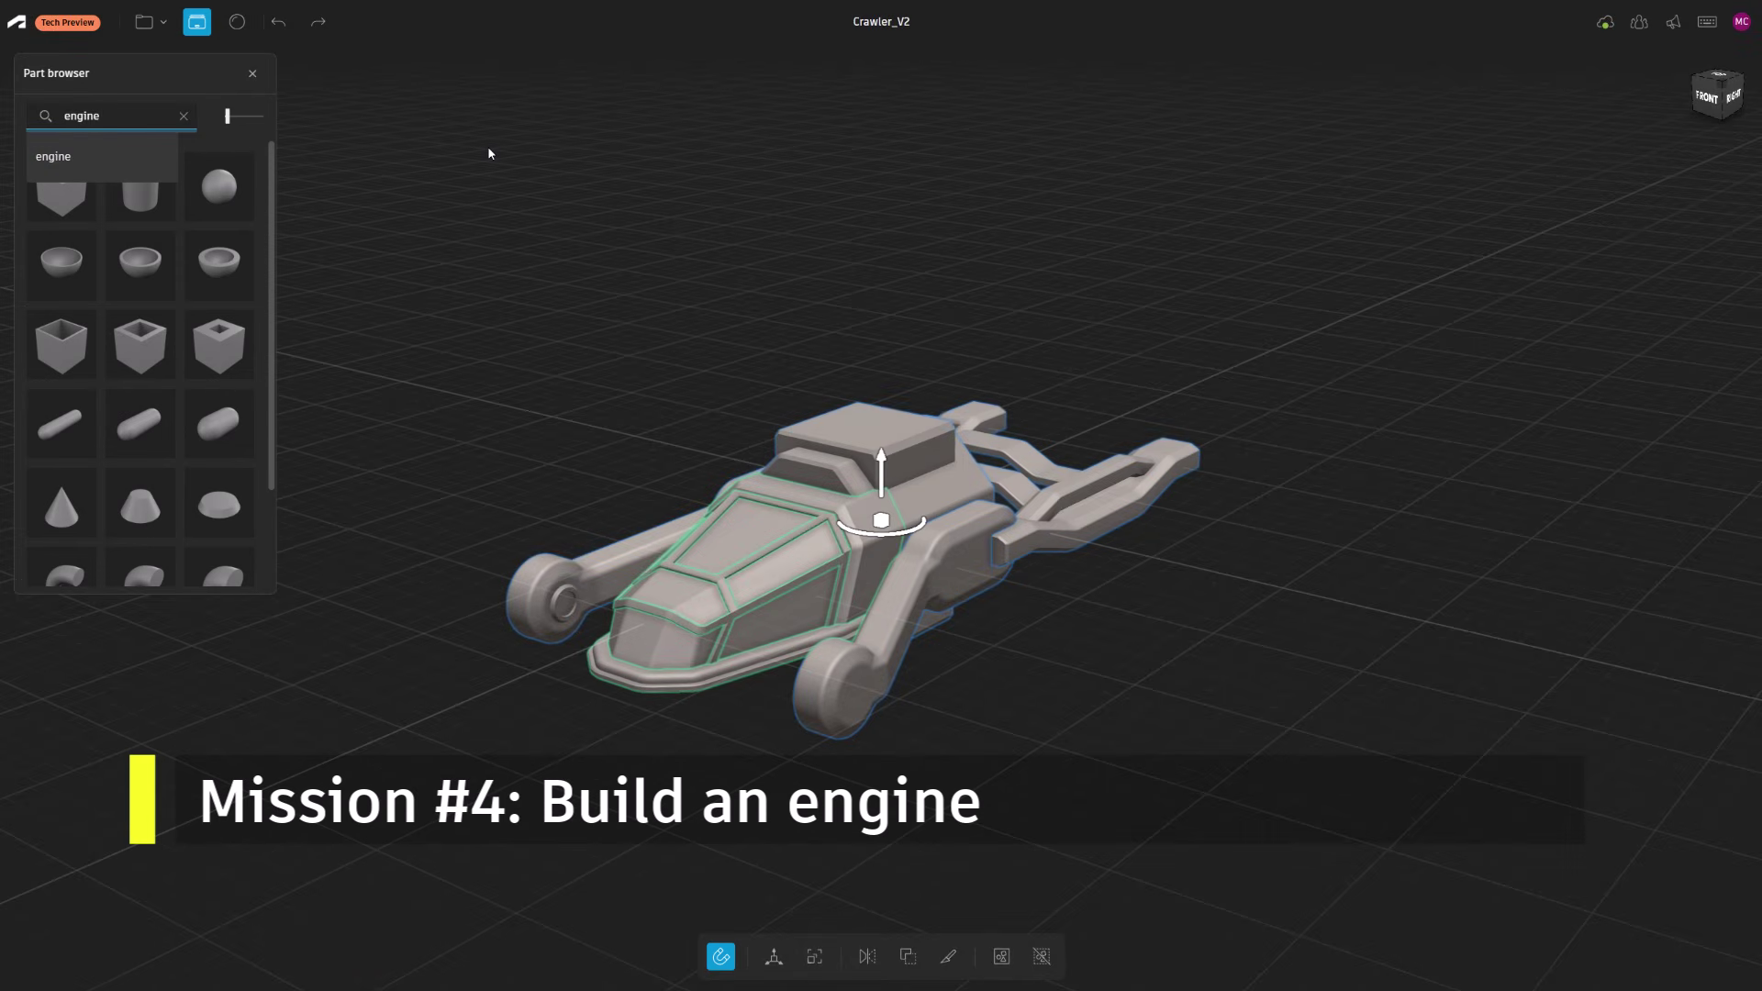
key(Return)
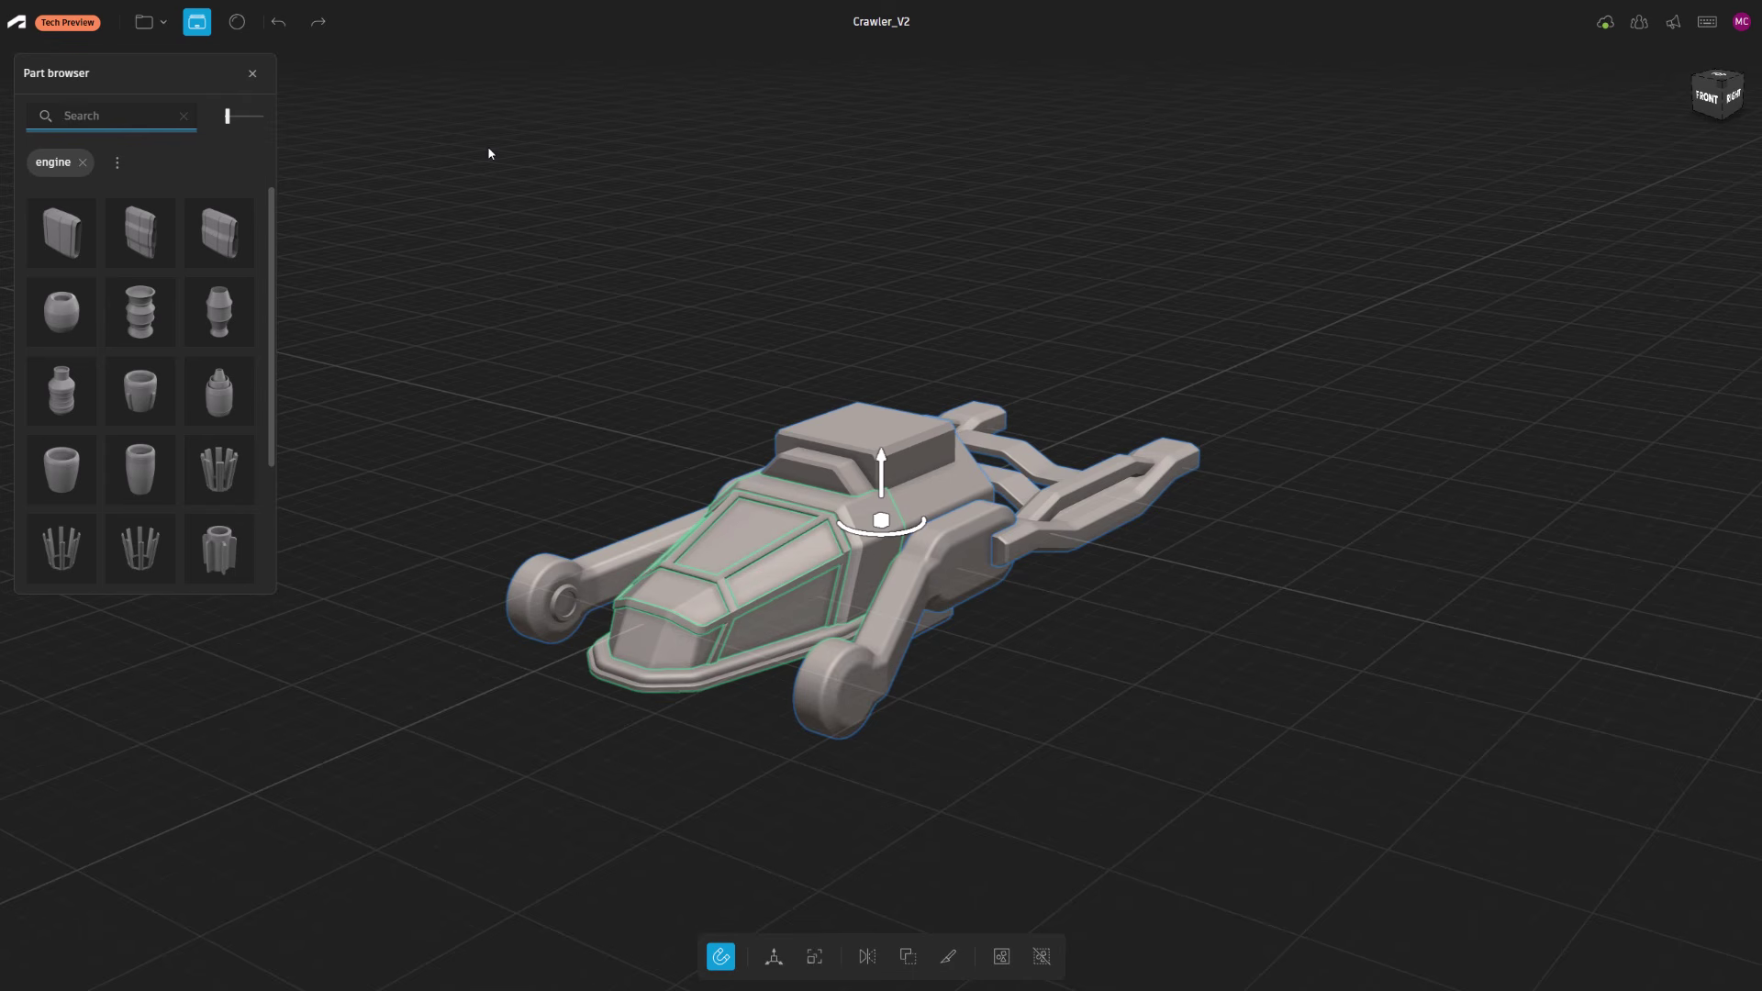
scroll(216, 267, down, 5)
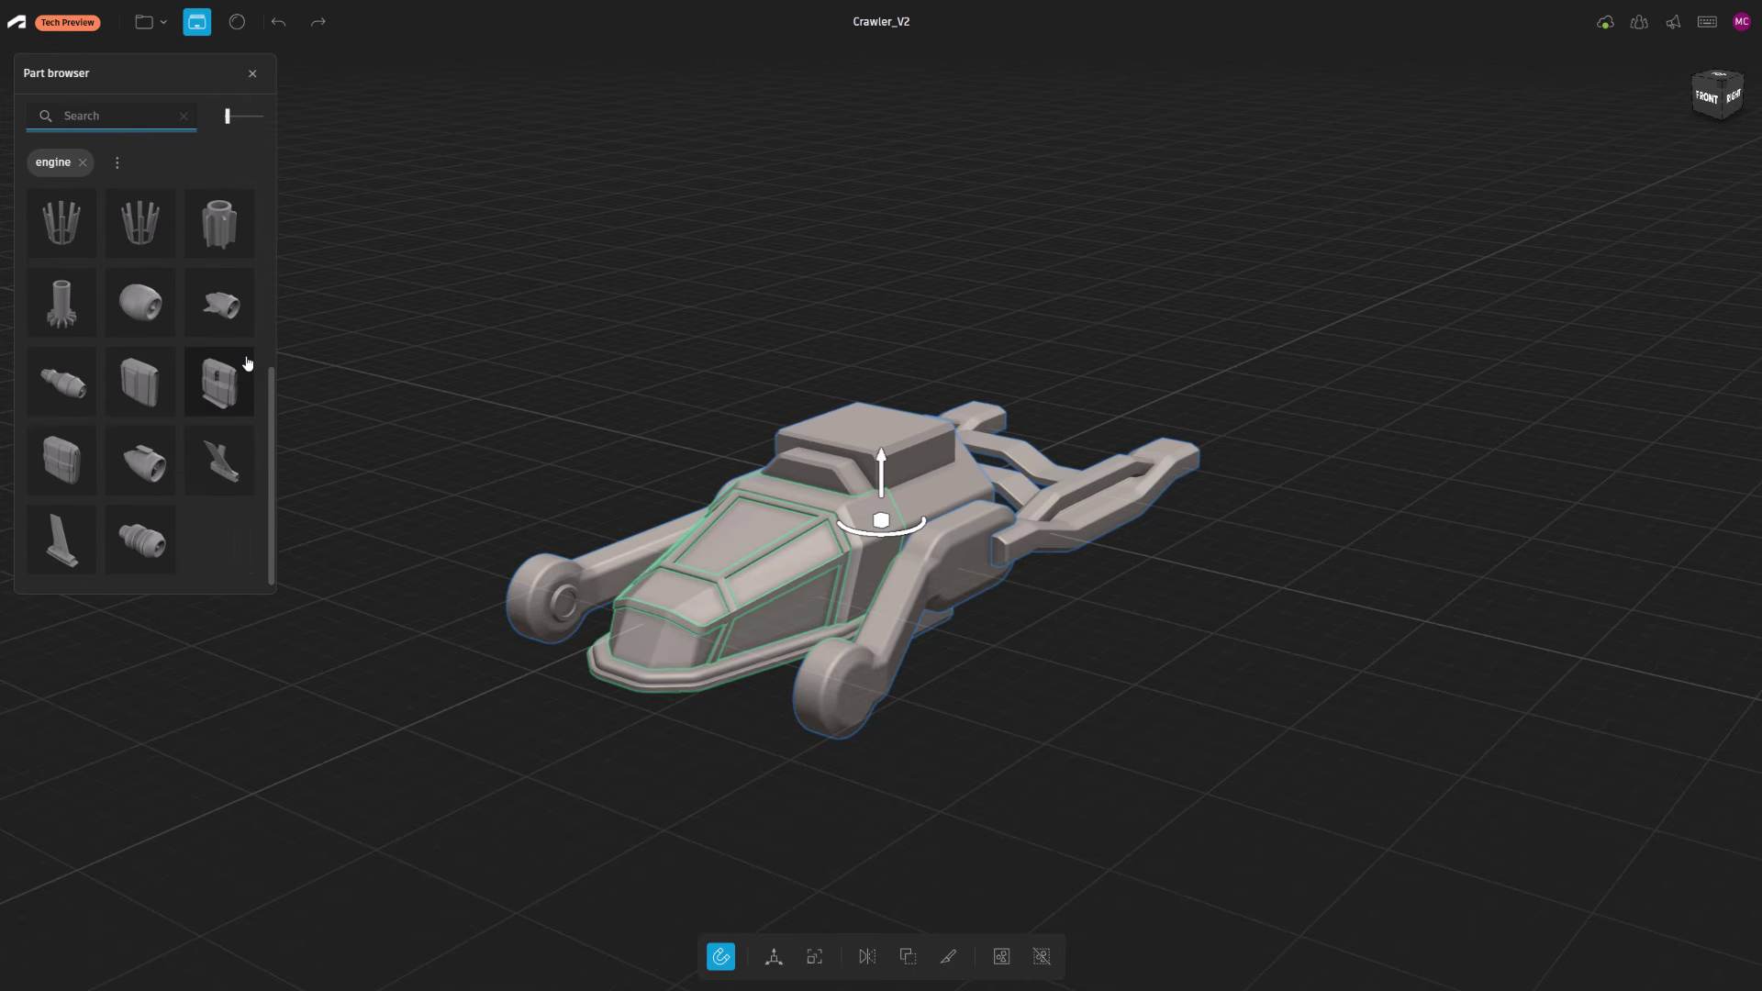
scroll(255, 339, up, 5)
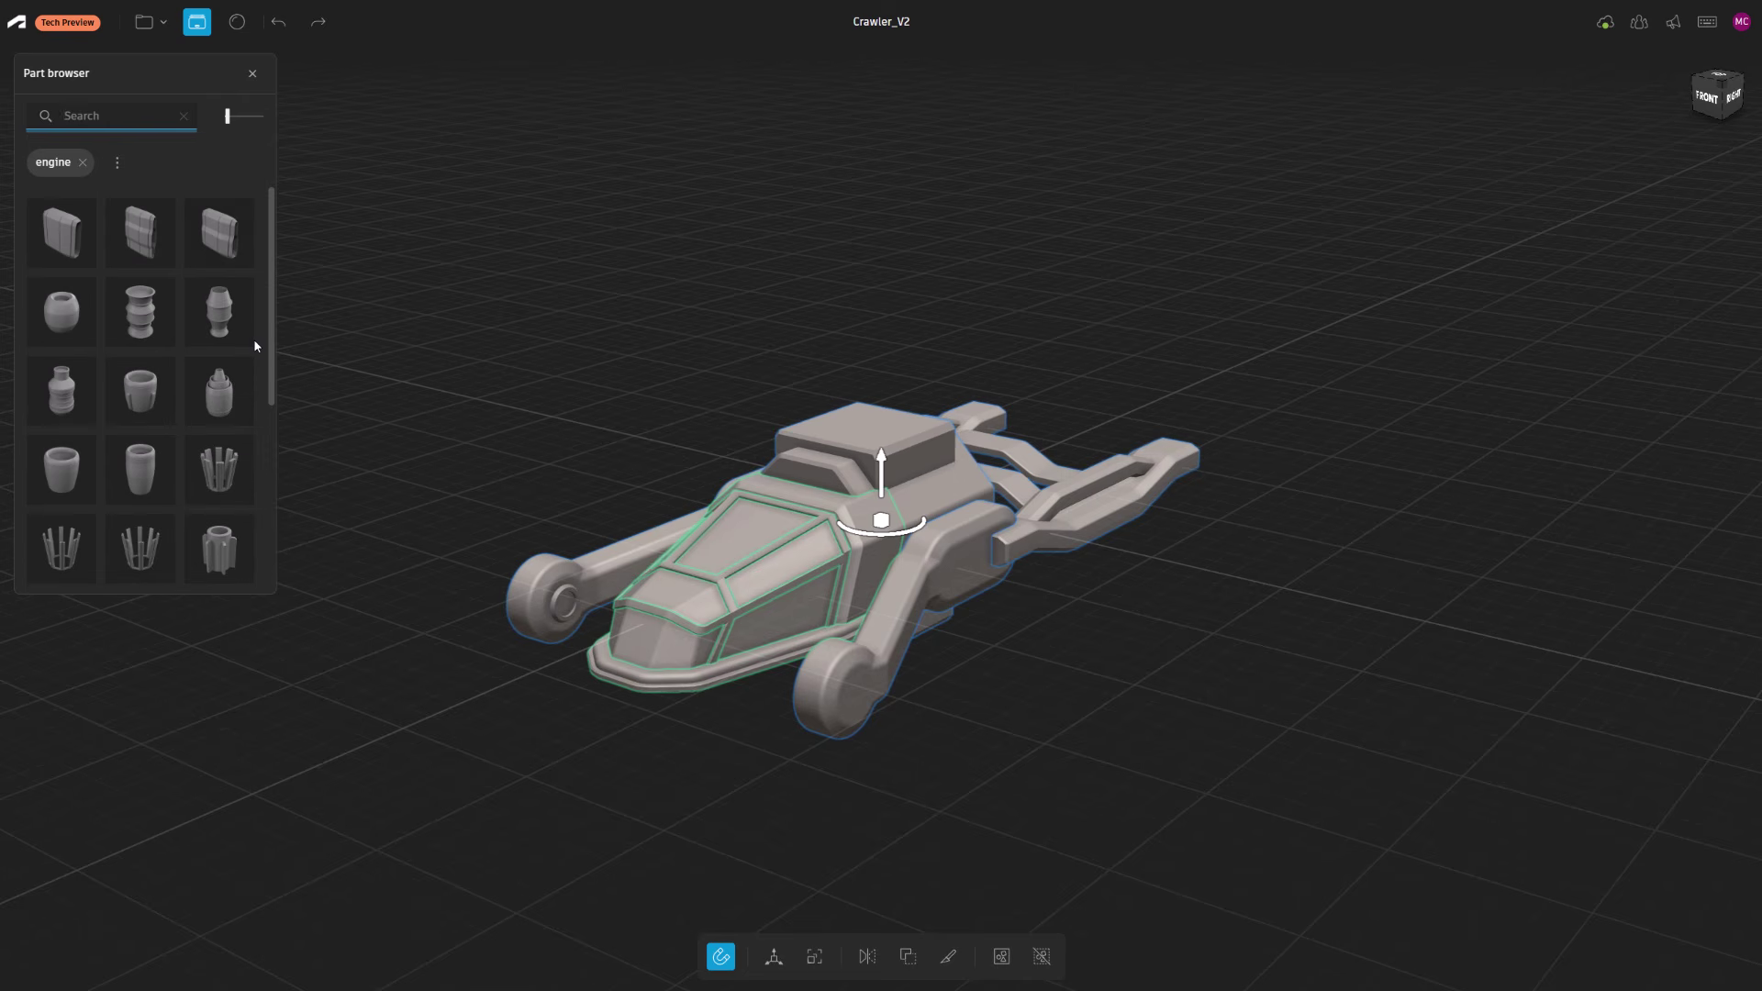
drag(323, 408, 249, 795)
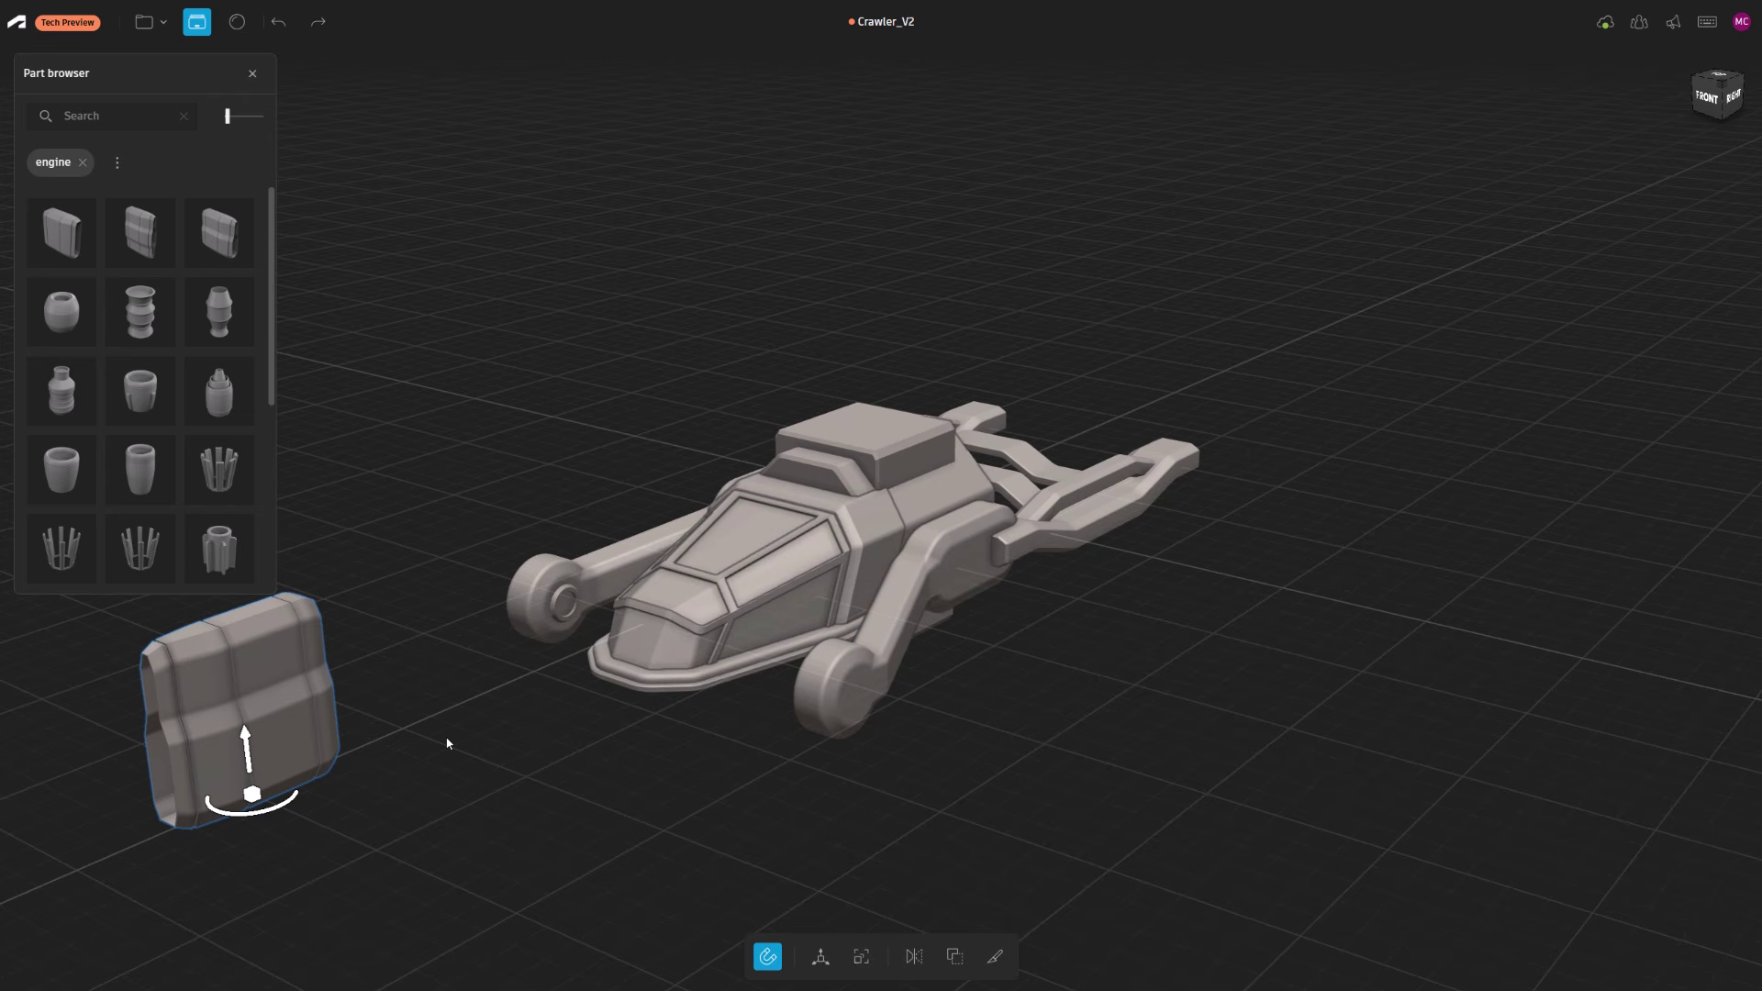
Place a flat vent part on top of the engine block and raise the tank attached to its rear face
key(f)
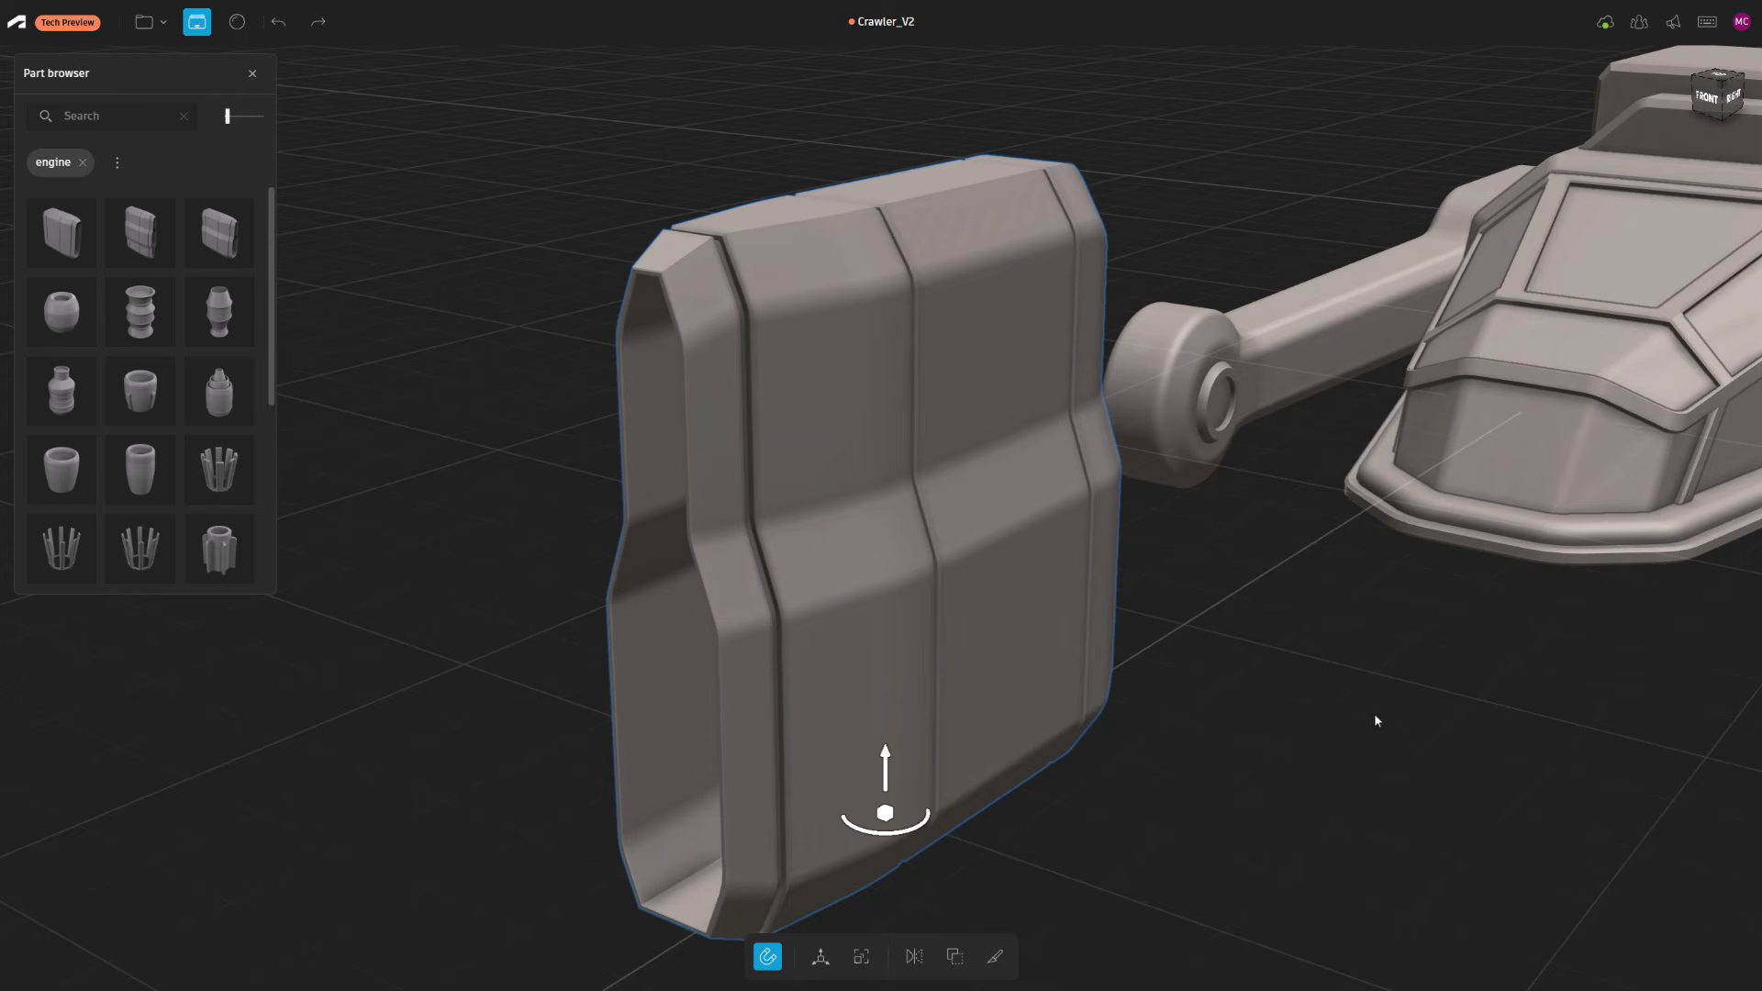
middle_drag(1337, 696, 1345, 642)
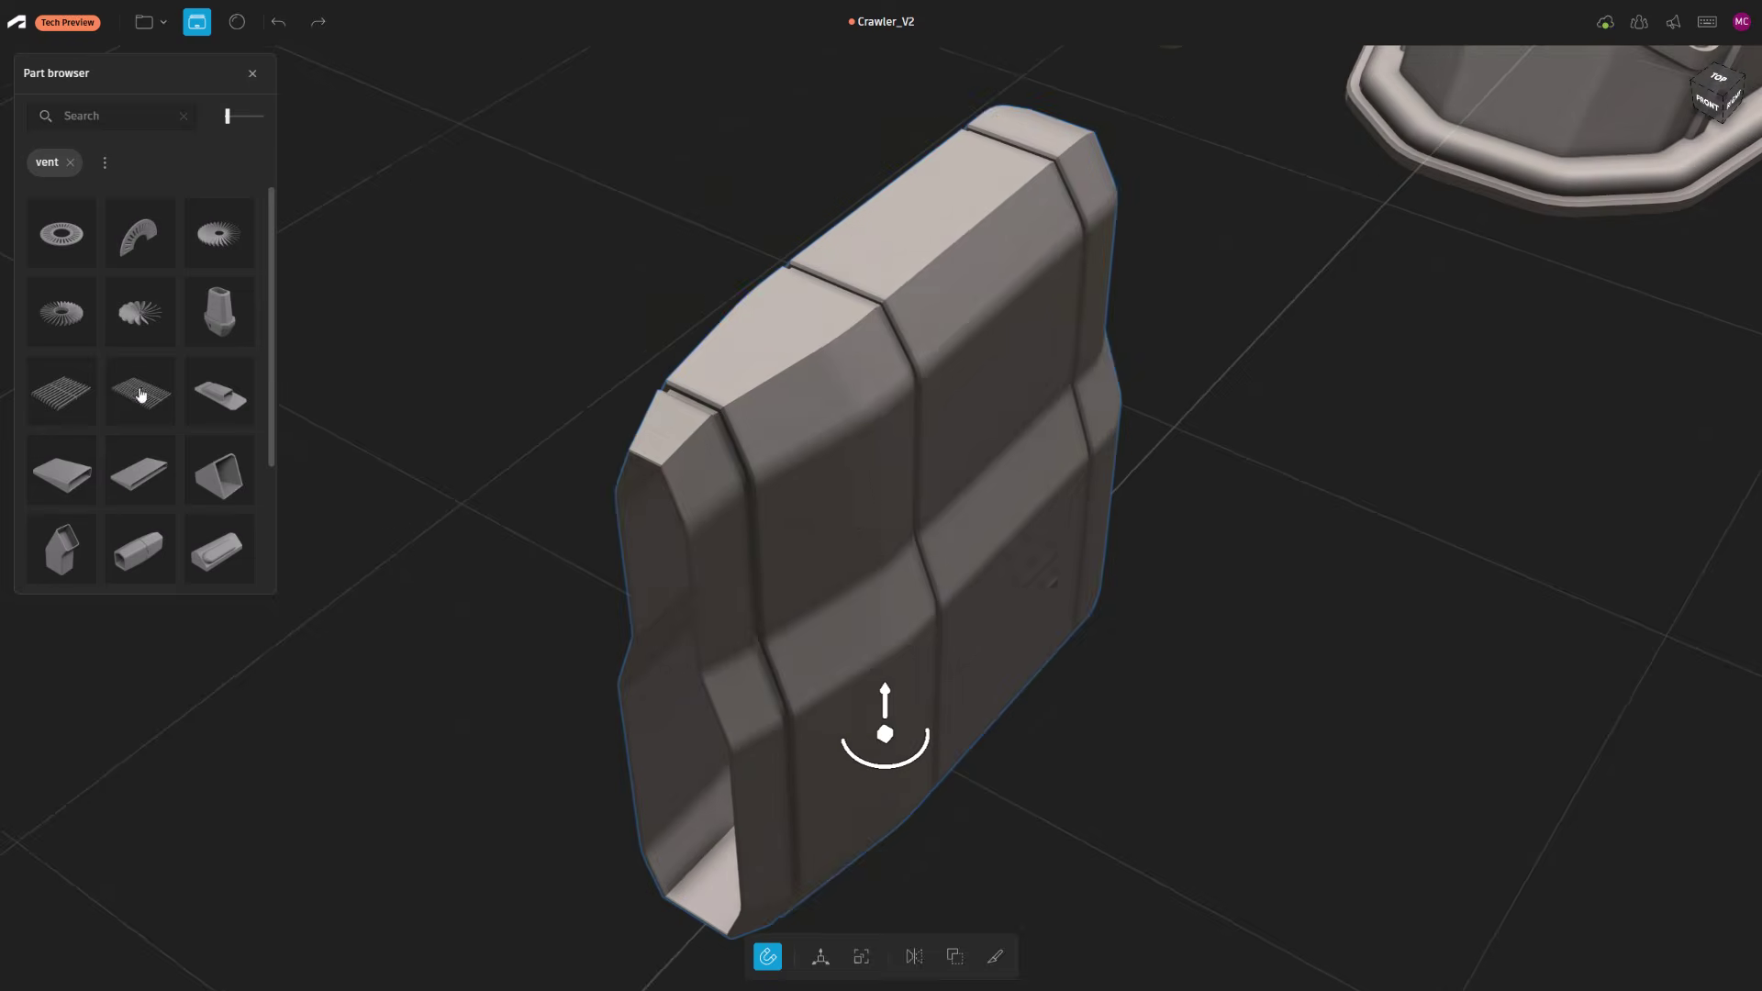
drag(61, 469, 886, 248)
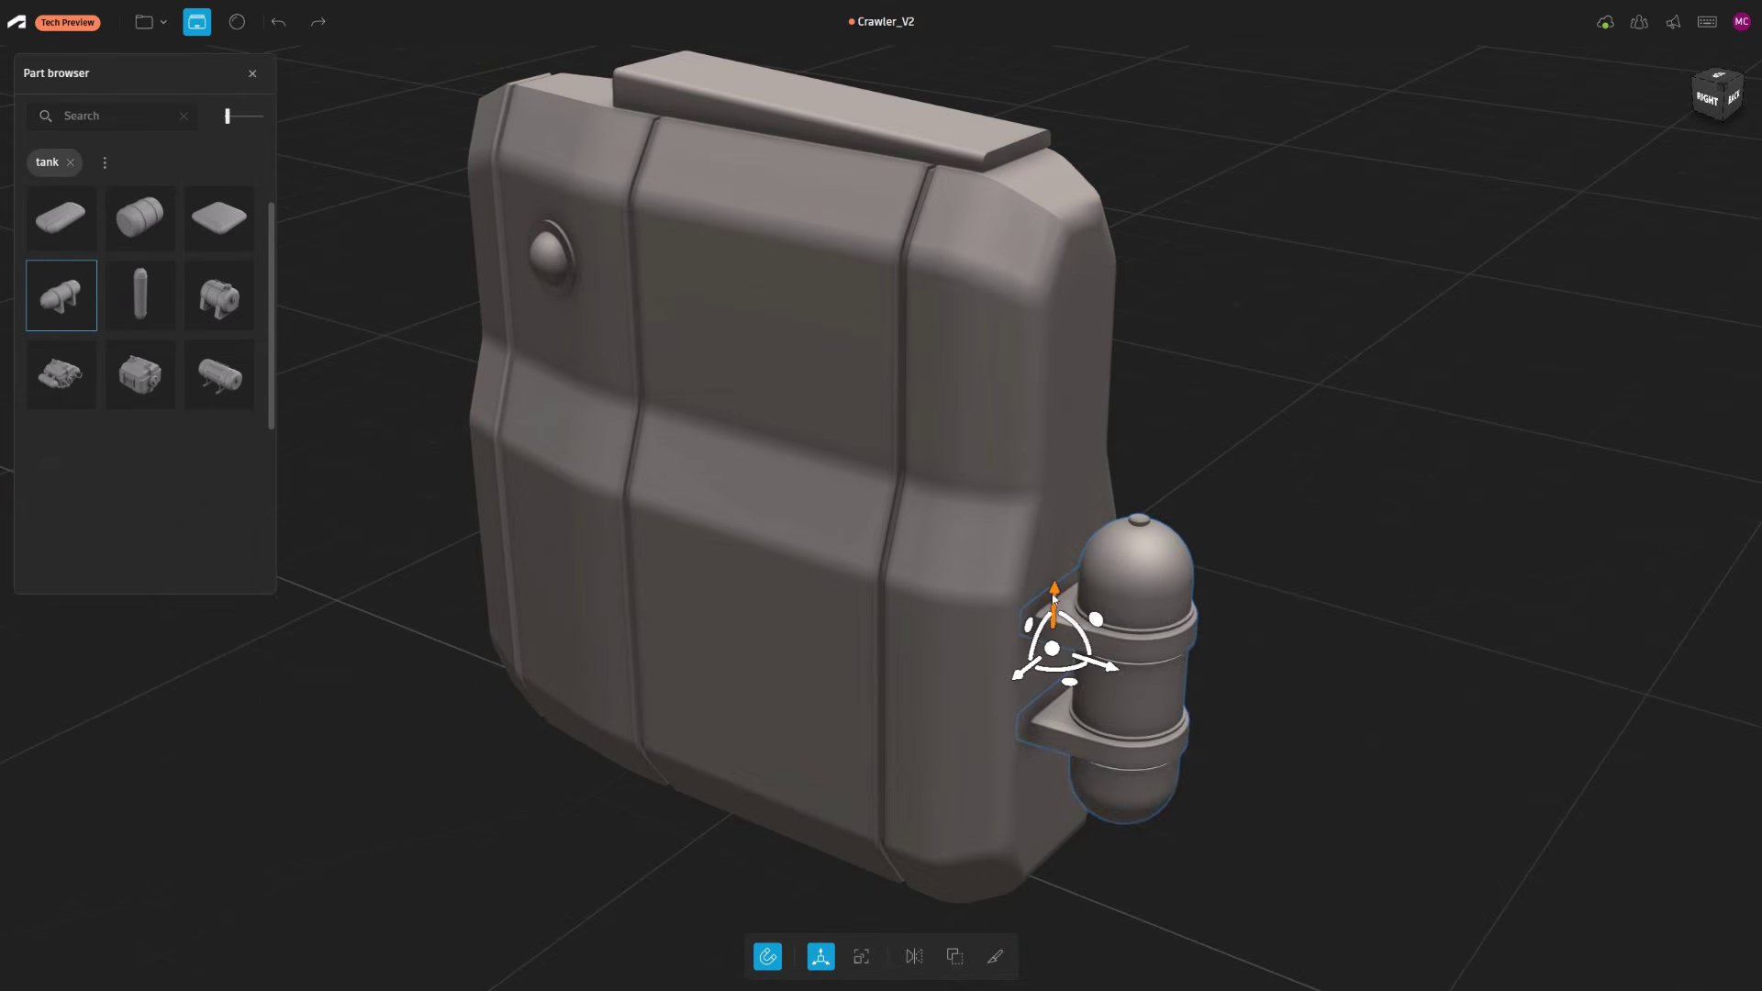
drag(1055, 592, 1054, 511)
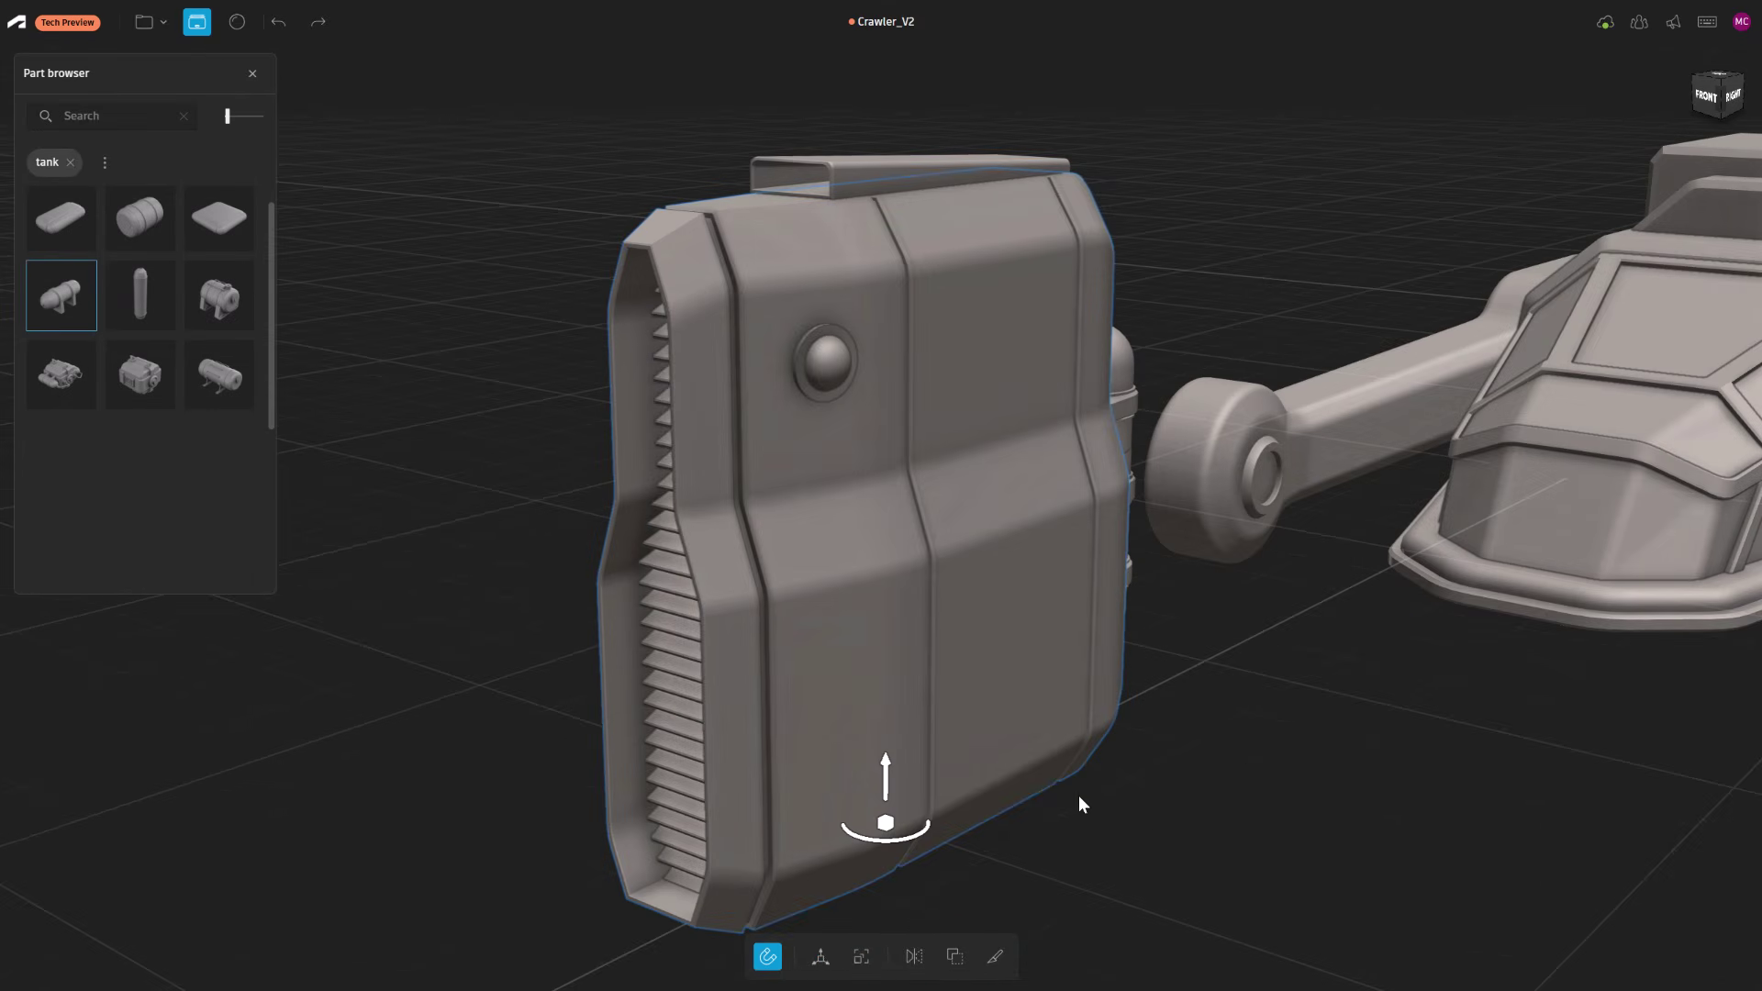
Replace the tank part search with "bolt" and browse to the flanged hex bolt
click(70, 162)
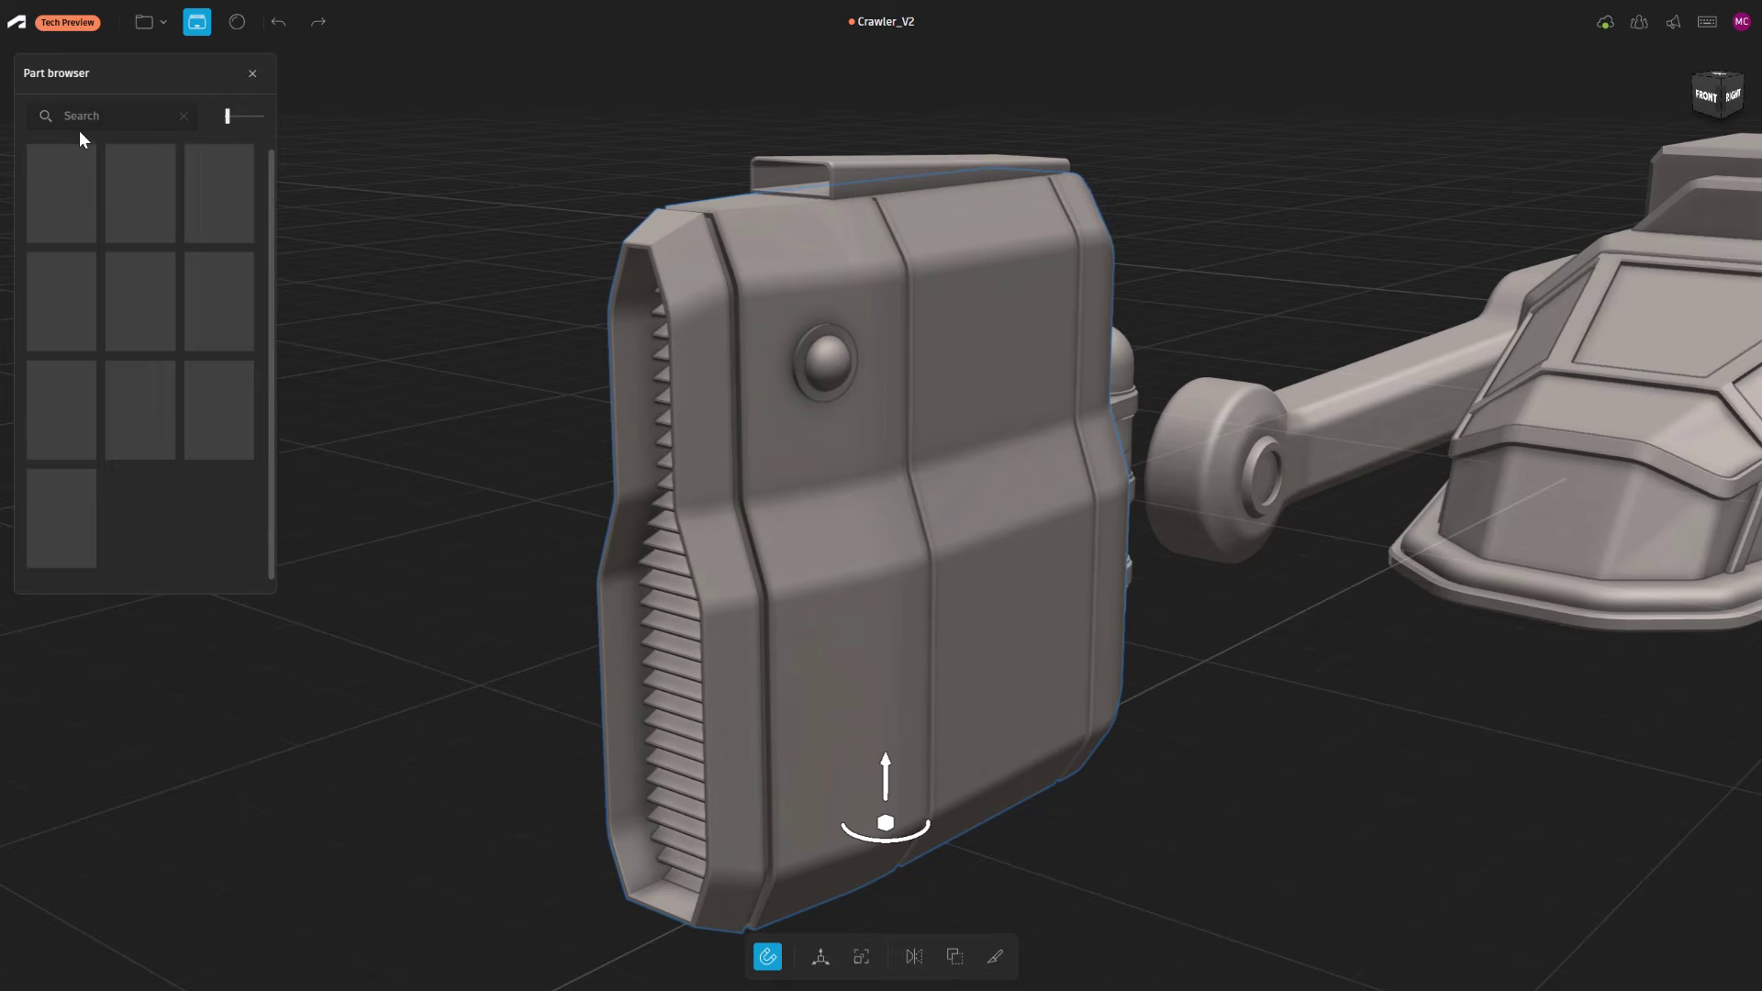
click(89, 115)
text(bolt)
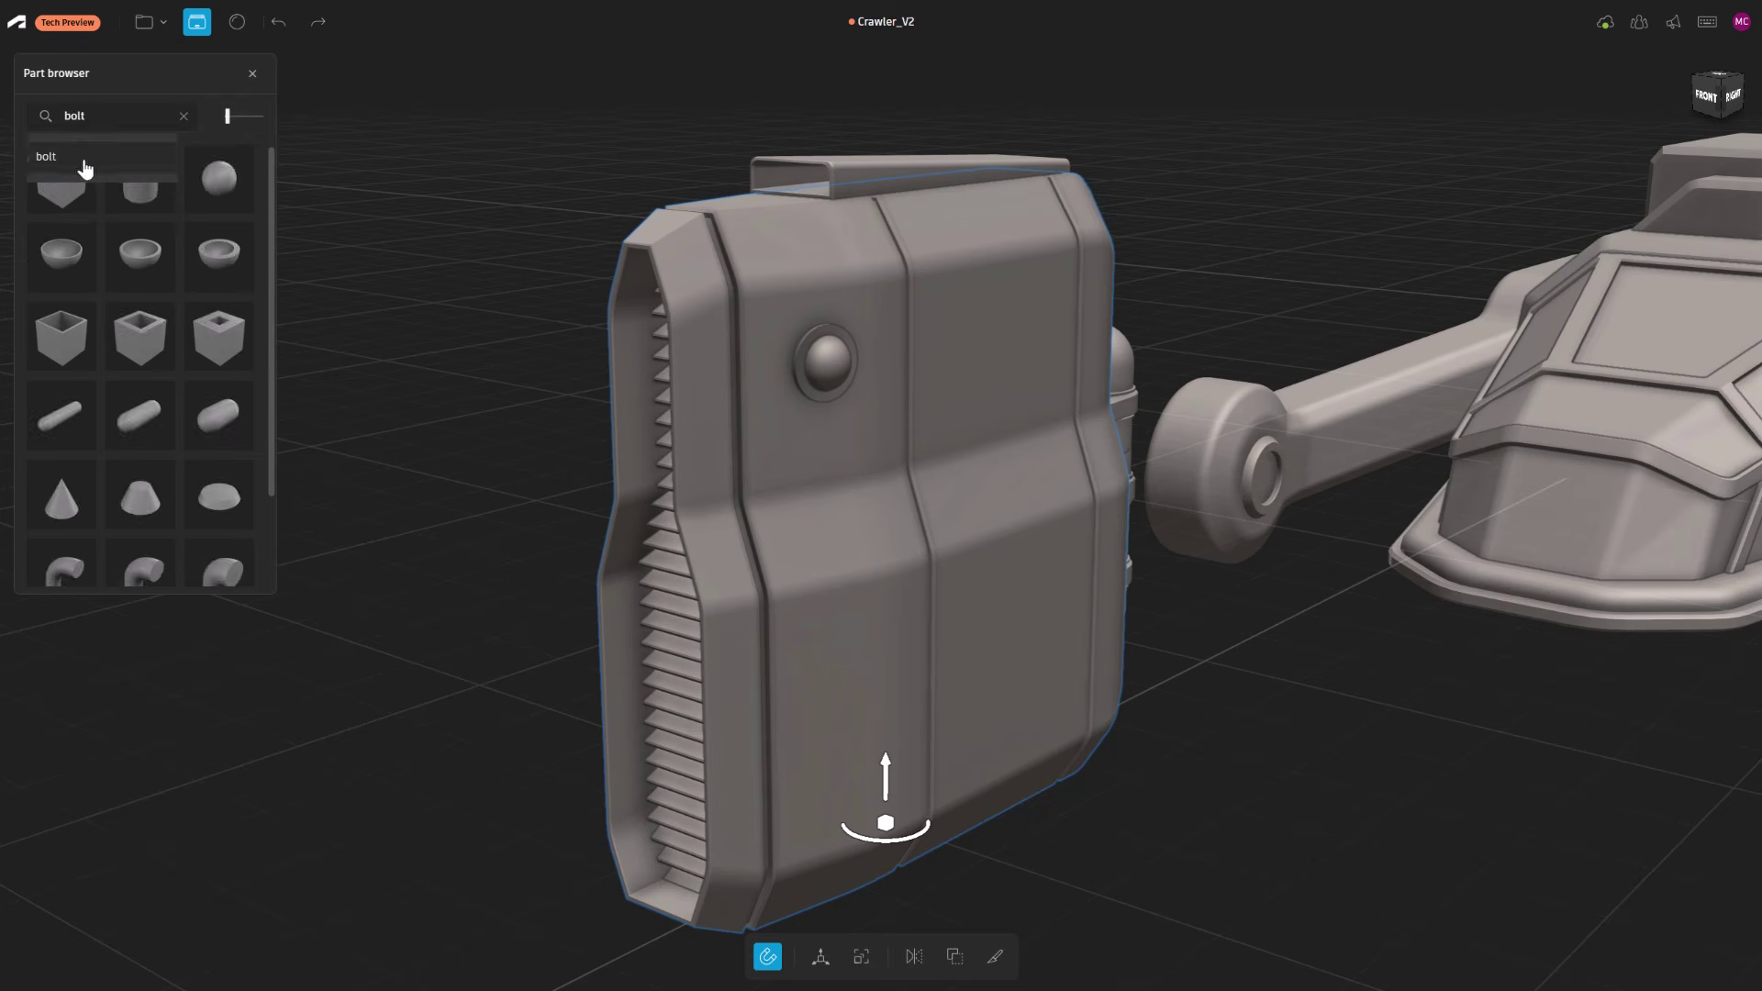
click(85, 166)
scroll(181, 265, down, 2)
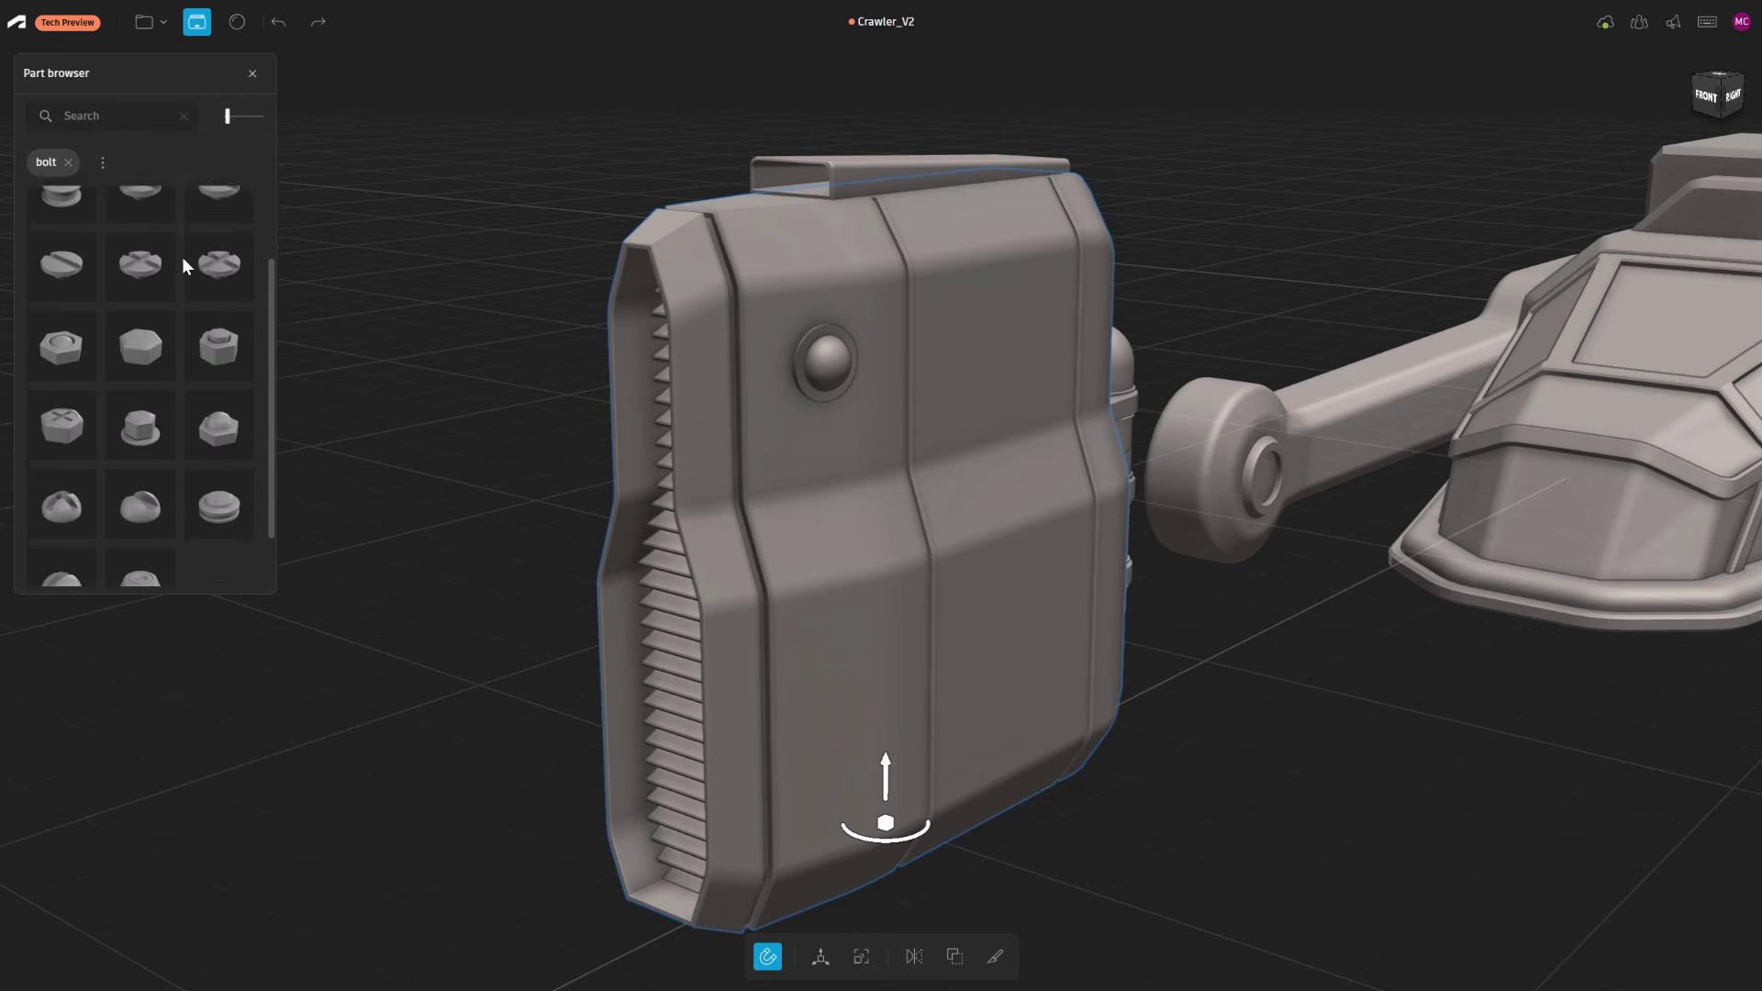
scroll(182, 261, down, 3)
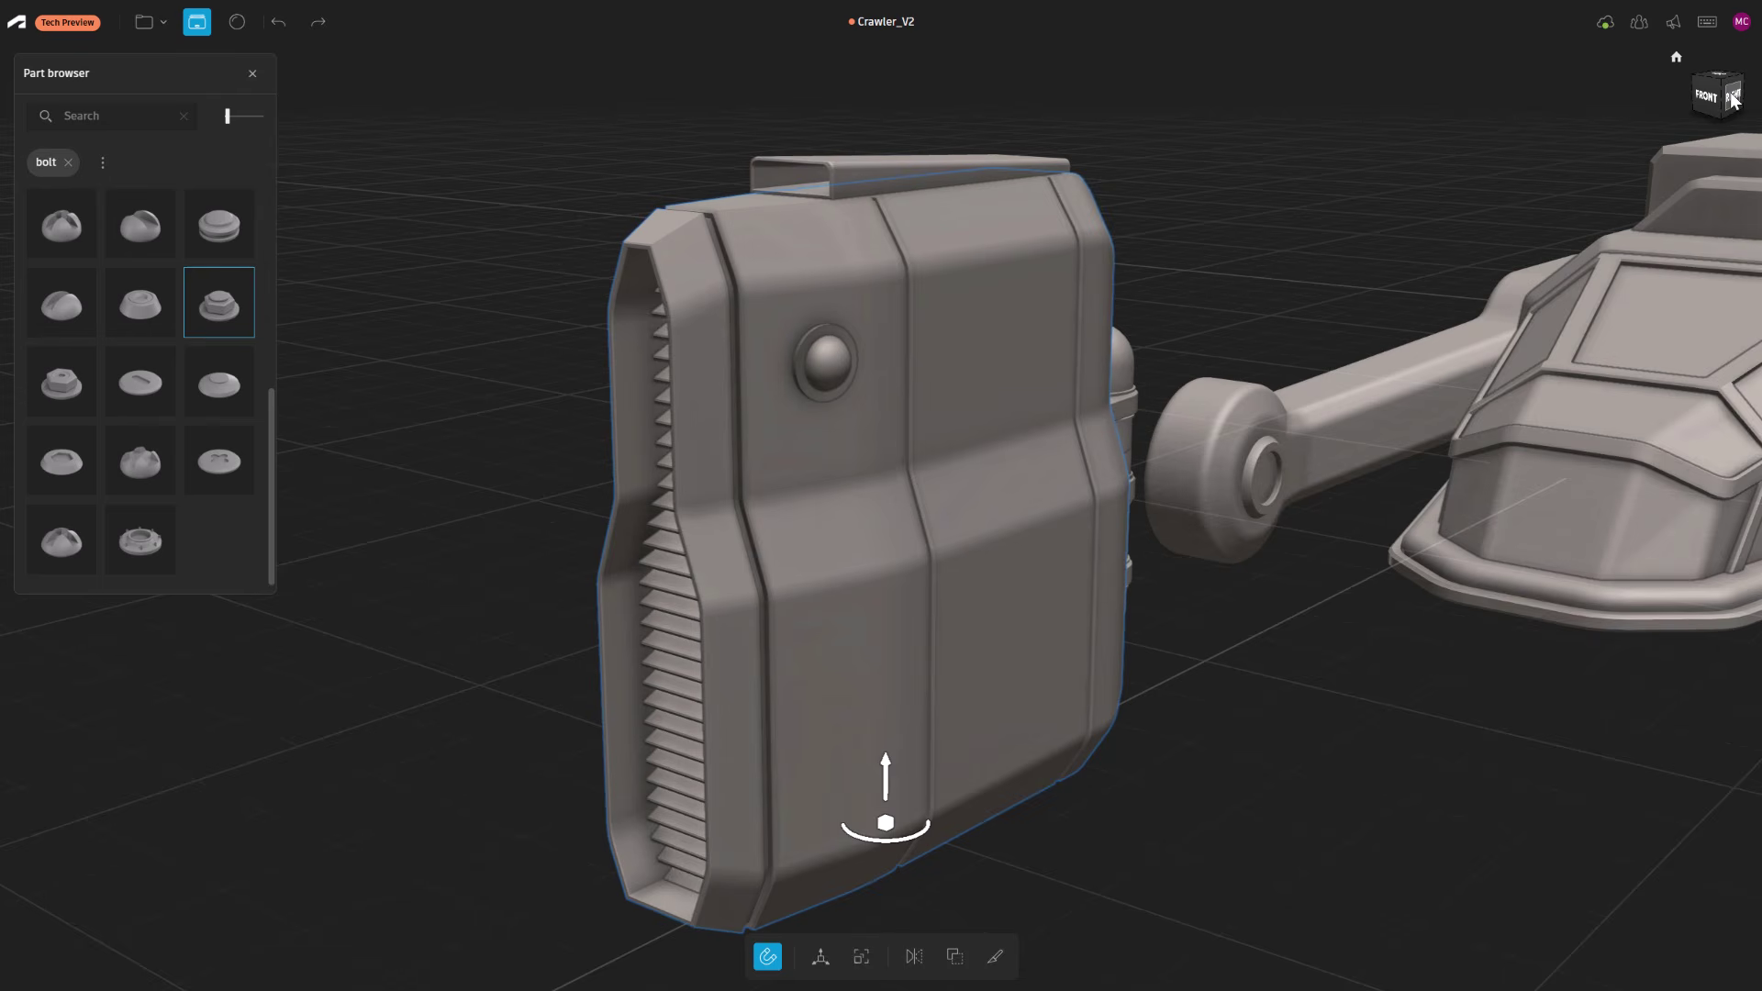
Place a flanged hex bolt on the upper side panel of the engine block and scale it down
click(1732, 99)
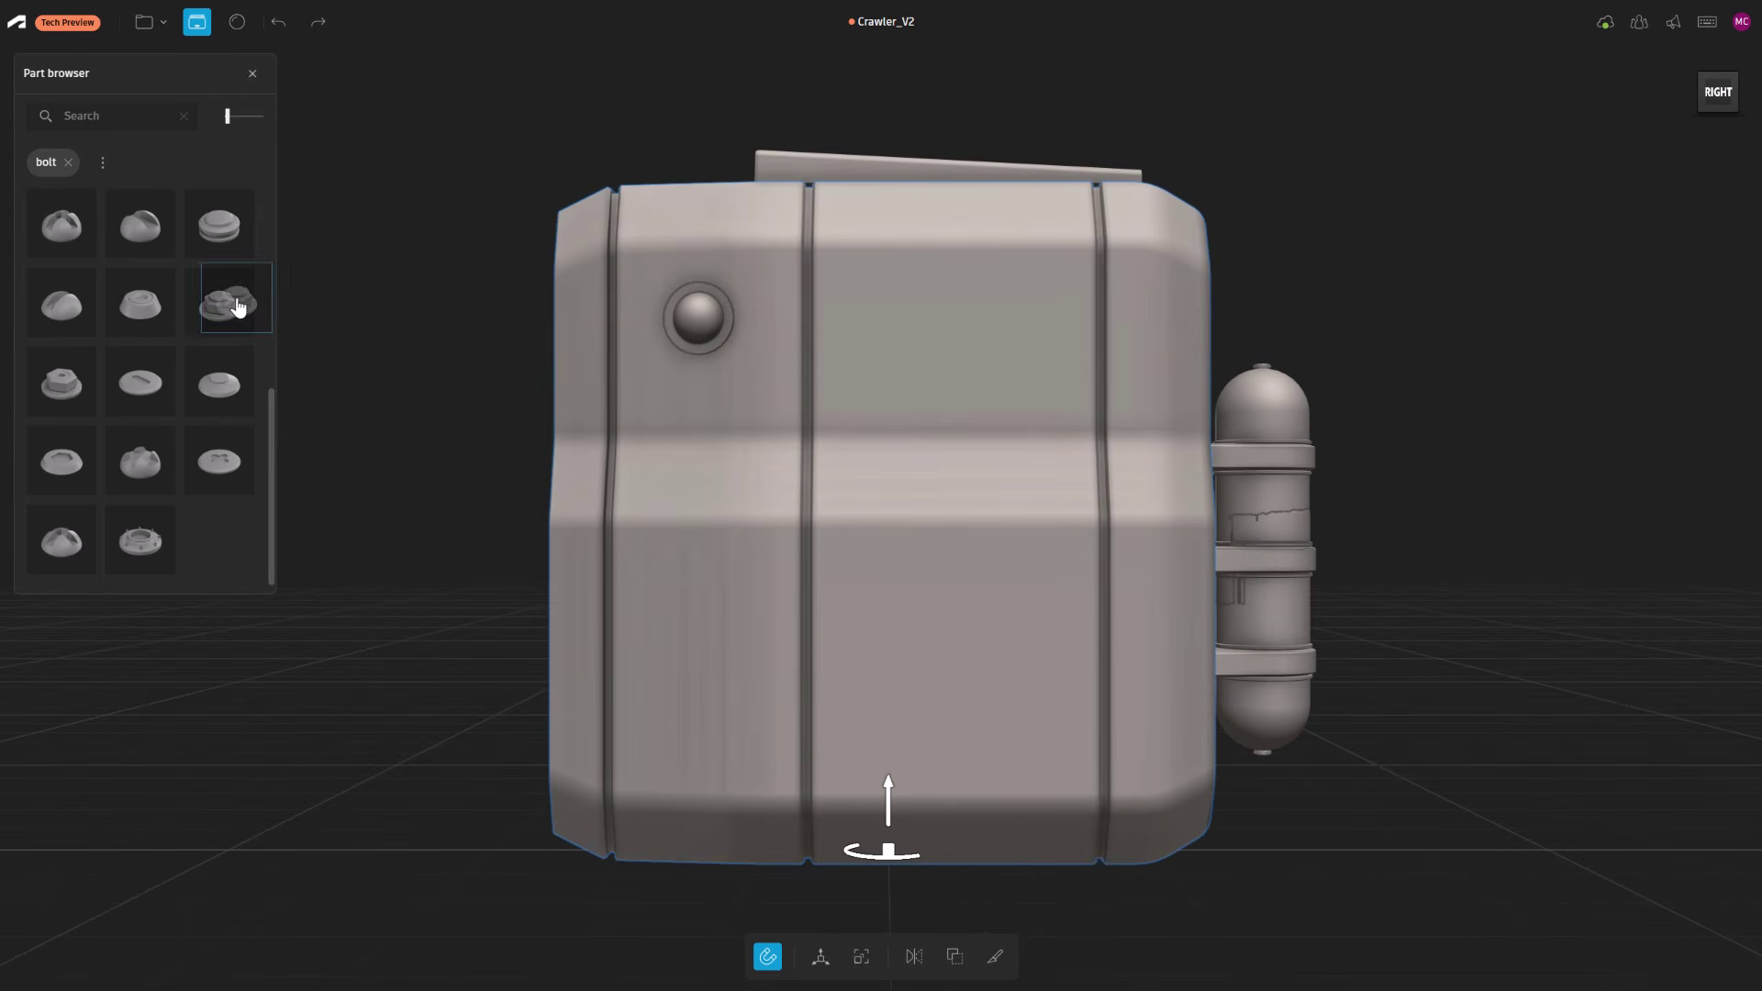
drag(238, 307, 841, 269)
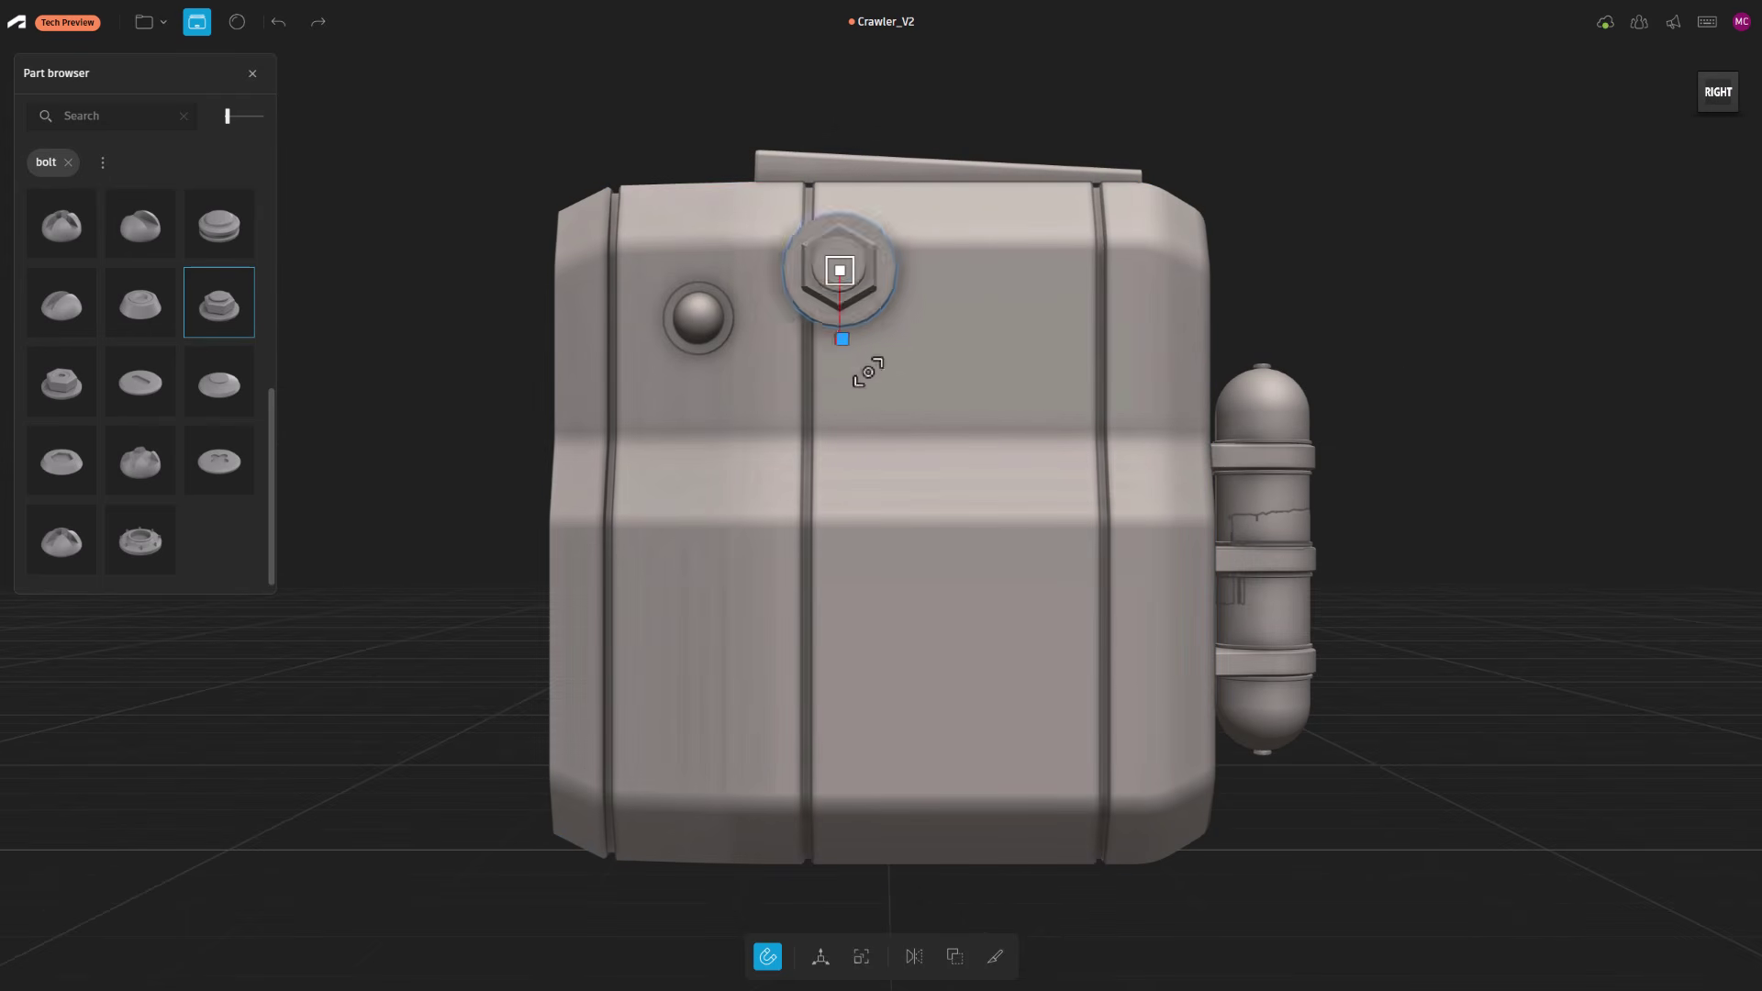
drag(868, 372, 869, 426)
Duplicate the small bolt downward along the panel seam to form an evenly spaced column of five
key(f)
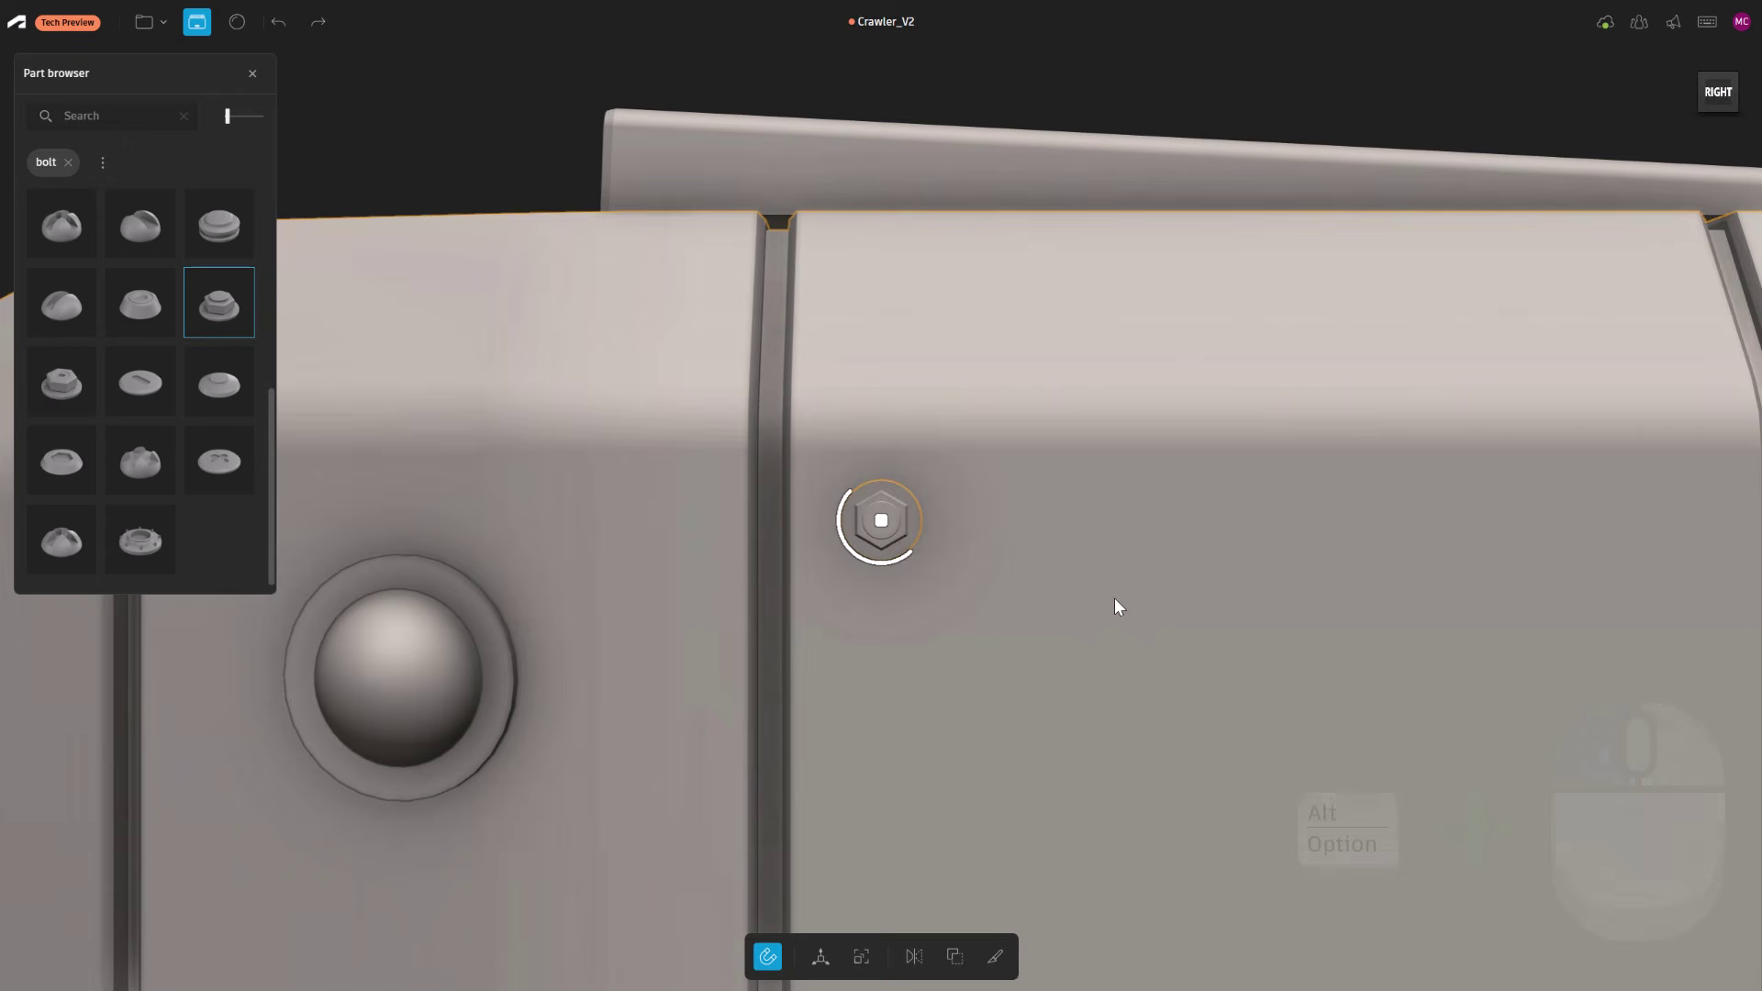
alt+drag(1117, 606, 1078, 353)
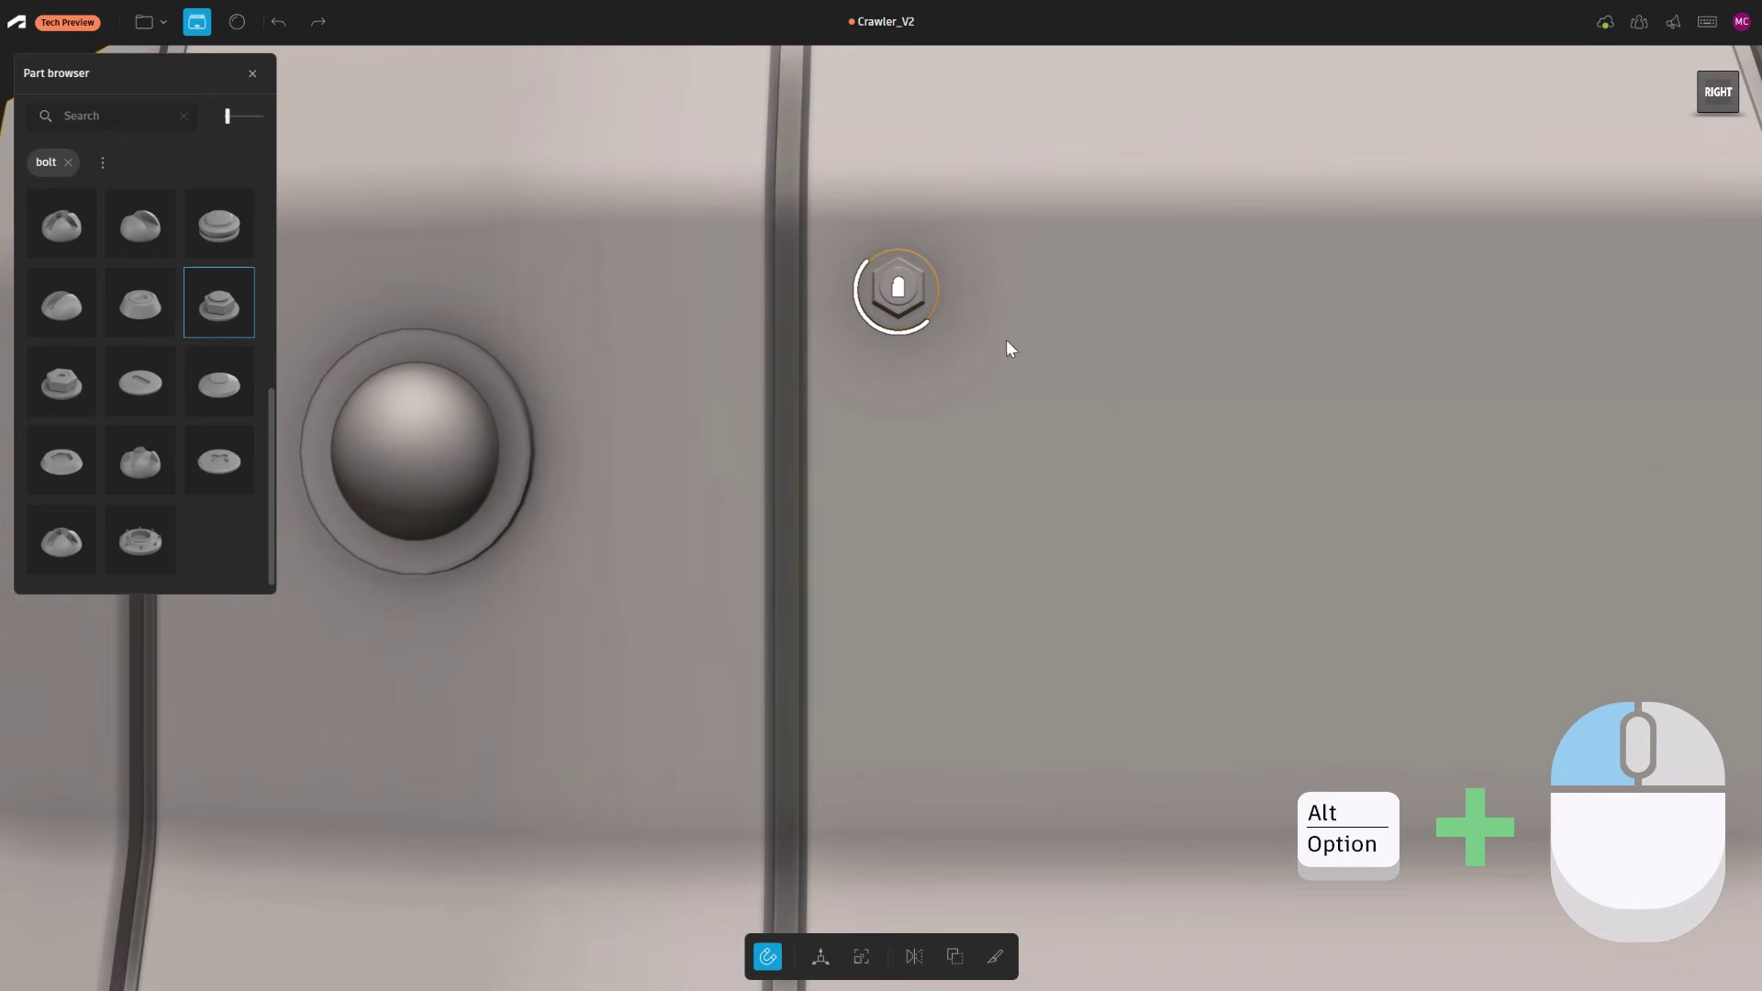
alt+drag(920, 336, 897, 739)
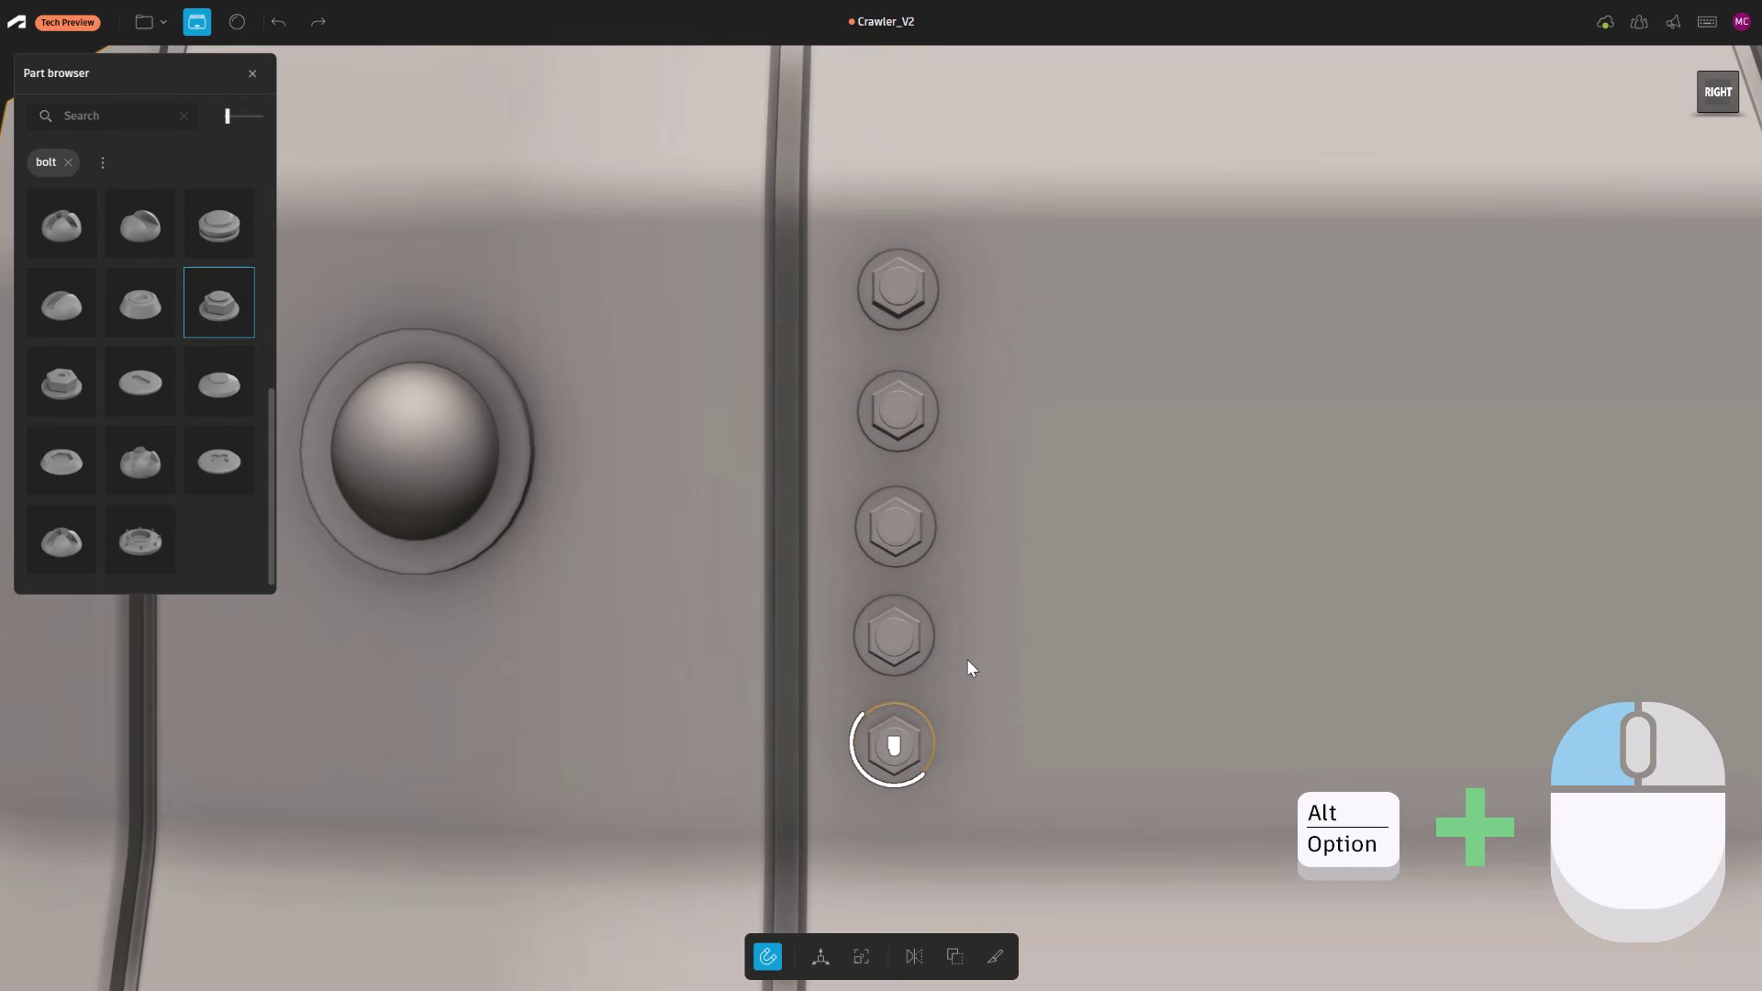
Continue the bolt column with two more bolts on the angled band below the upper panel
scroll(973, 642, down, 5)
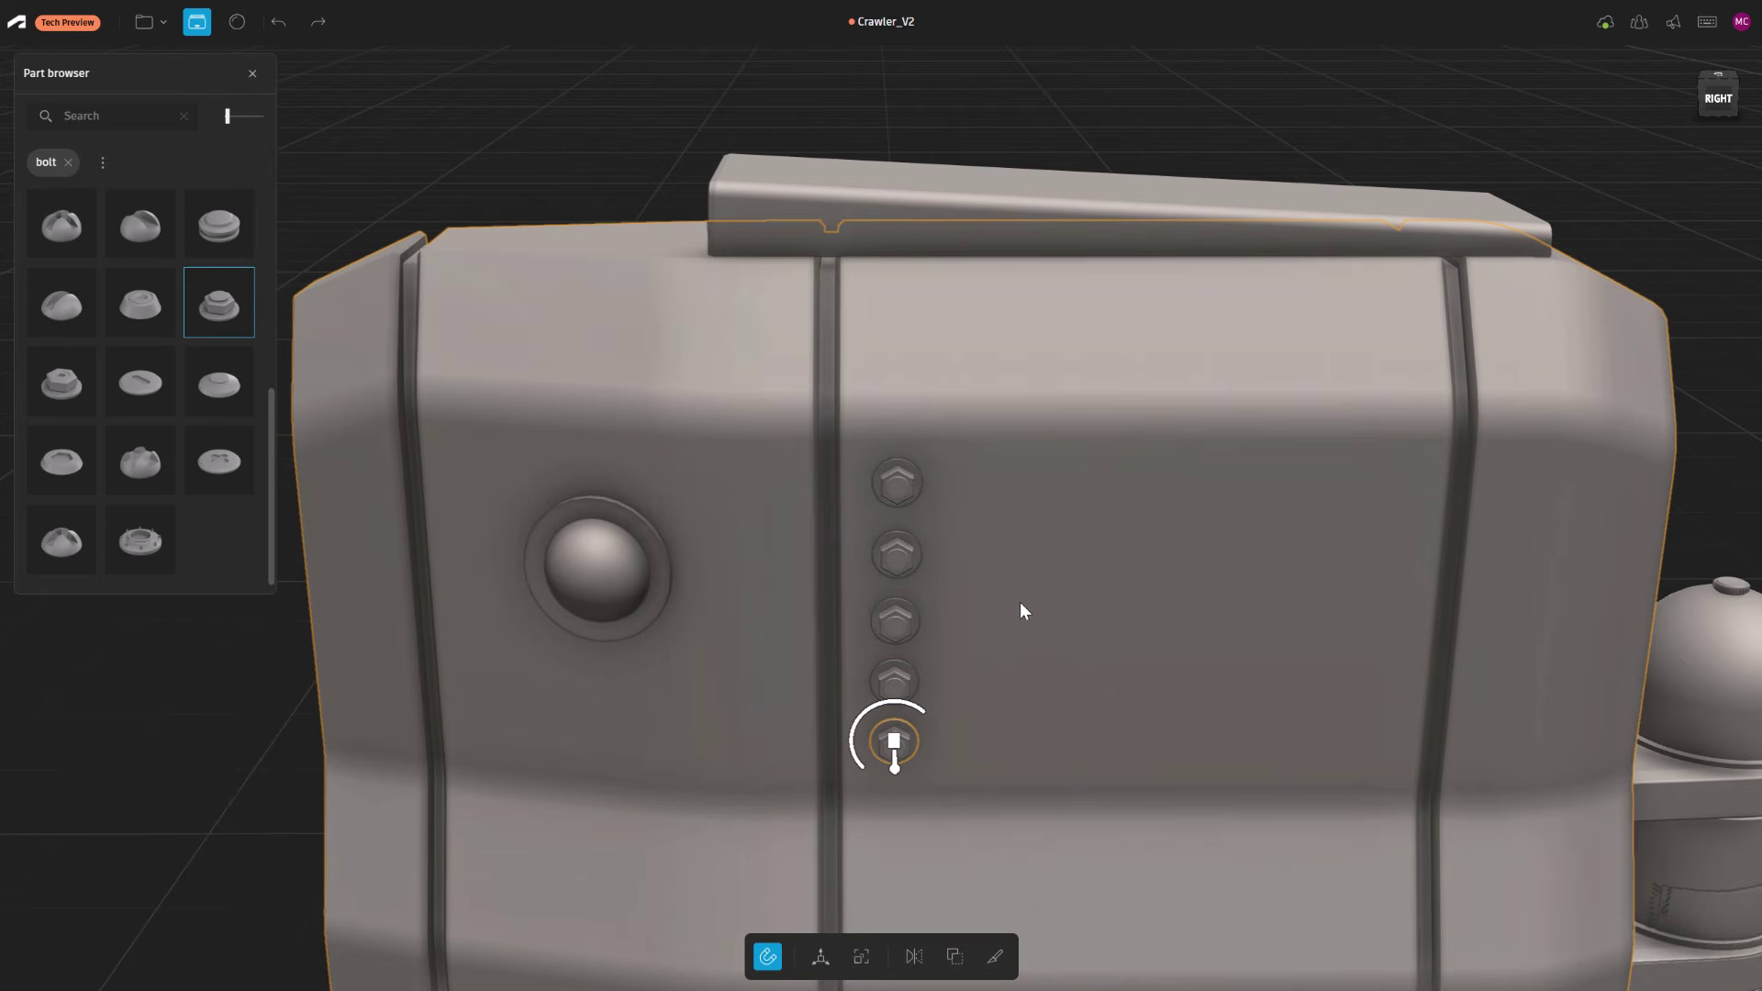
middle_drag(1049, 469, 1050, 411)
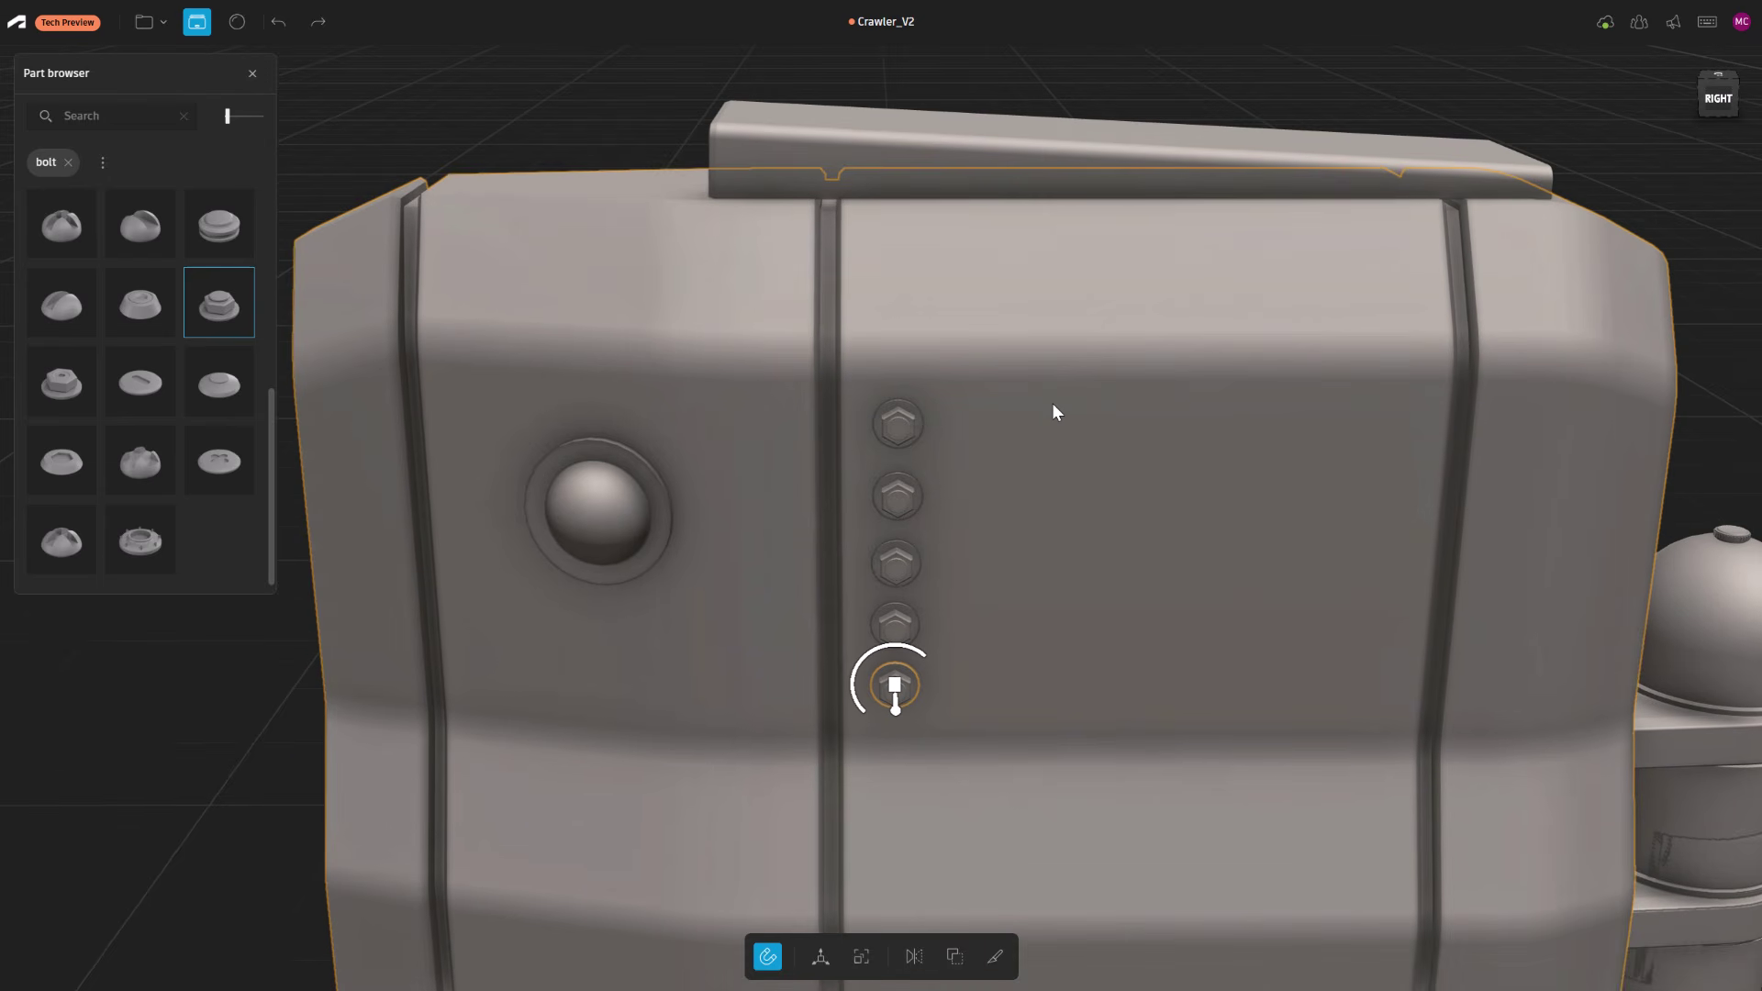
middle_drag(916, 699, 972, 536)
scroll(971, 536, up, 4)
shift+drag(938, 513, 948, 781)
scroll(921, 717, down, 4)
middle_drag(921, 718, 1241, 684)
Group the two bolts on the angled band, and group the five upper-panel bolts separately
shift+click(1000, 628)
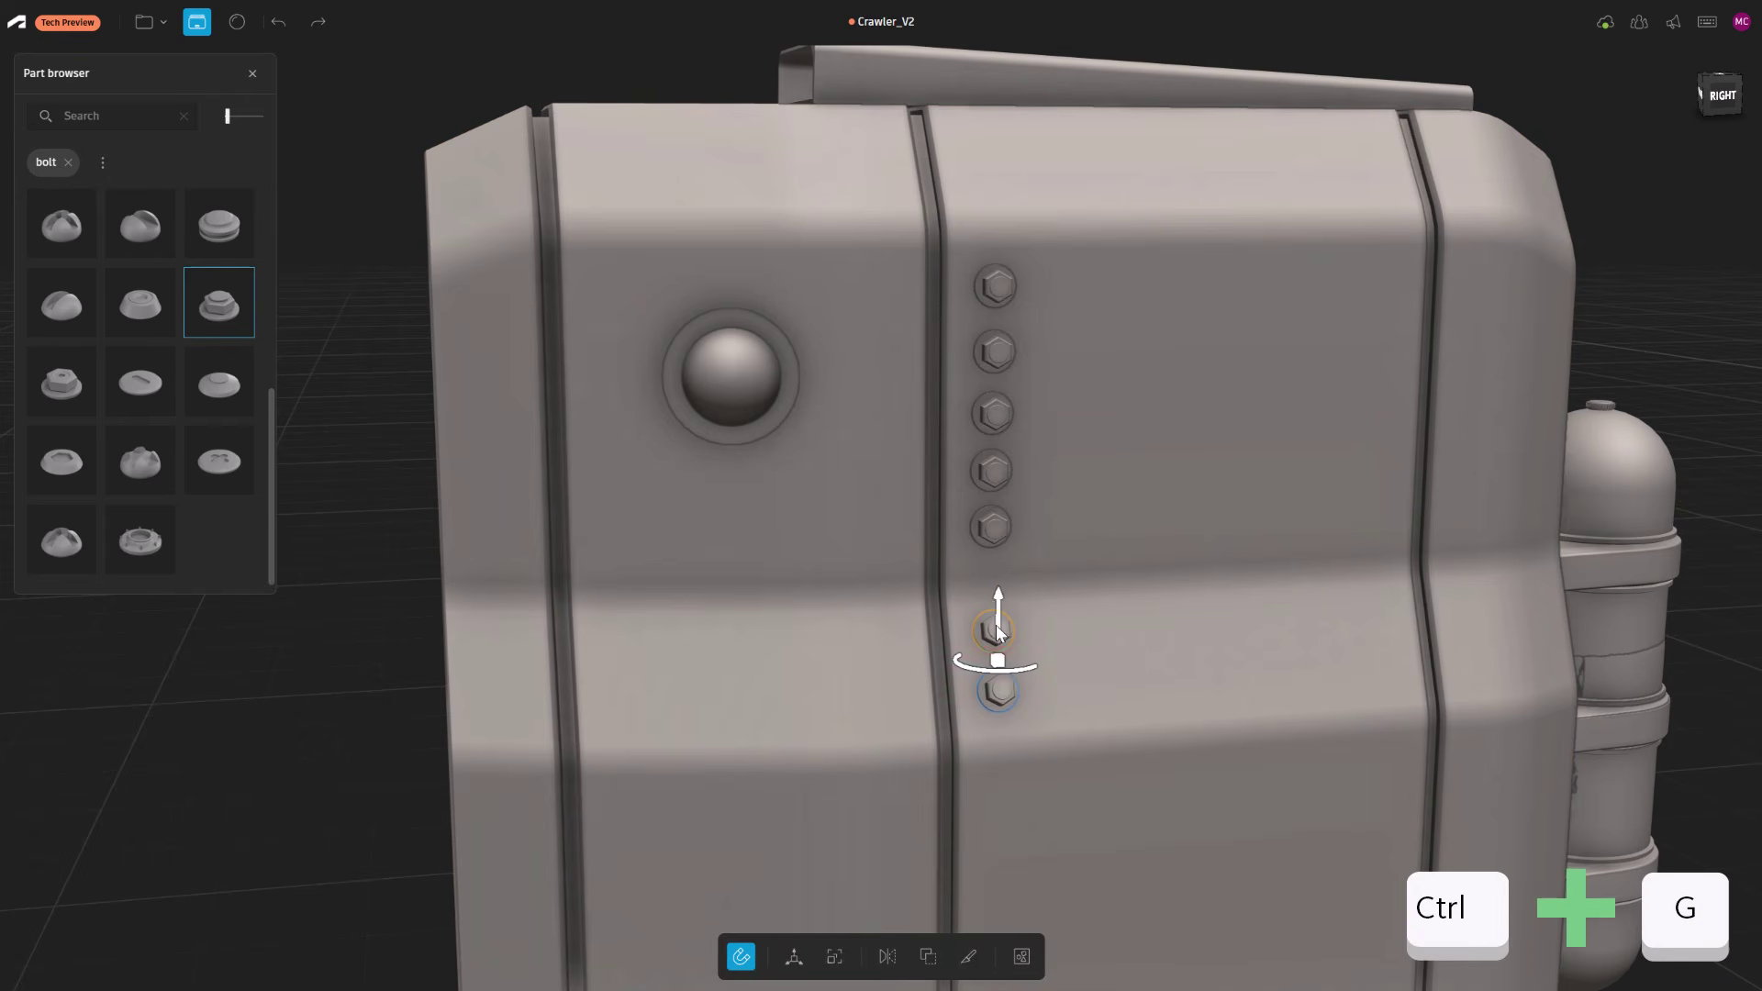
key(ctrl+g)
click(991, 527)
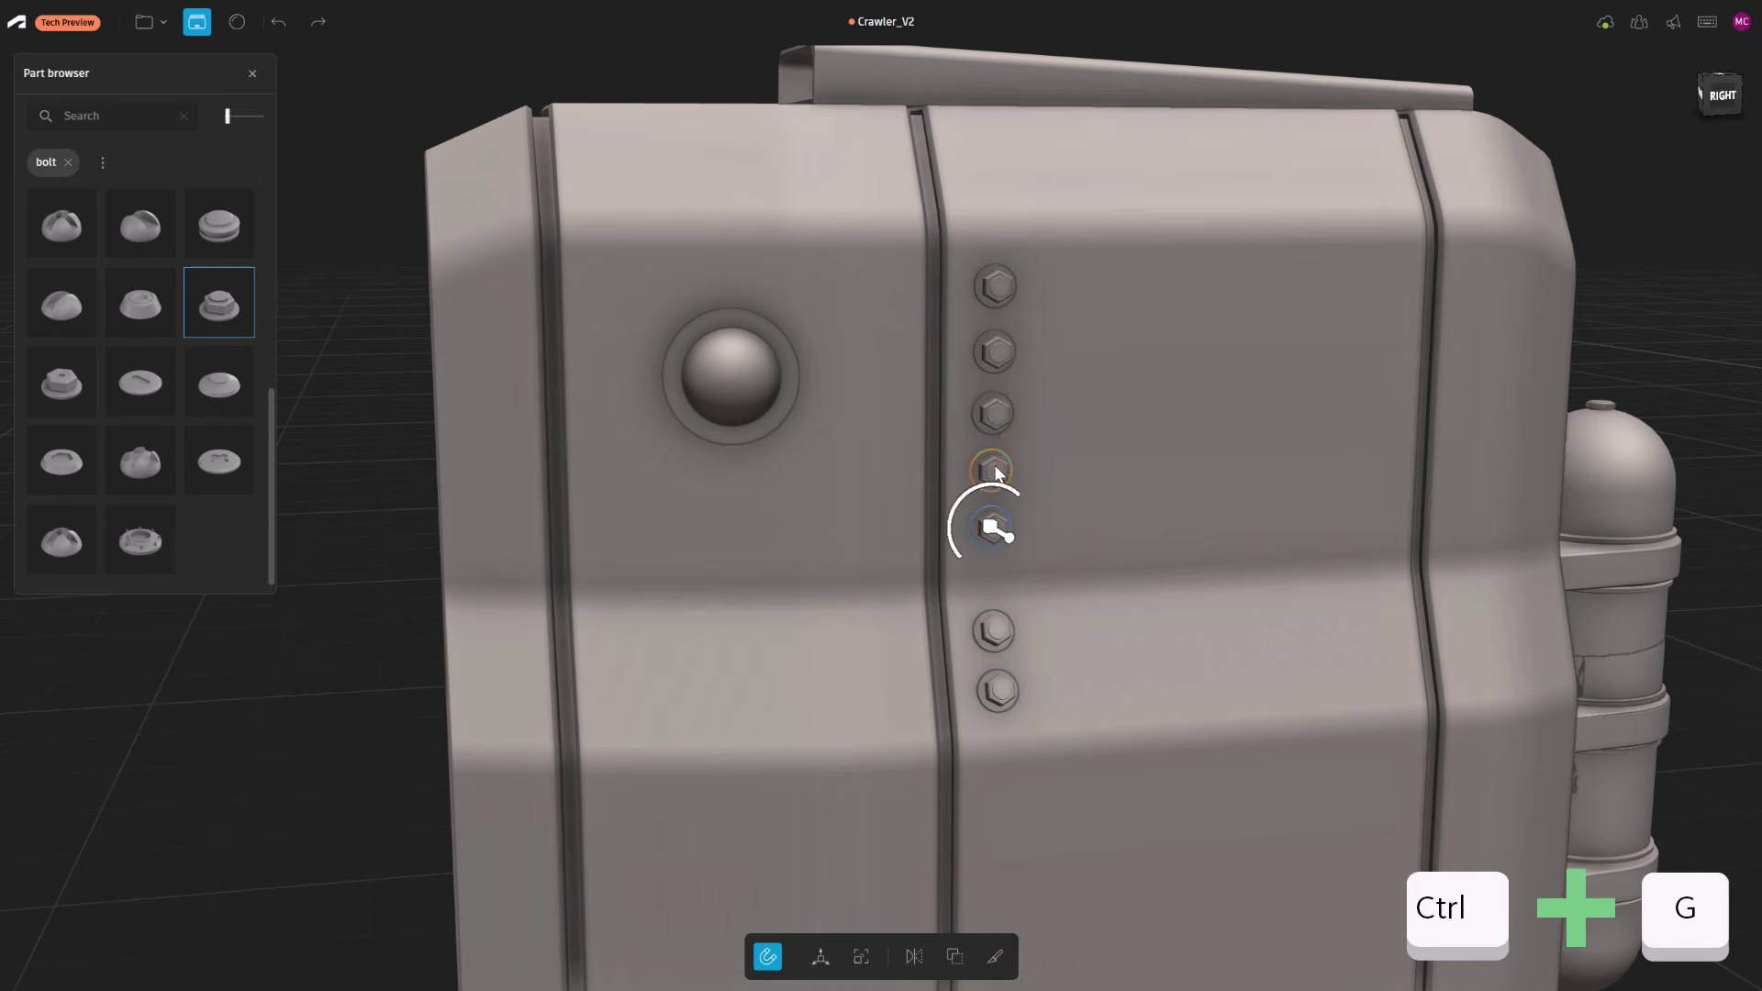
shift+click(993, 284)
shift+click(994, 351)
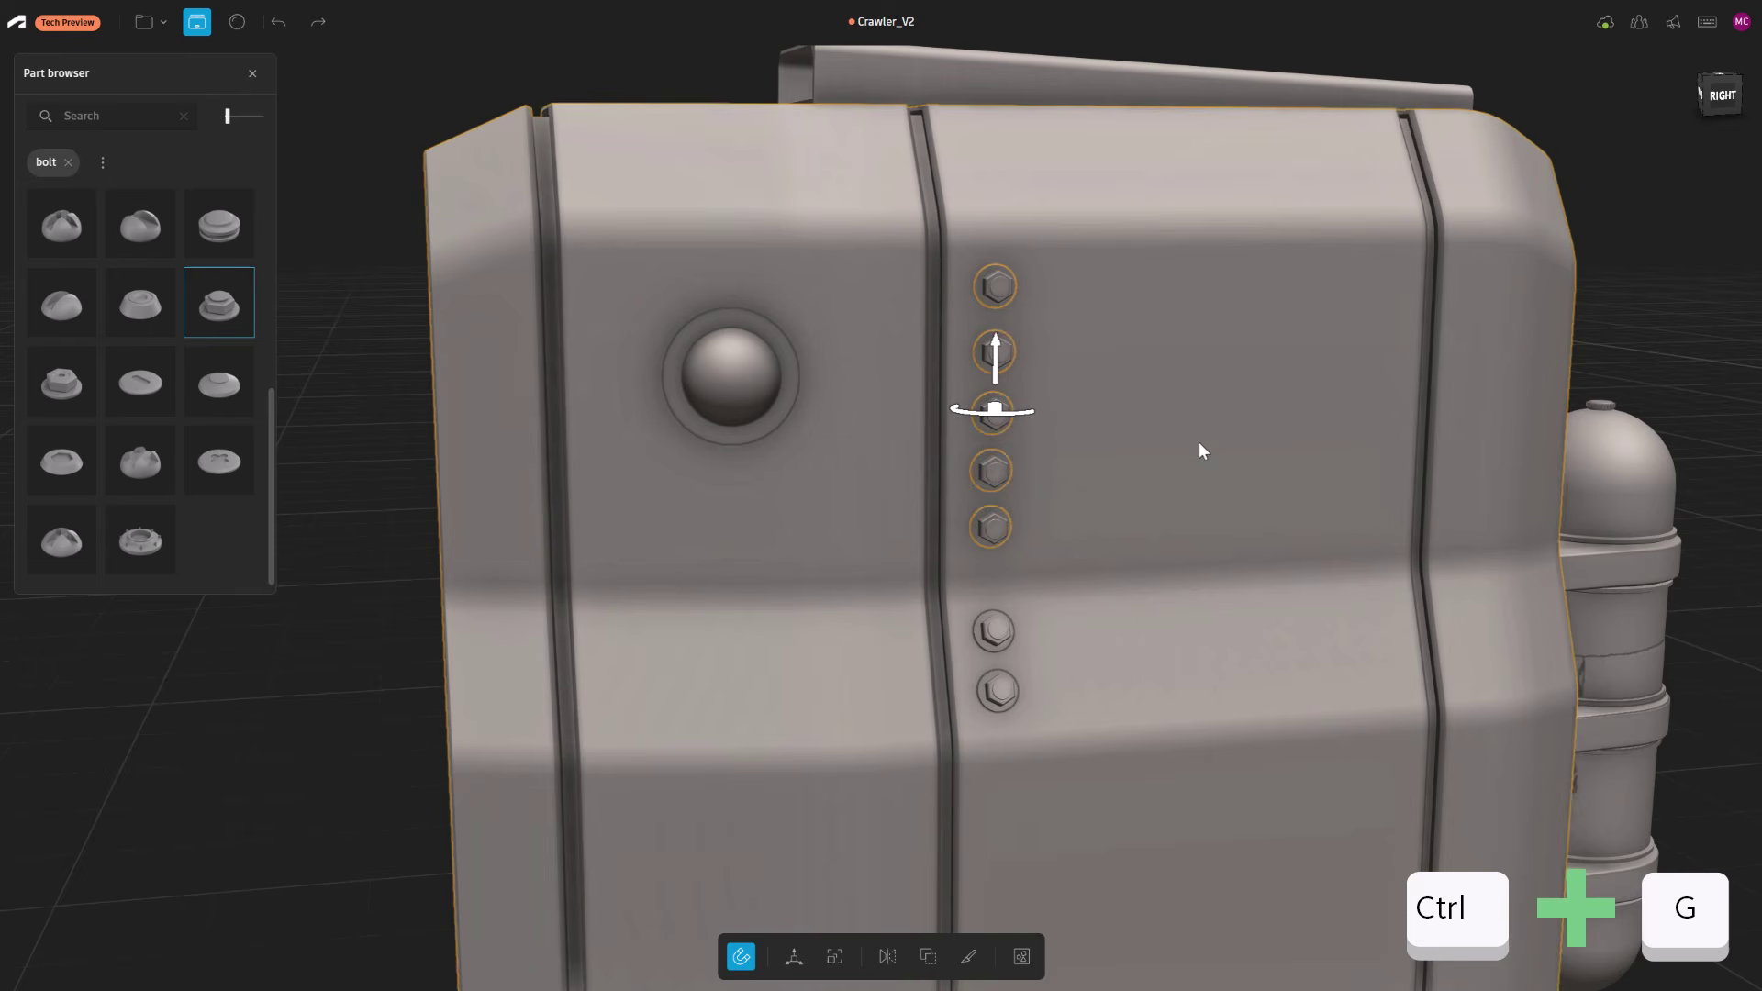
key(ctrl+g)
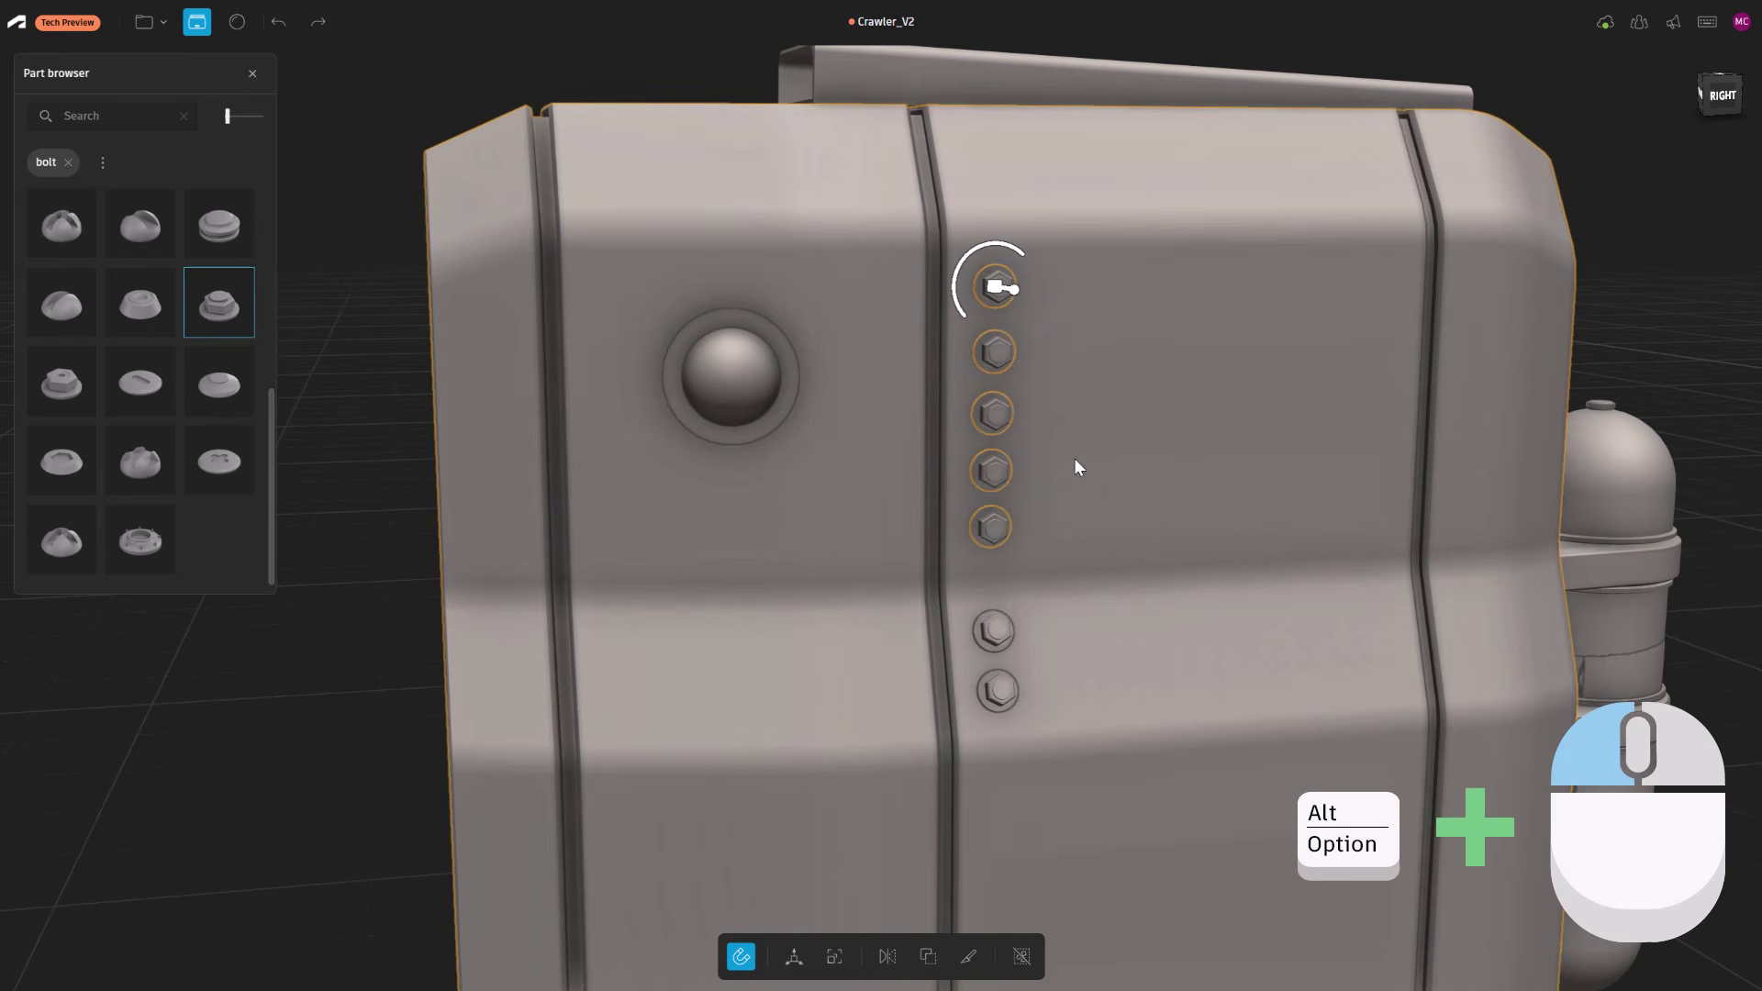
Duplicate the five-bolt and two-bolt groups along the opposite edge of the same side panel
alt+drag(1012, 317, 1405, 302)
alt+drag(1348, 622, 1405, 612)
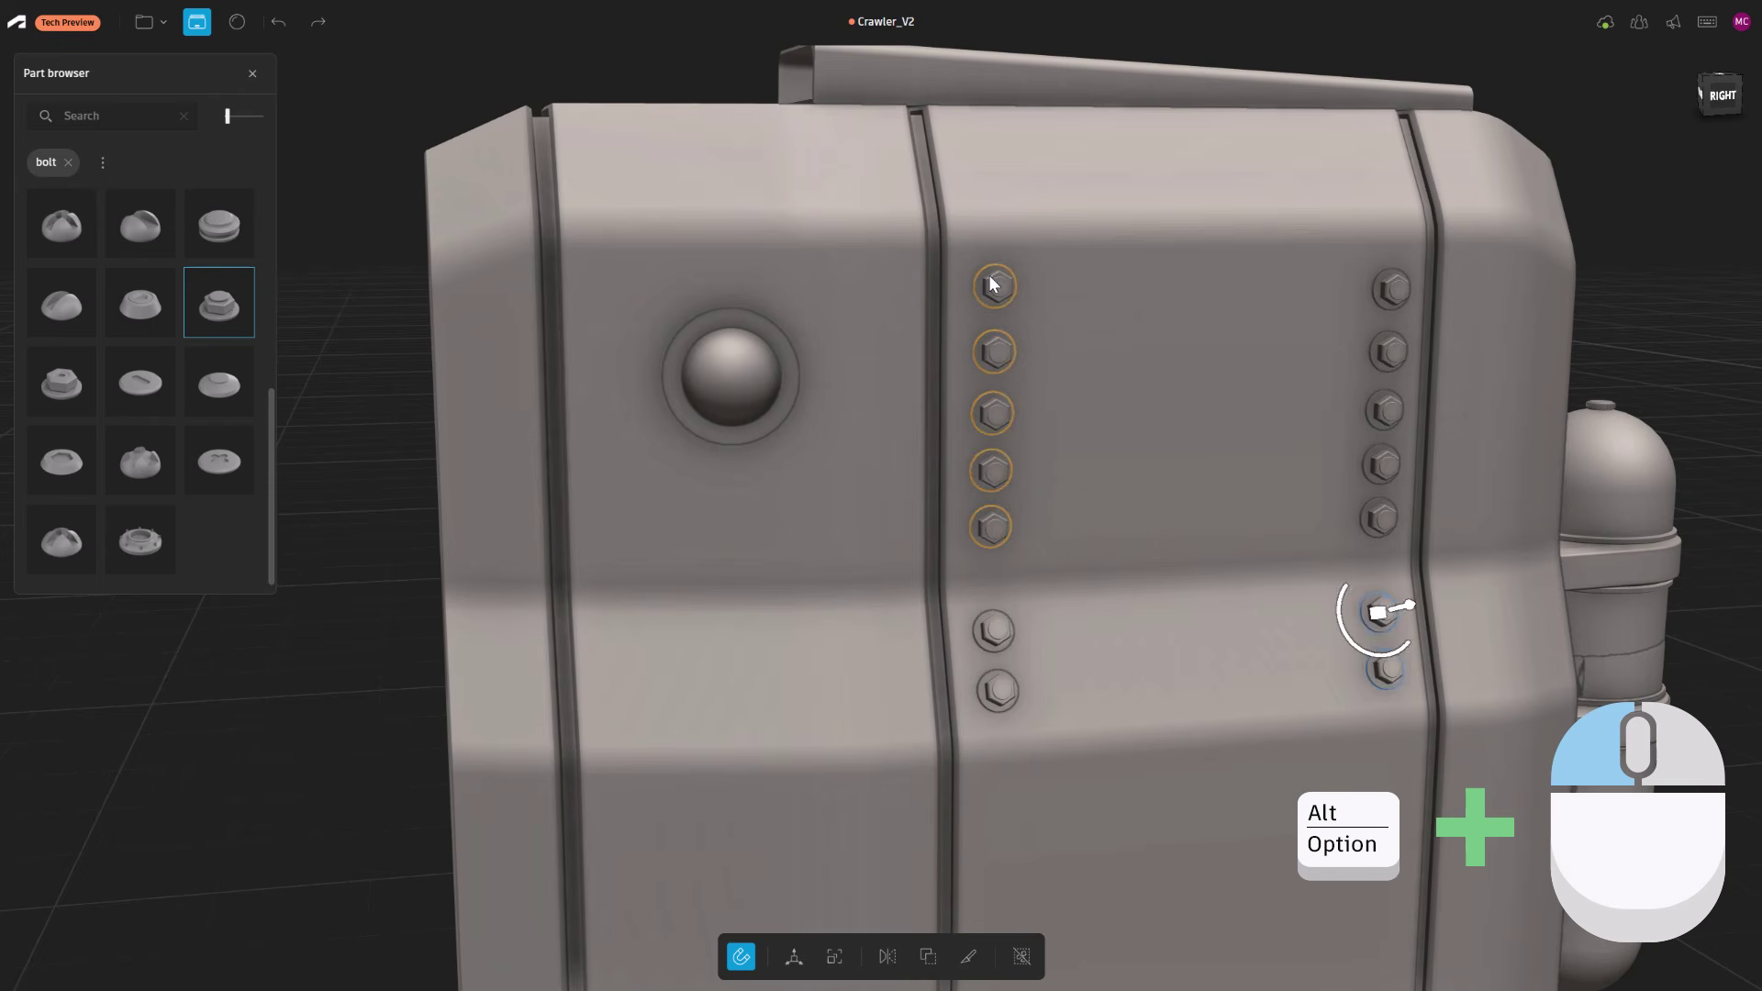
scroll(1030, 369, down, 2)
alt+middle_drag(1247, 833, 1221, 610)
scroll(1070, 169, down, 2)
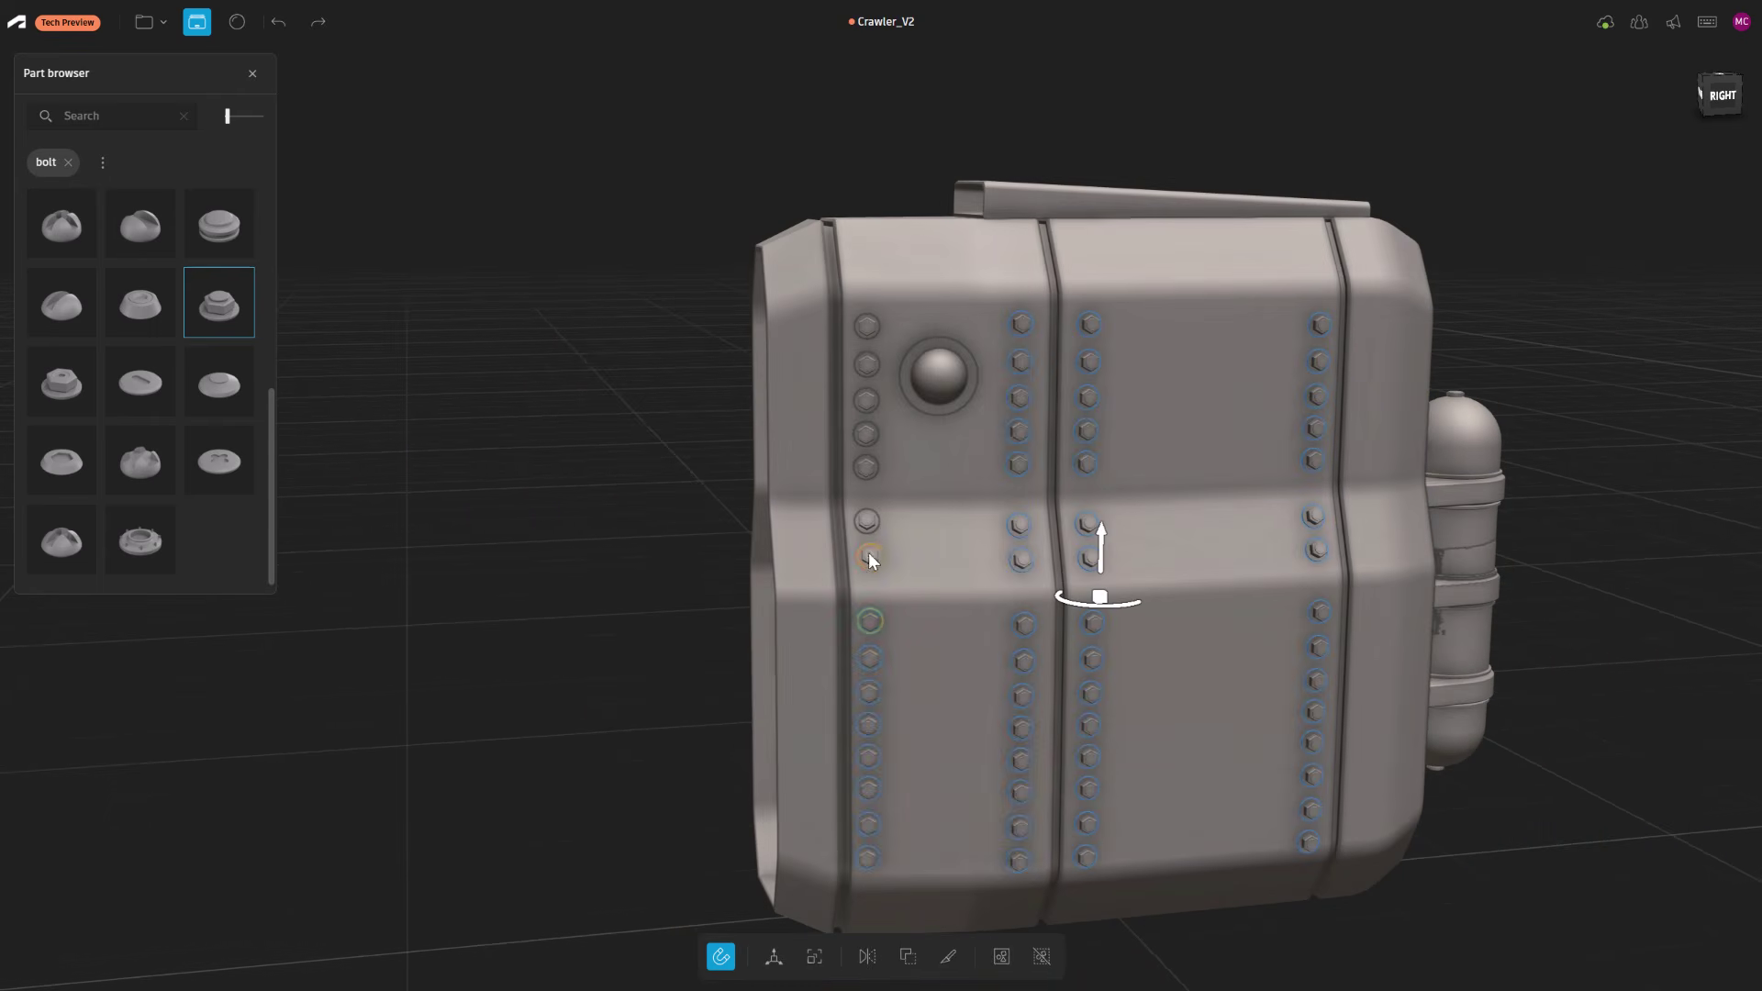
Add the remaining front bolt groups to the selection and mirror all bolt columns onto the engine block's opposite side
shift+click(870, 545)
shift+click(871, 511)
shift+click(869, 459)
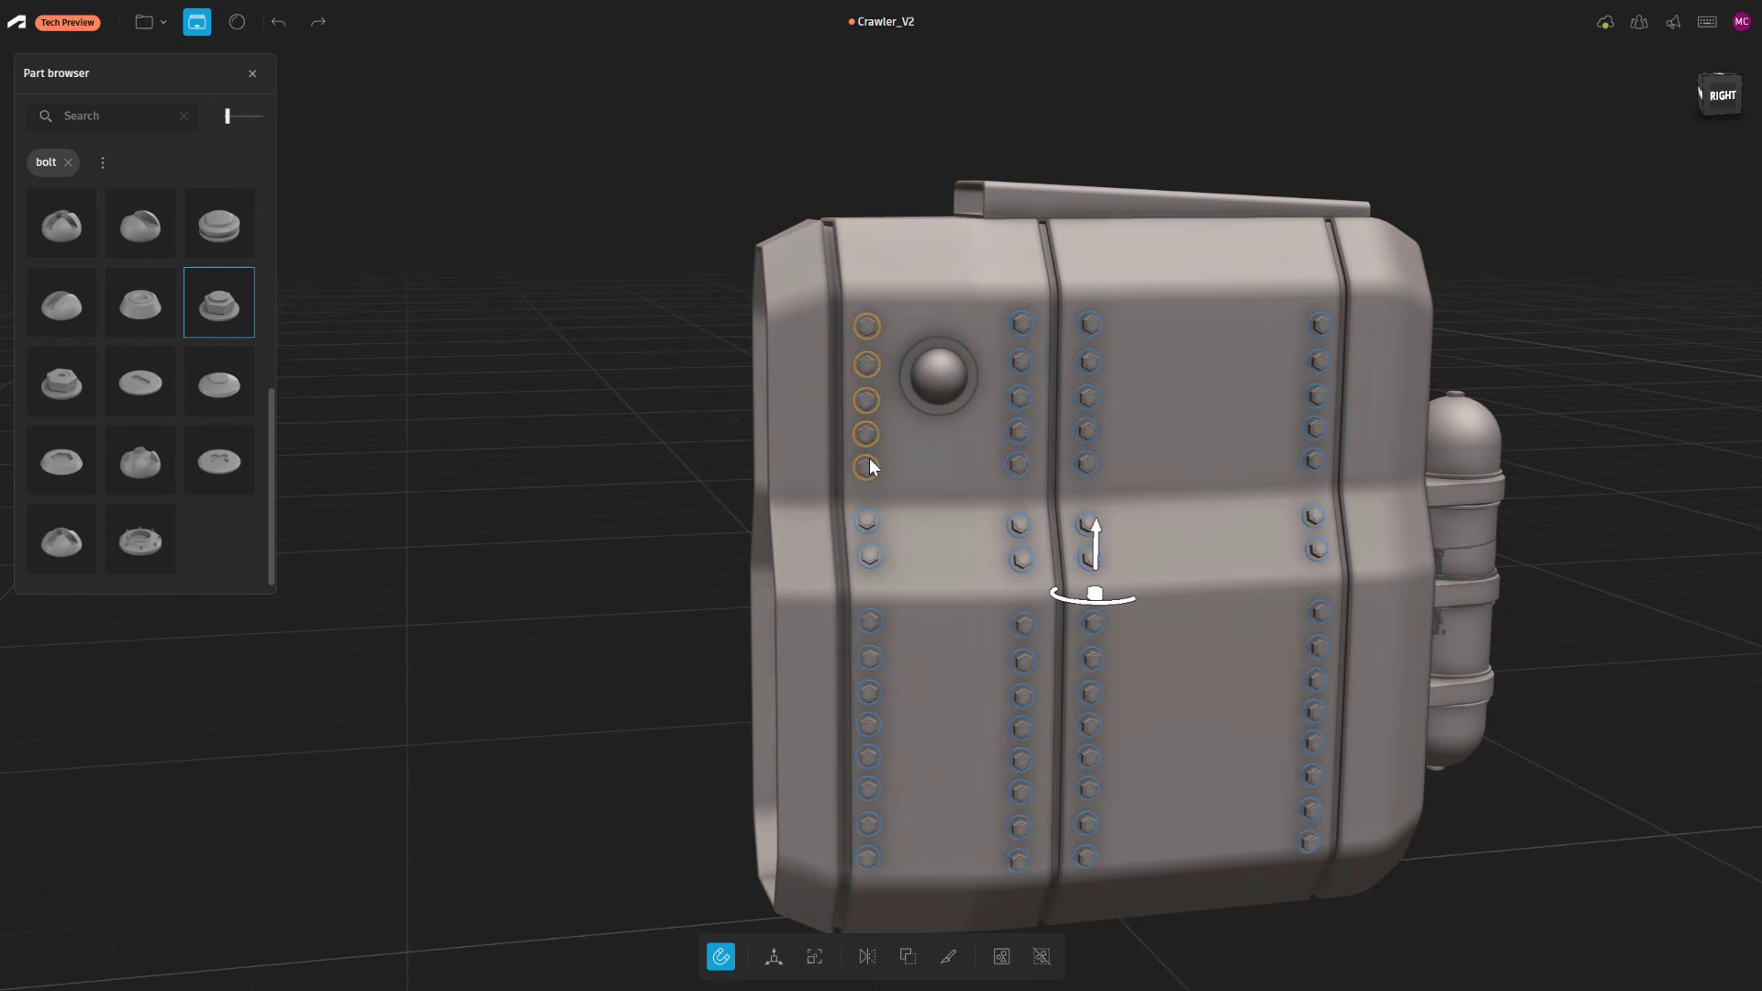
alt+drag(606, 673, 792, 622)
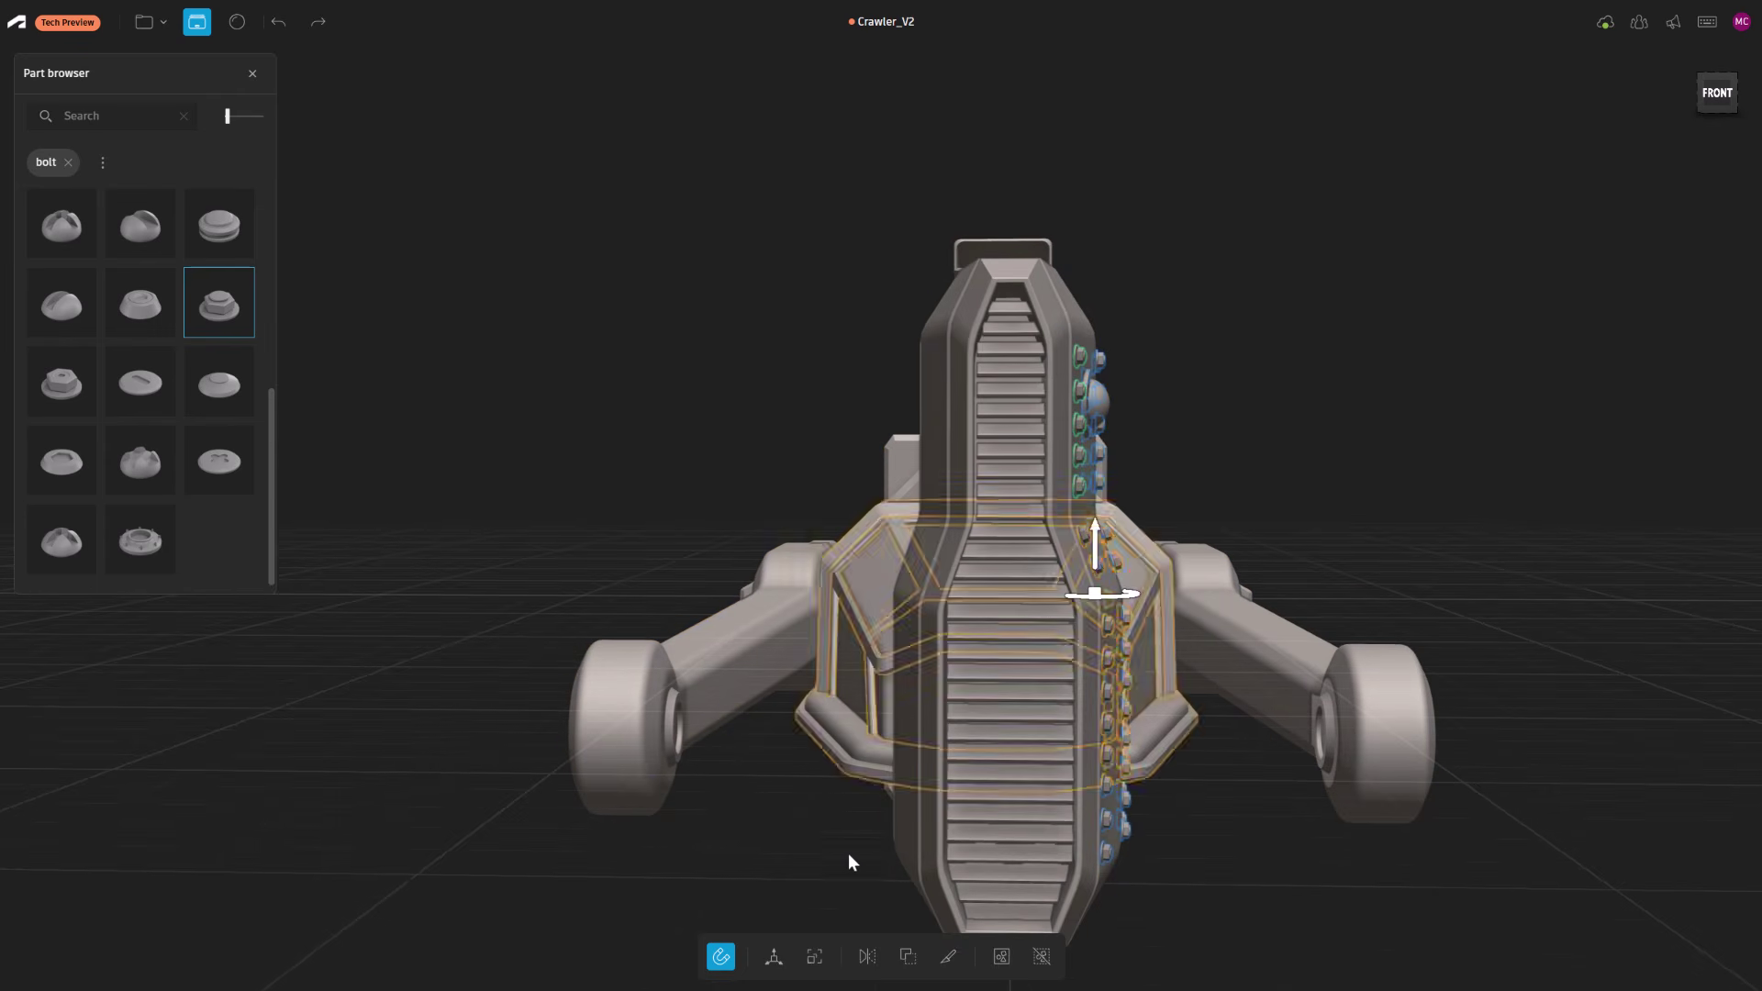
click(868, 957)
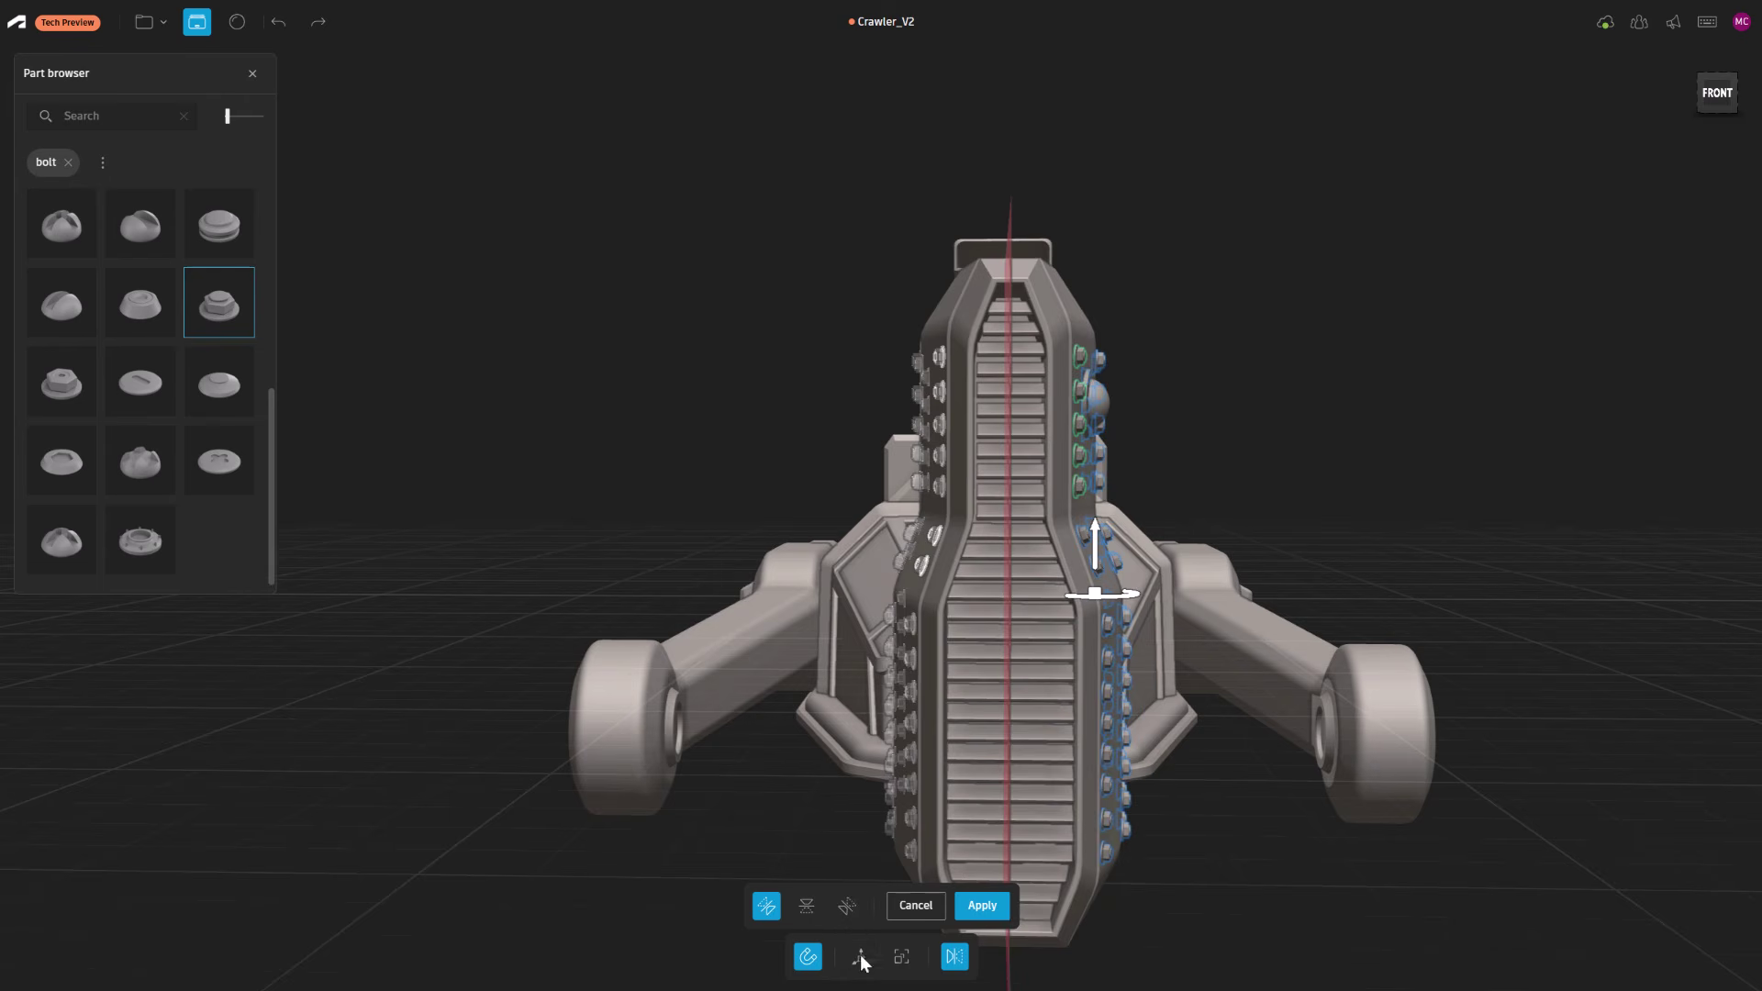
alt+drag(1069, 791, 1316, 789)
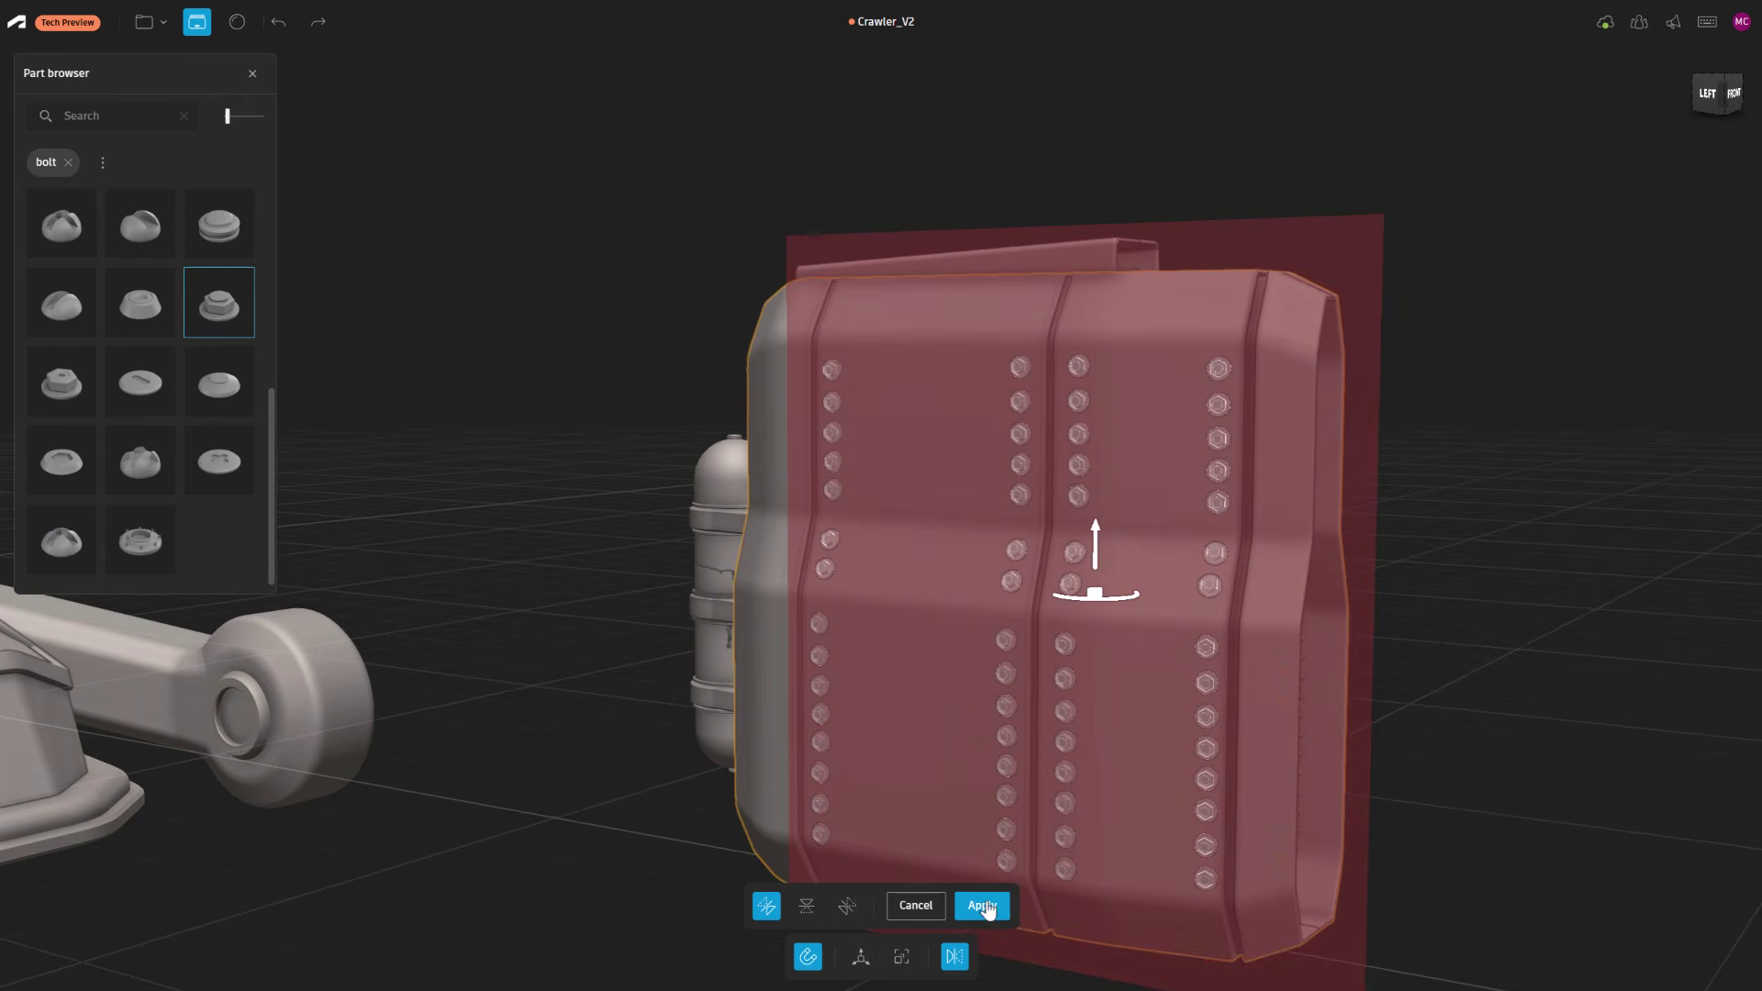
click(982, 906)
Group the whole engine block with its vent, tank and bolts into one assembly
alt+drag(1154, 798, 622, 759)
alt+drag(1051, 767, 964, 816)
scroll(964, 817, down, 4)
click(614, 237)
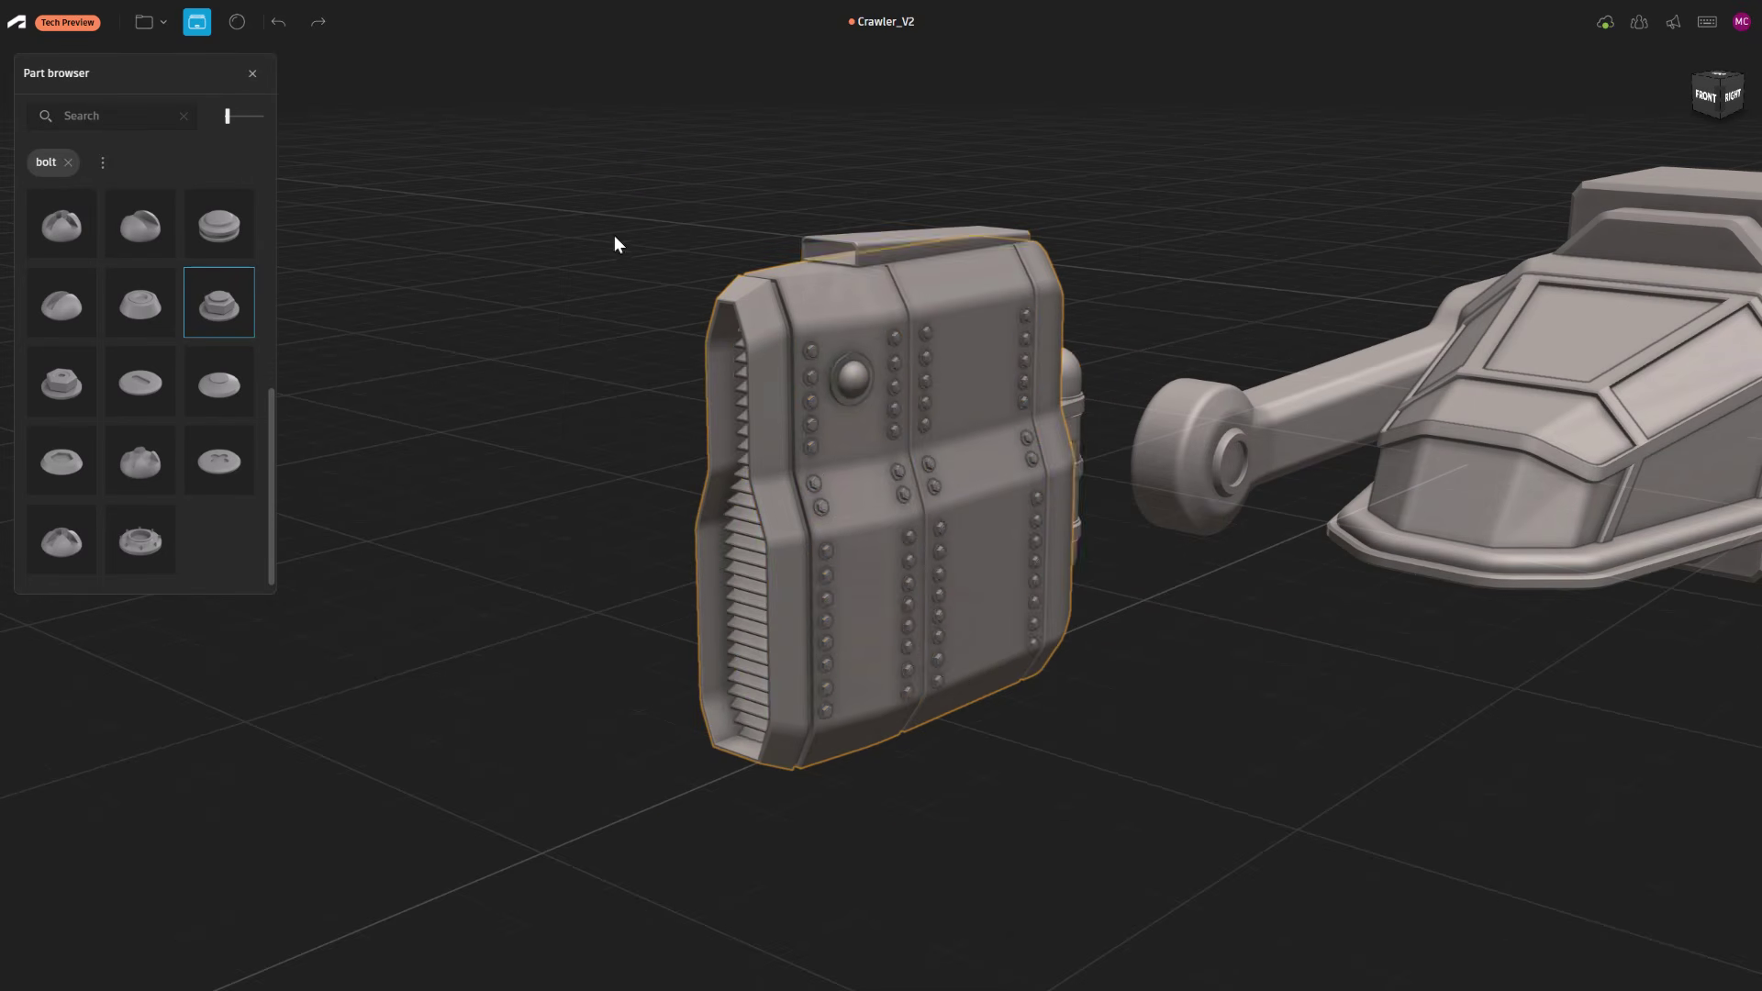
drag(558, 178, 1125, 841)
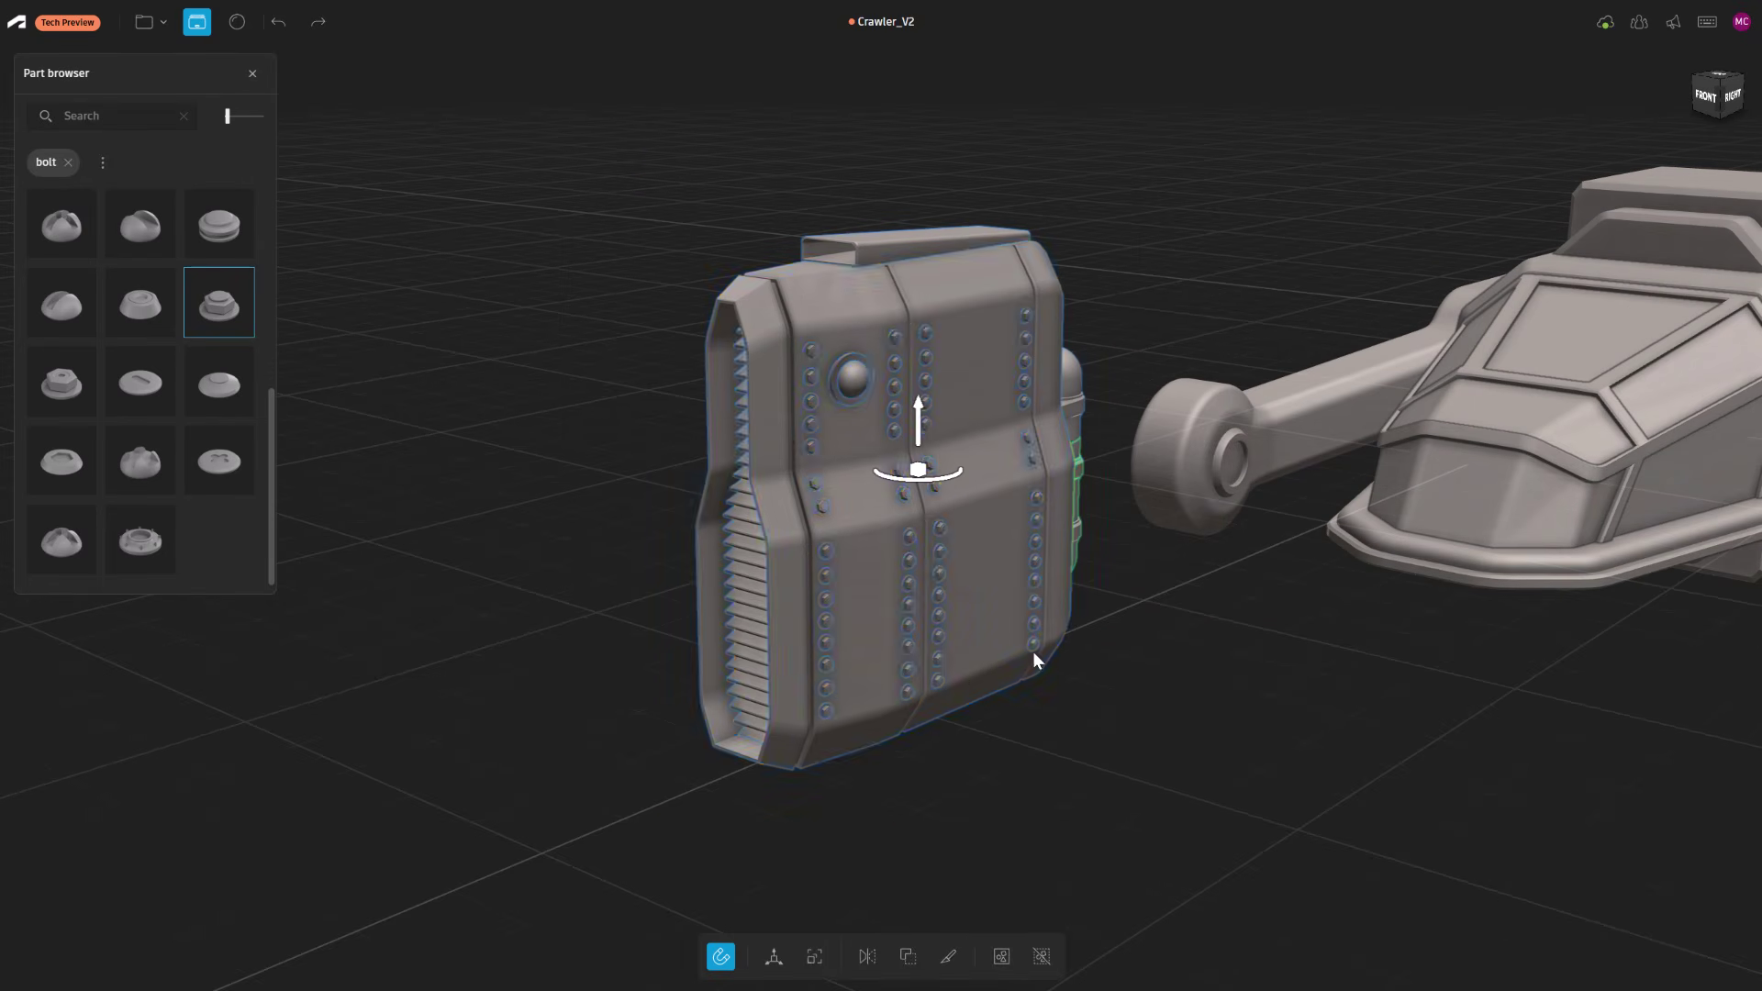
shift+click(984, 325)
key(ctrl+g)
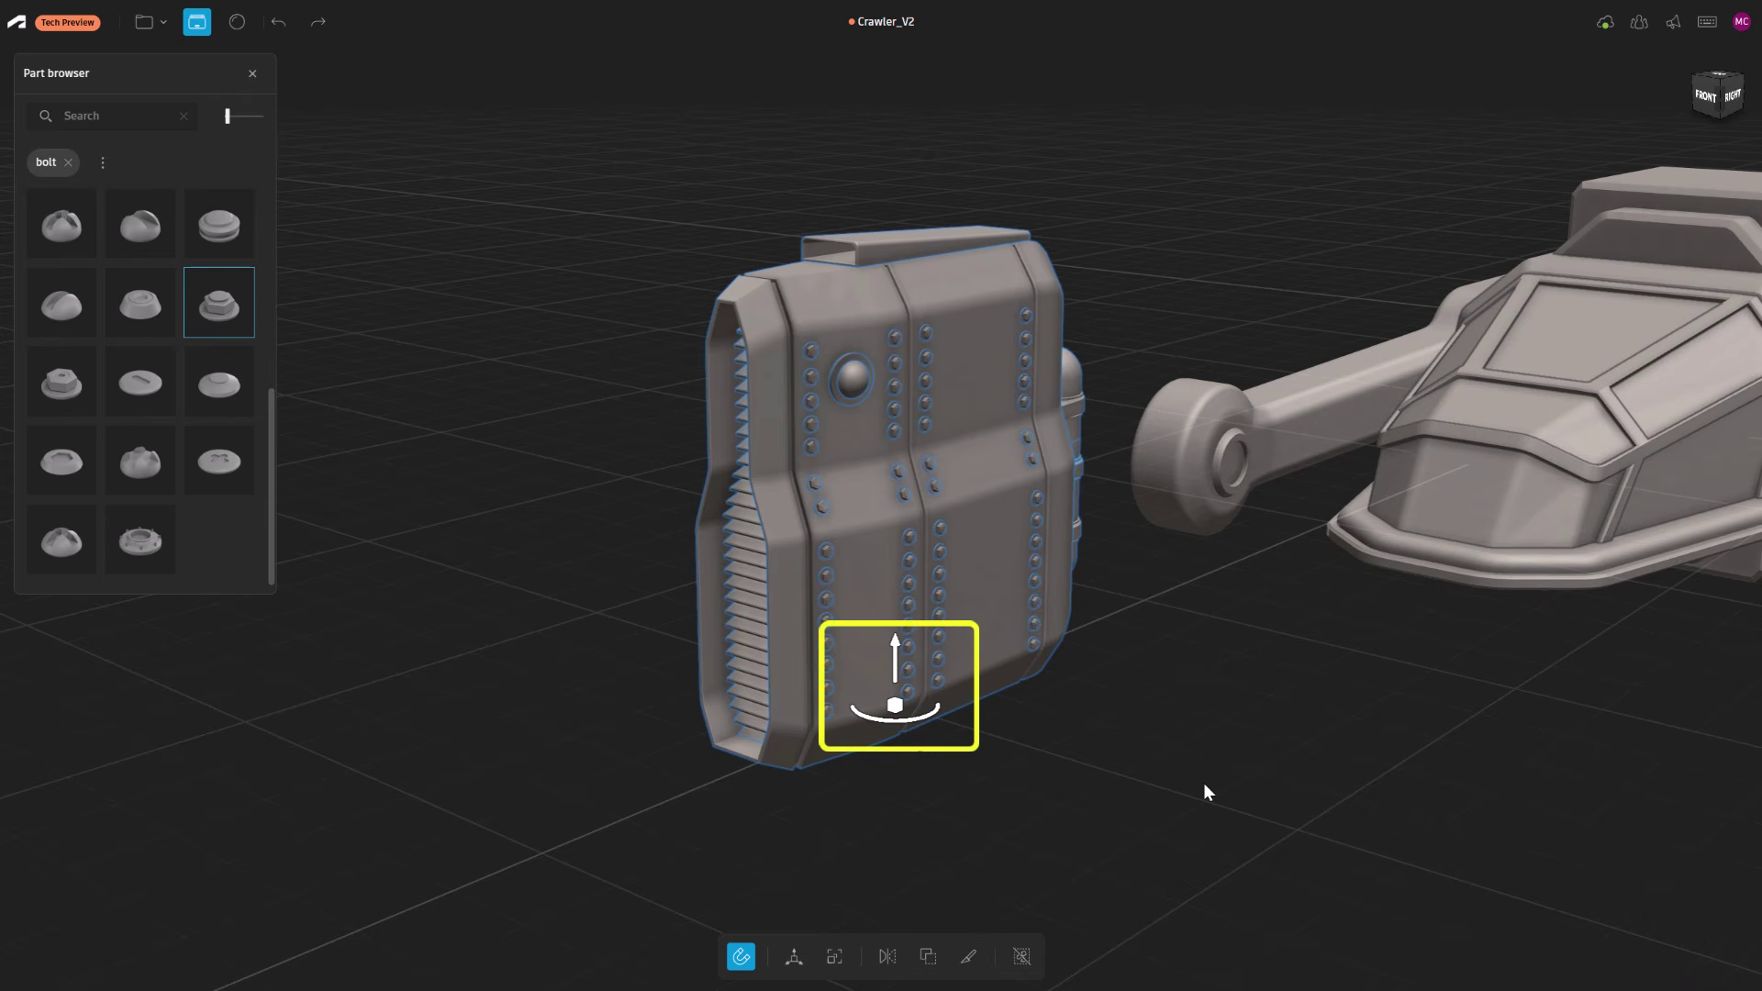
Attach the grouped engine to the rear of the vehicle body and adjust its placement
middle_drag(1240, 776, 923, 764)
drag(316, 743, 1237, 525)
scroll(1269, 632, up, 2)
scroll(1272, 633, up, 1)
key(f)
middle_drag(734, 780, 930, 756)
key(w)
mouse_move(769, 727)
mouse_down()
mouse_move(699, 777)
mouse_move(748, 716)
mouse_up()
key(w)
Tilt the mounted engine outward and place a more upright duplicate of it beside it
scroll(1043, 668, down, 2)
alt+drag(1043, 668, 633, 679)
key(w)
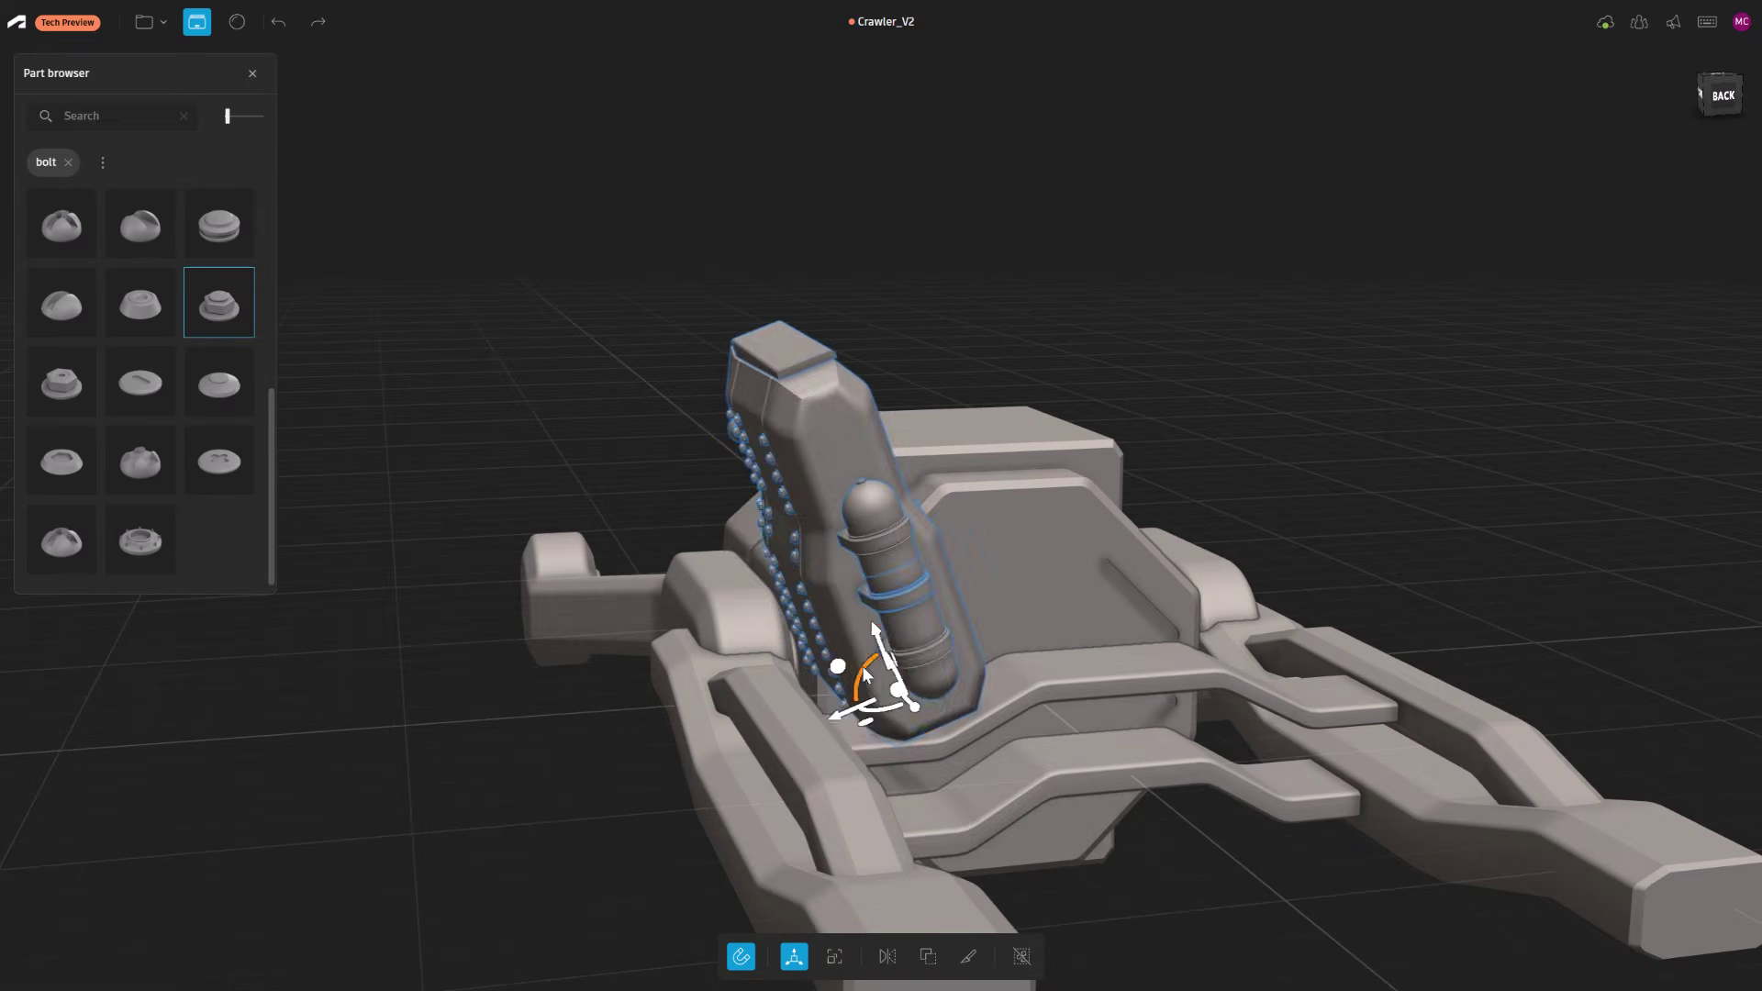
drag(864, 677, 842, 709)
alt+drag(697, 734, 604, 738)
alt+drag(964, 672, 1087, 615)
drag(975, 574, 1086, 558)
Select both tilted engines and mirror them onto the vehicle's opposite side
shift+click(936, 647)
key(m)
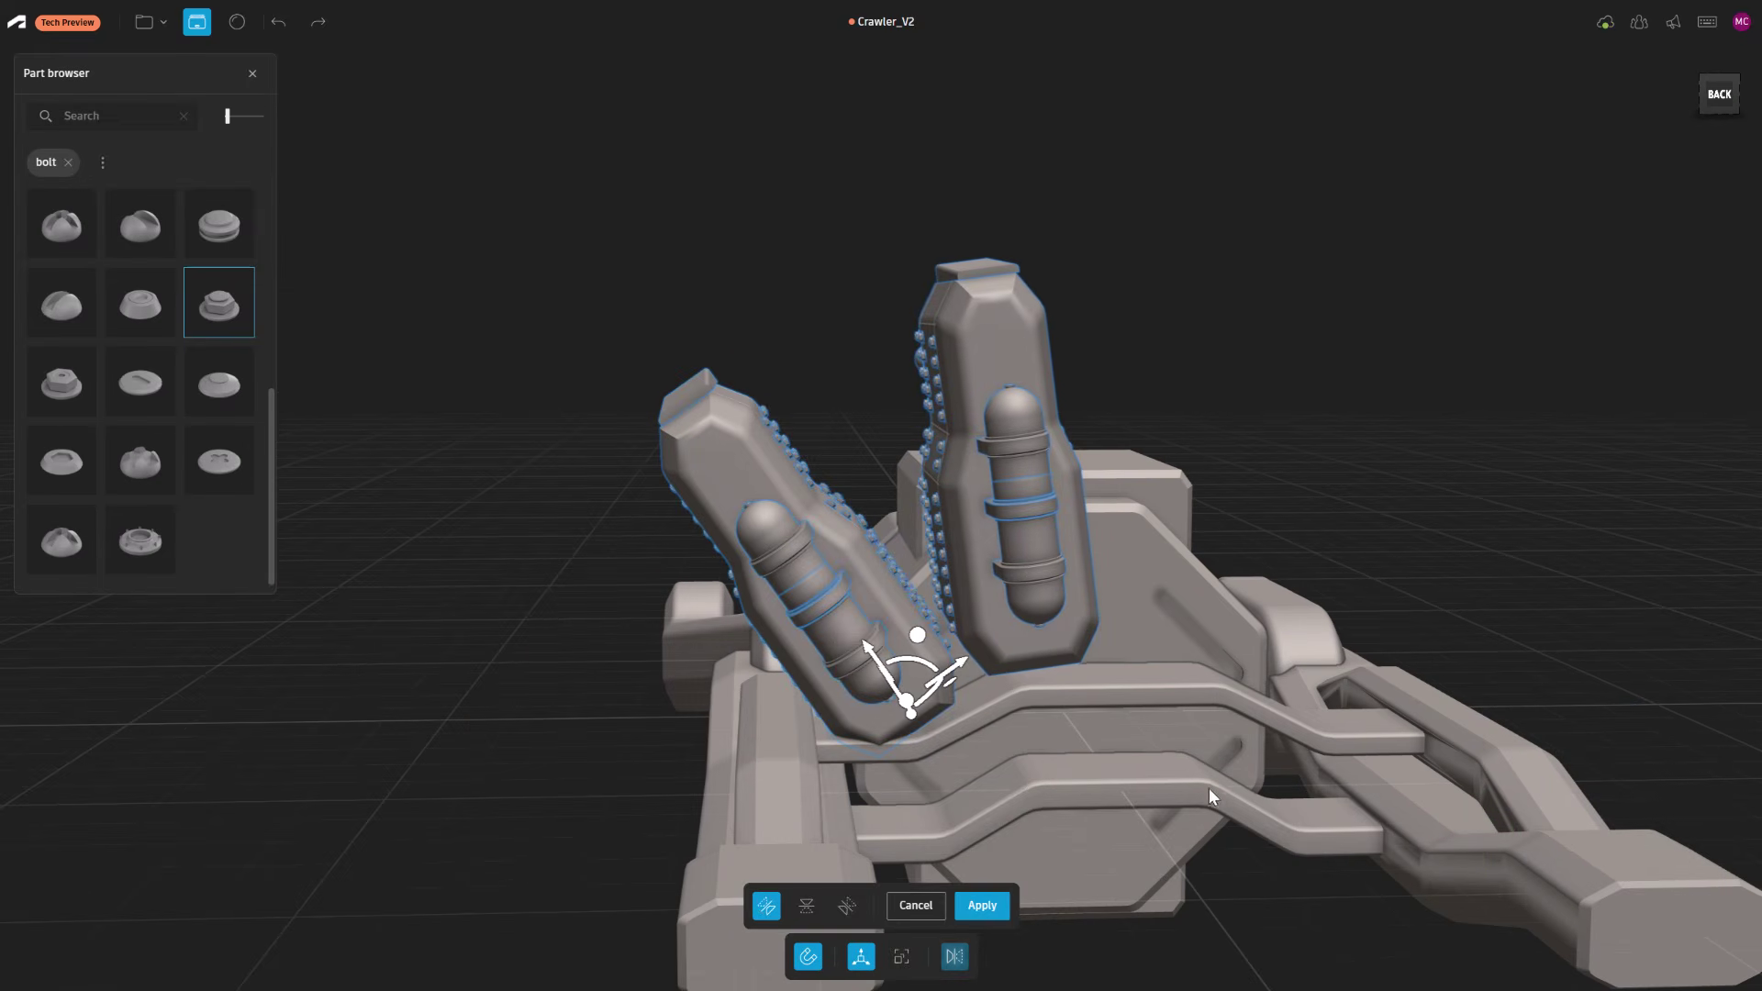
alt+drag(1209, 789, 1220, 896)
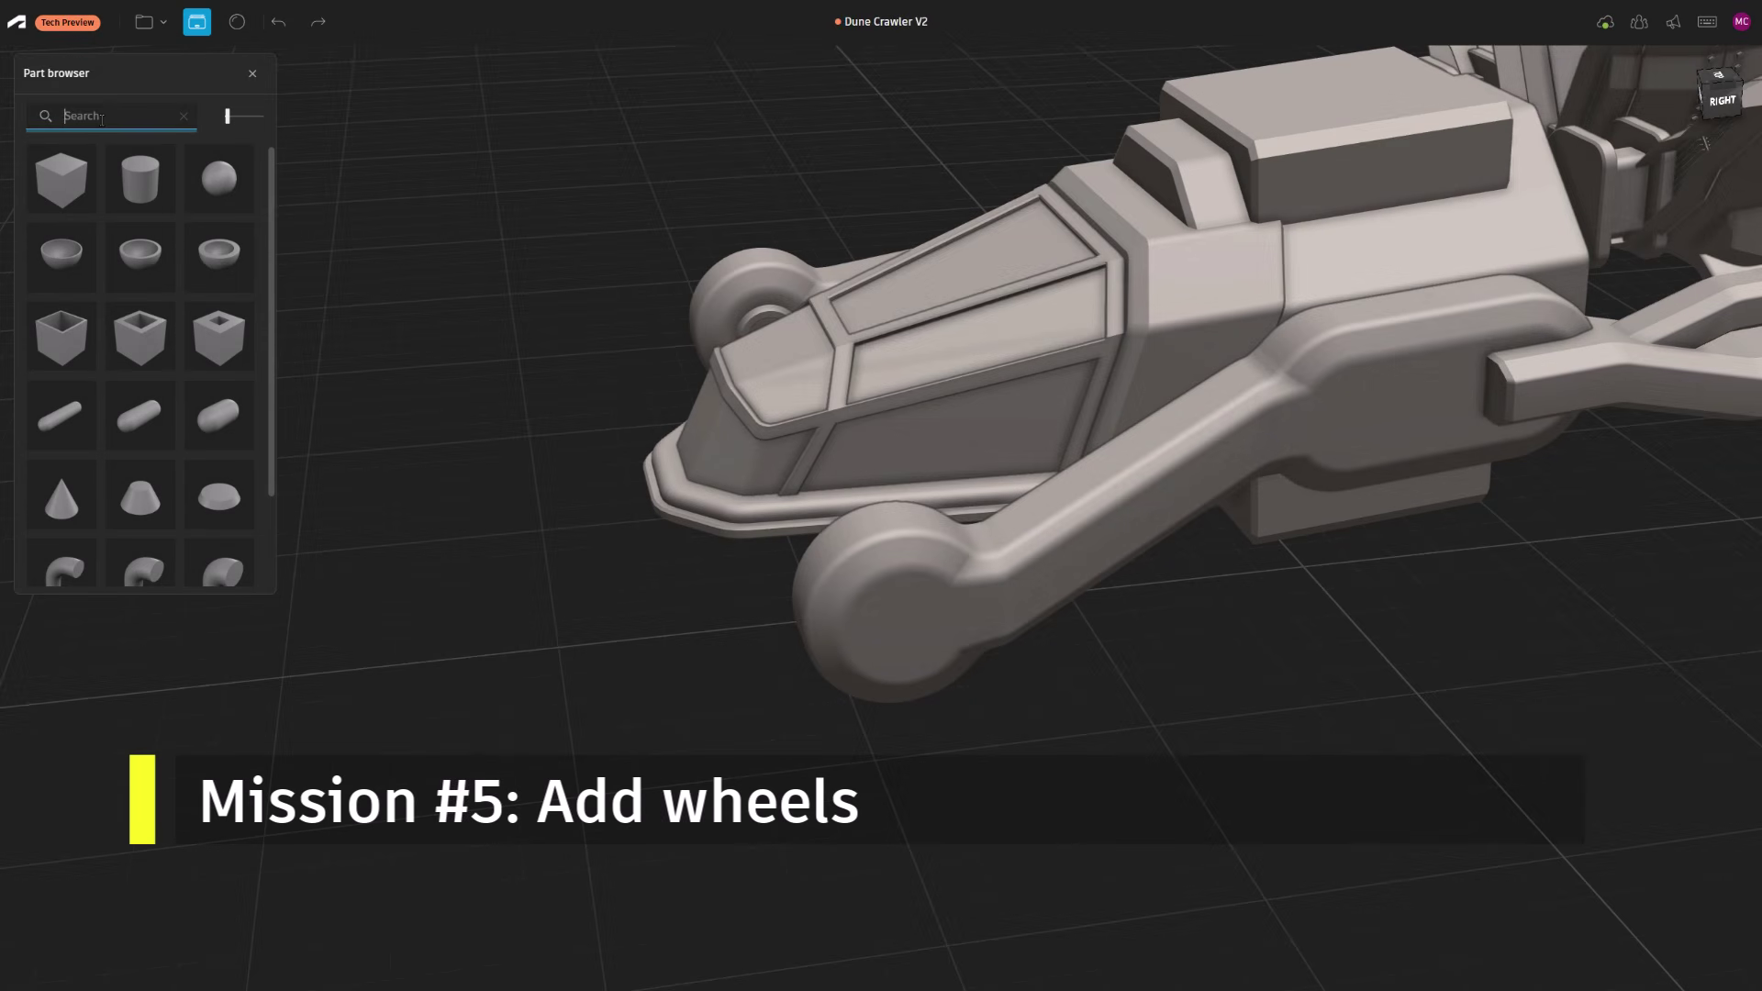
Search the part library for "wheel" and place the fork-mounted wheel assembly in front of the vehicle
text(wheel)
key(Return)
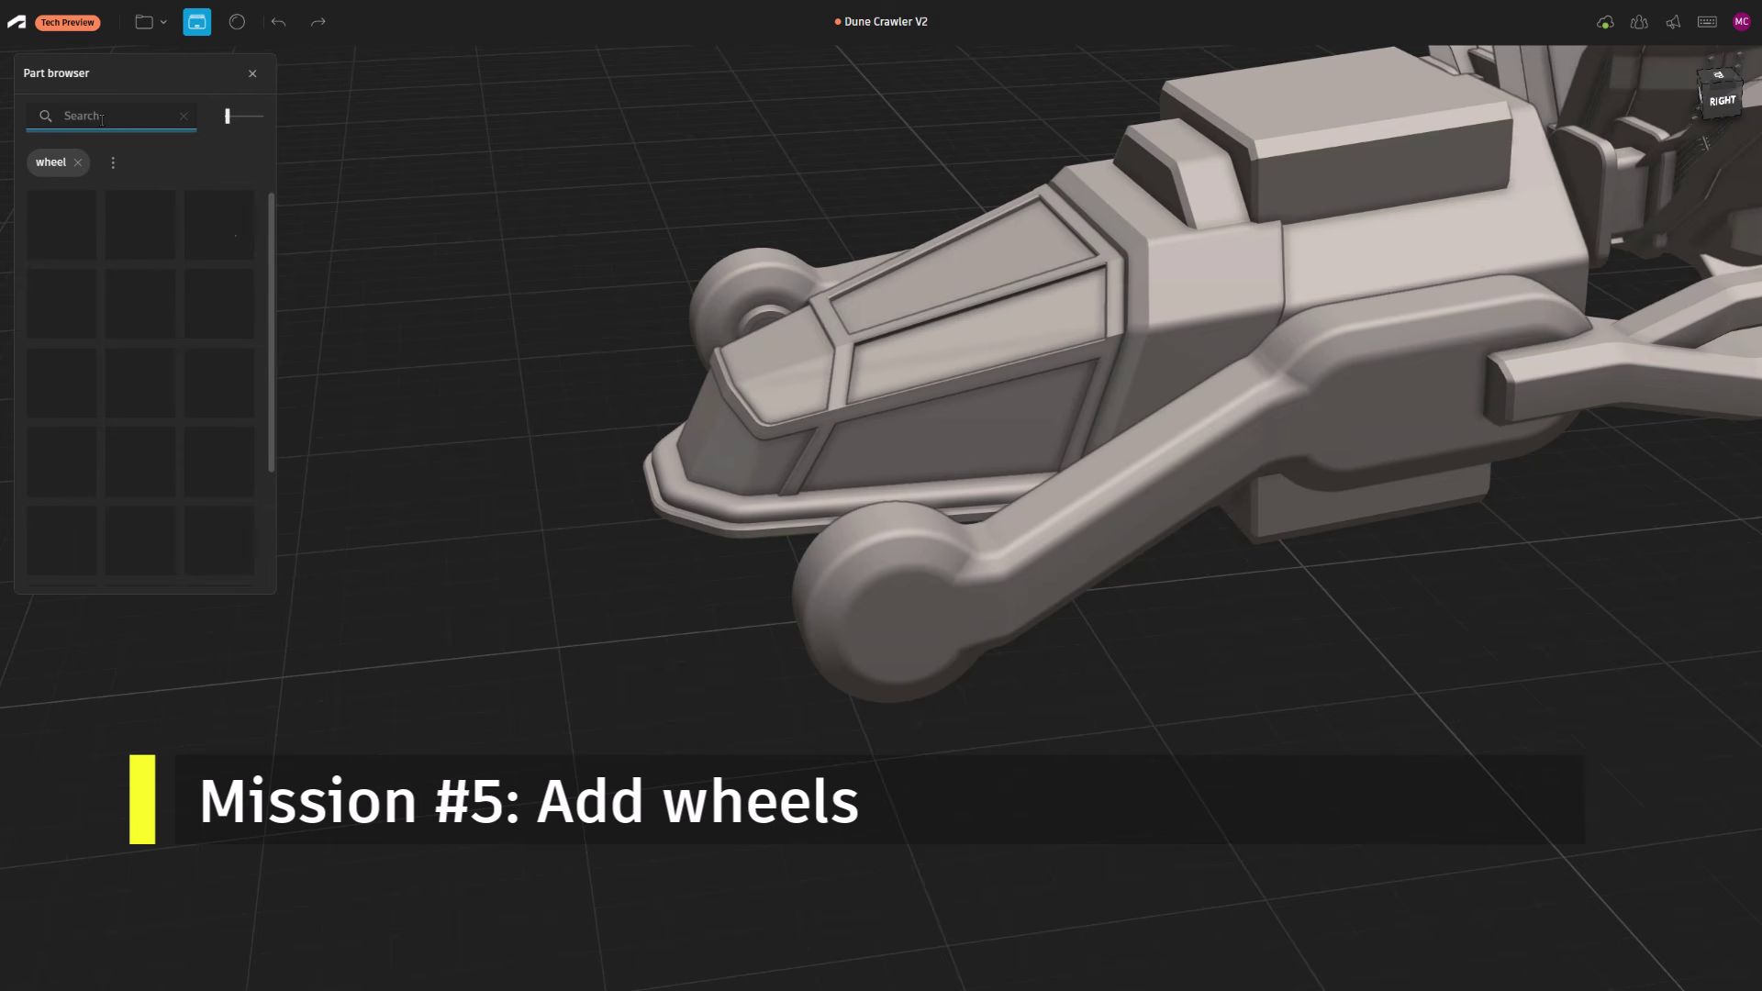
drag(271, 315, 267, 515)
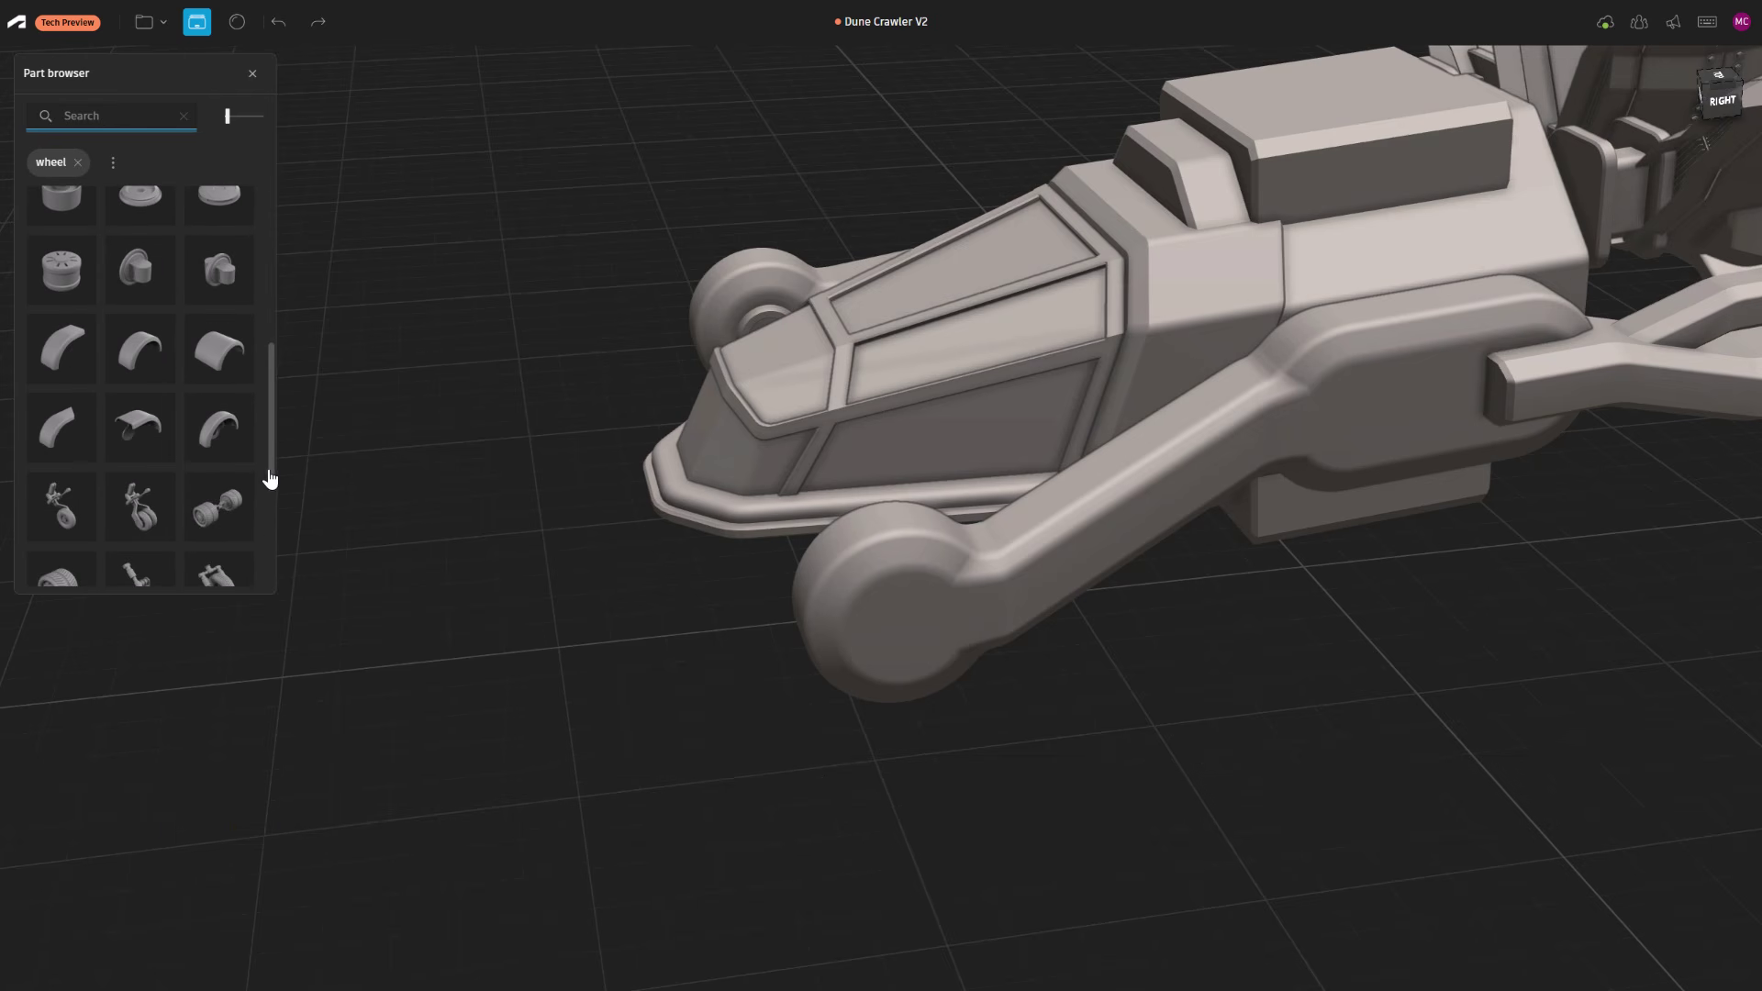
scroll(268, 528, down, 3)
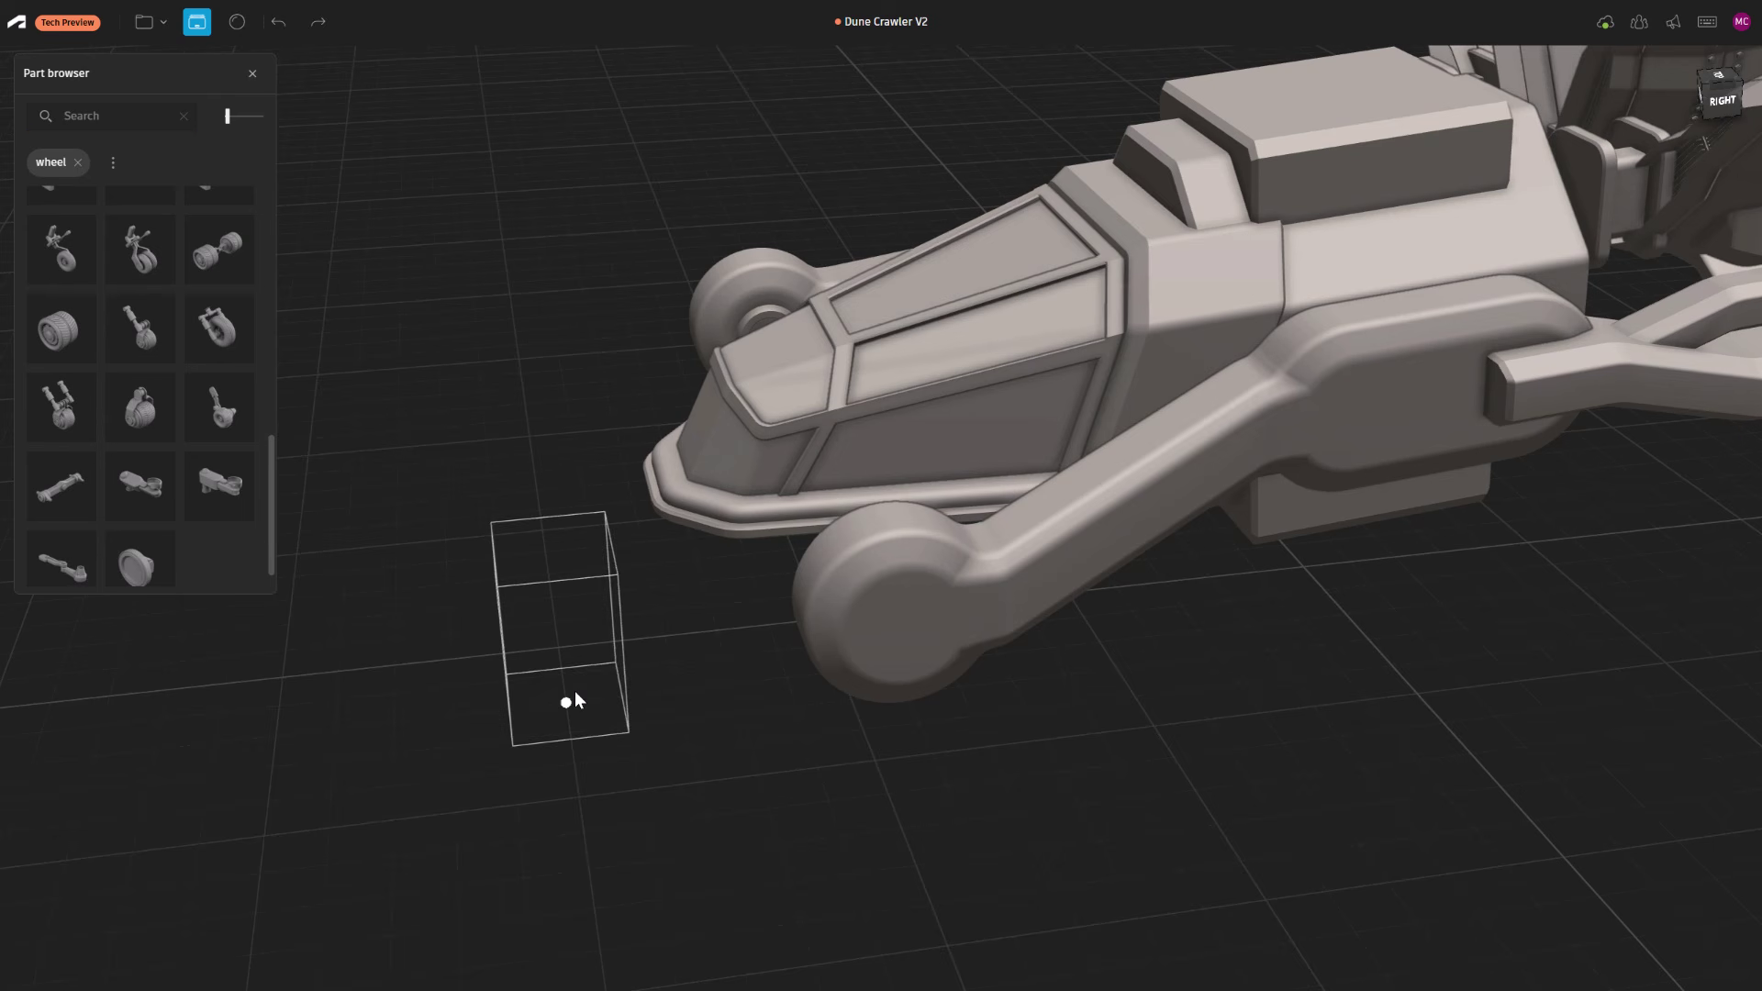
drag(574, 693, 572, 693)
Attach the wheel assembly to the hub of the nearer front arm and align its fork around the hub
click(834, 956)
click(793, 956)
drag(557, 605, 932, 415)
drag(837, 626, 910, 612)
middle_drag(978, 747, 1008, 647)
drag(920, 585, 934, 548)
middle_drag(934, 548, 1187, 659)
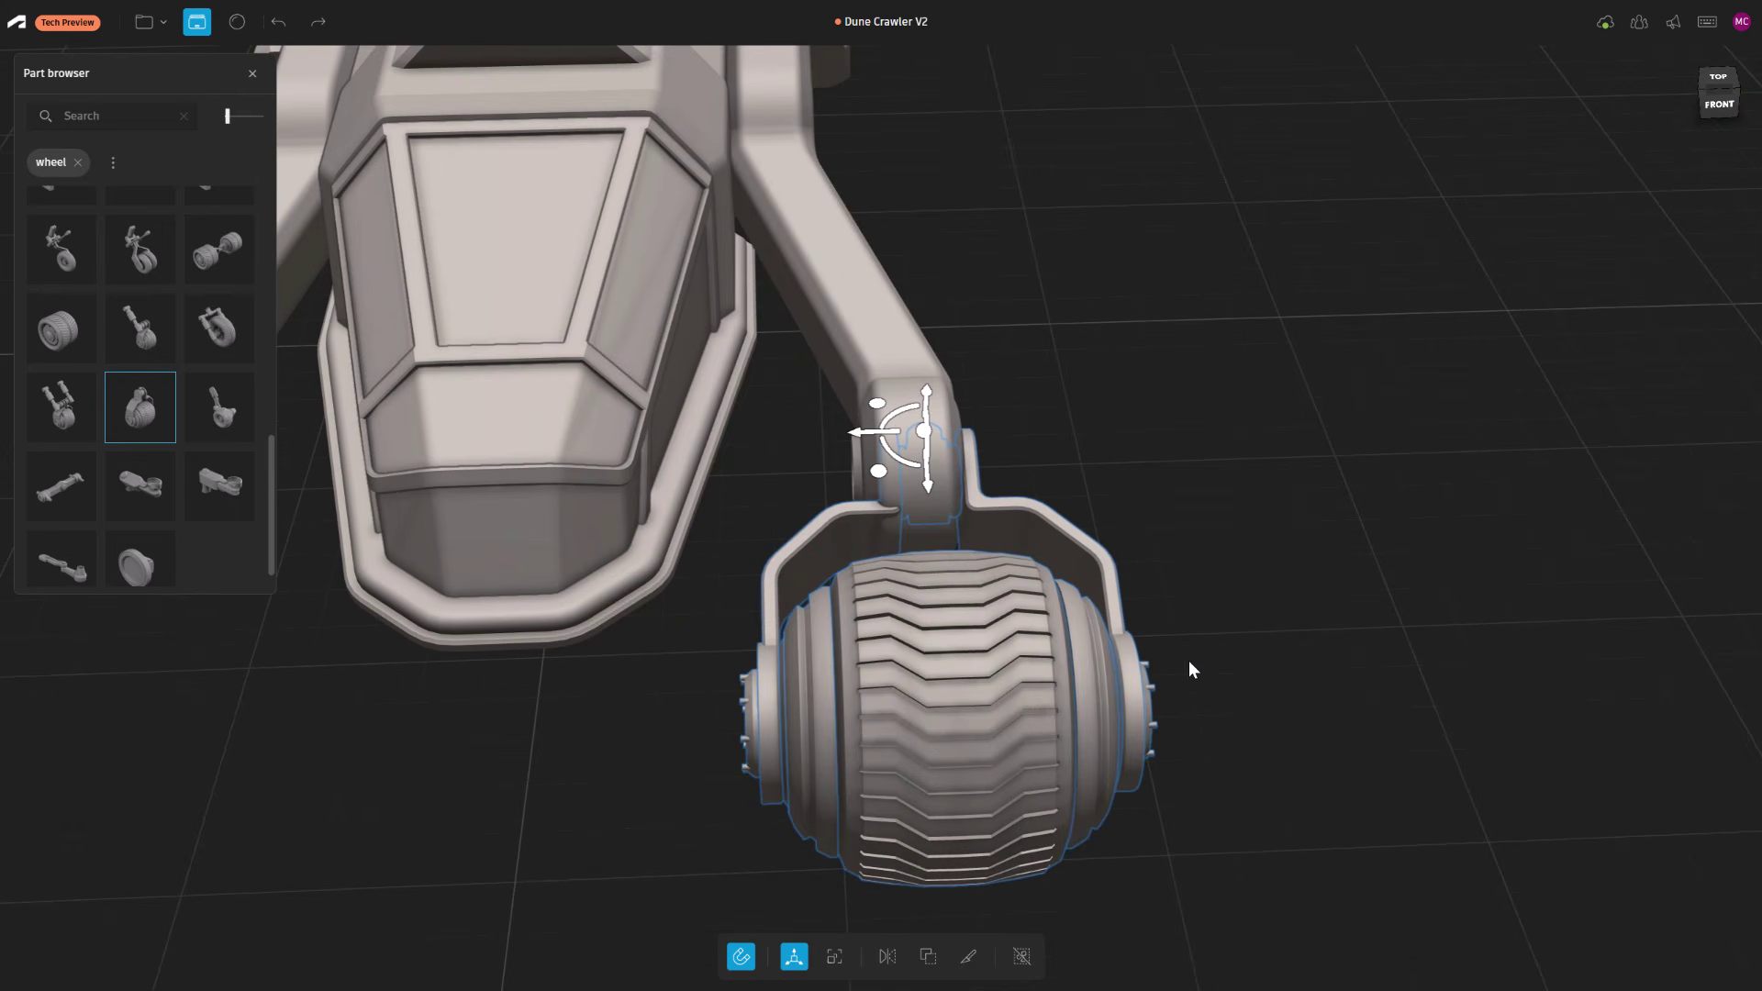
Ungroup the wheel assembly and shift the inner fork half, hub cap and rim outward to widen it
click(1020, 960)
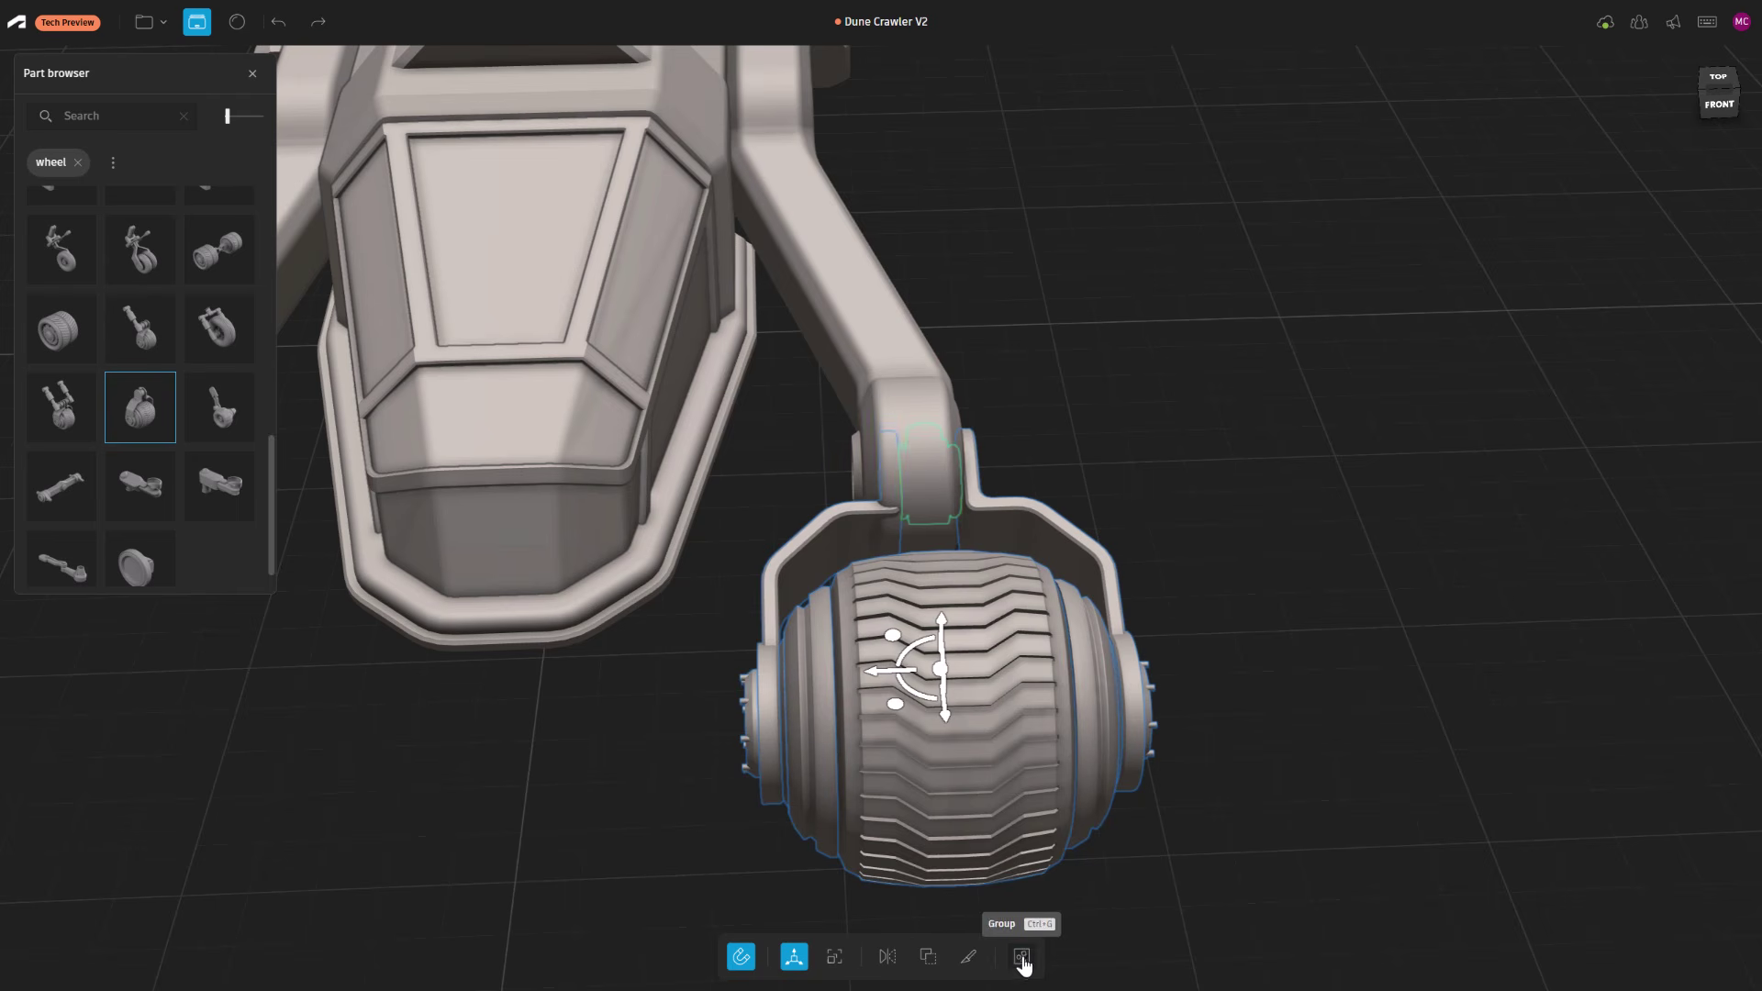
click(830, 545)
shift+drag(712, 633, 775, 848)
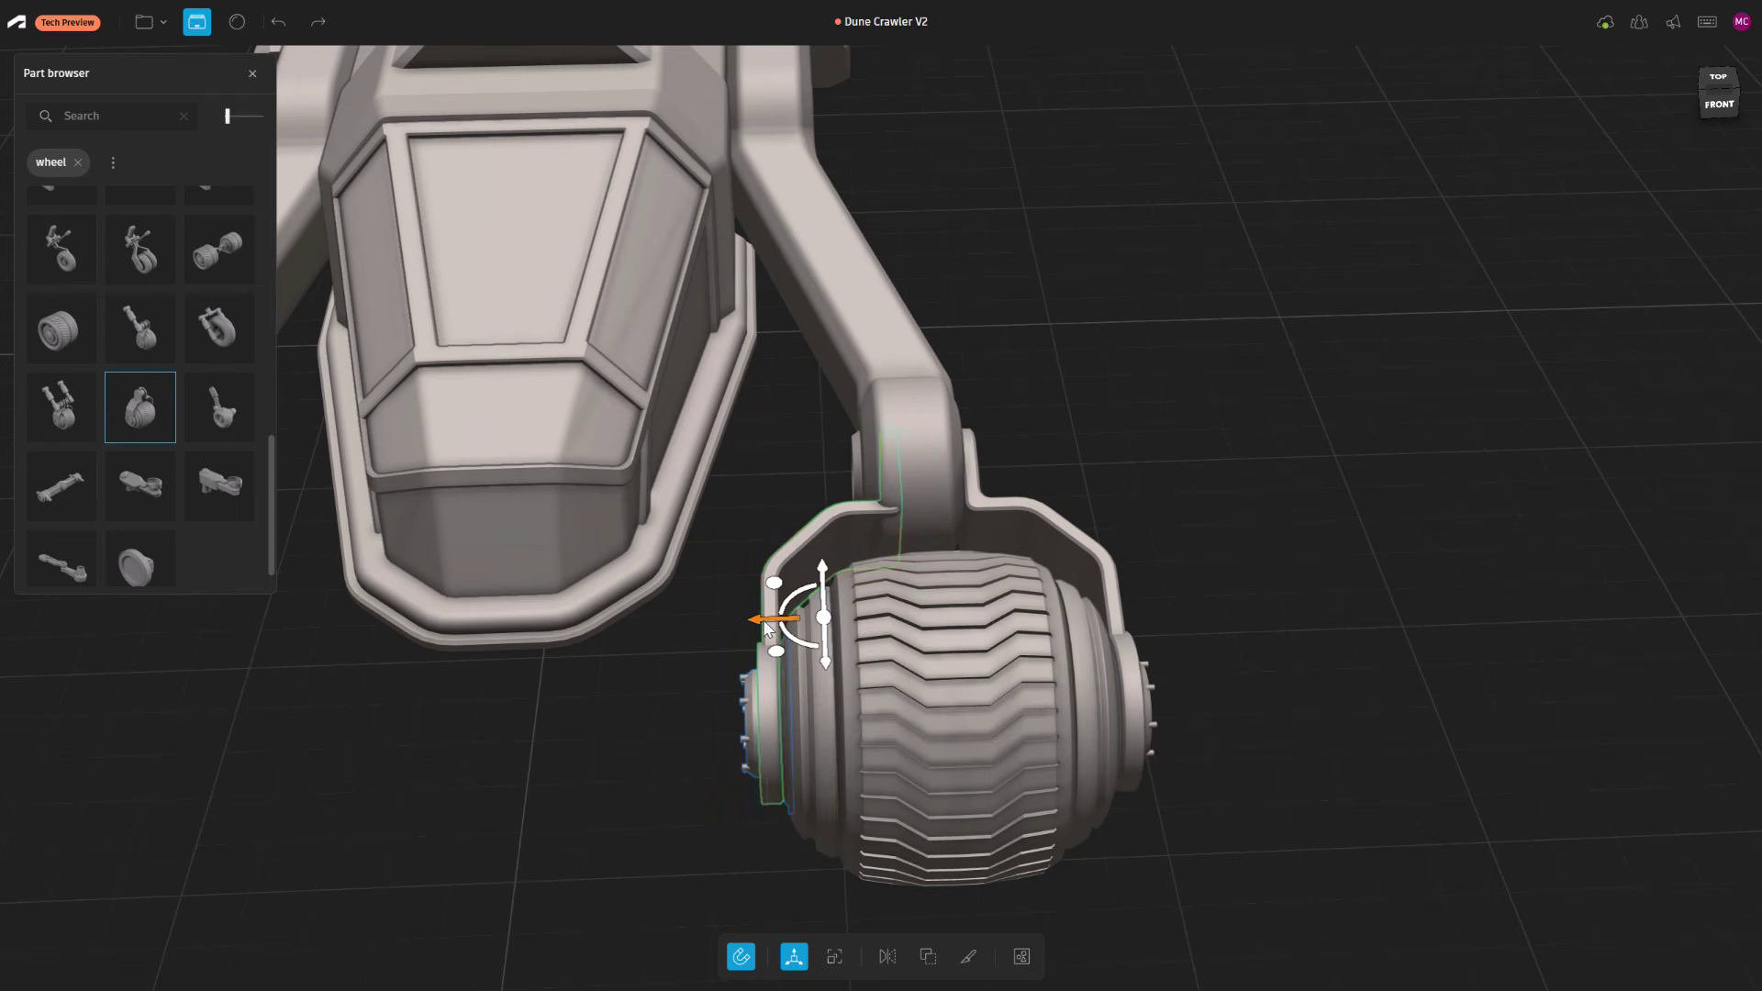
drag(769, 621, 729, 623)
middle_drag(967, 696, 1092, 569)
click(948, 632)
drag(911, 604, 874, 605)
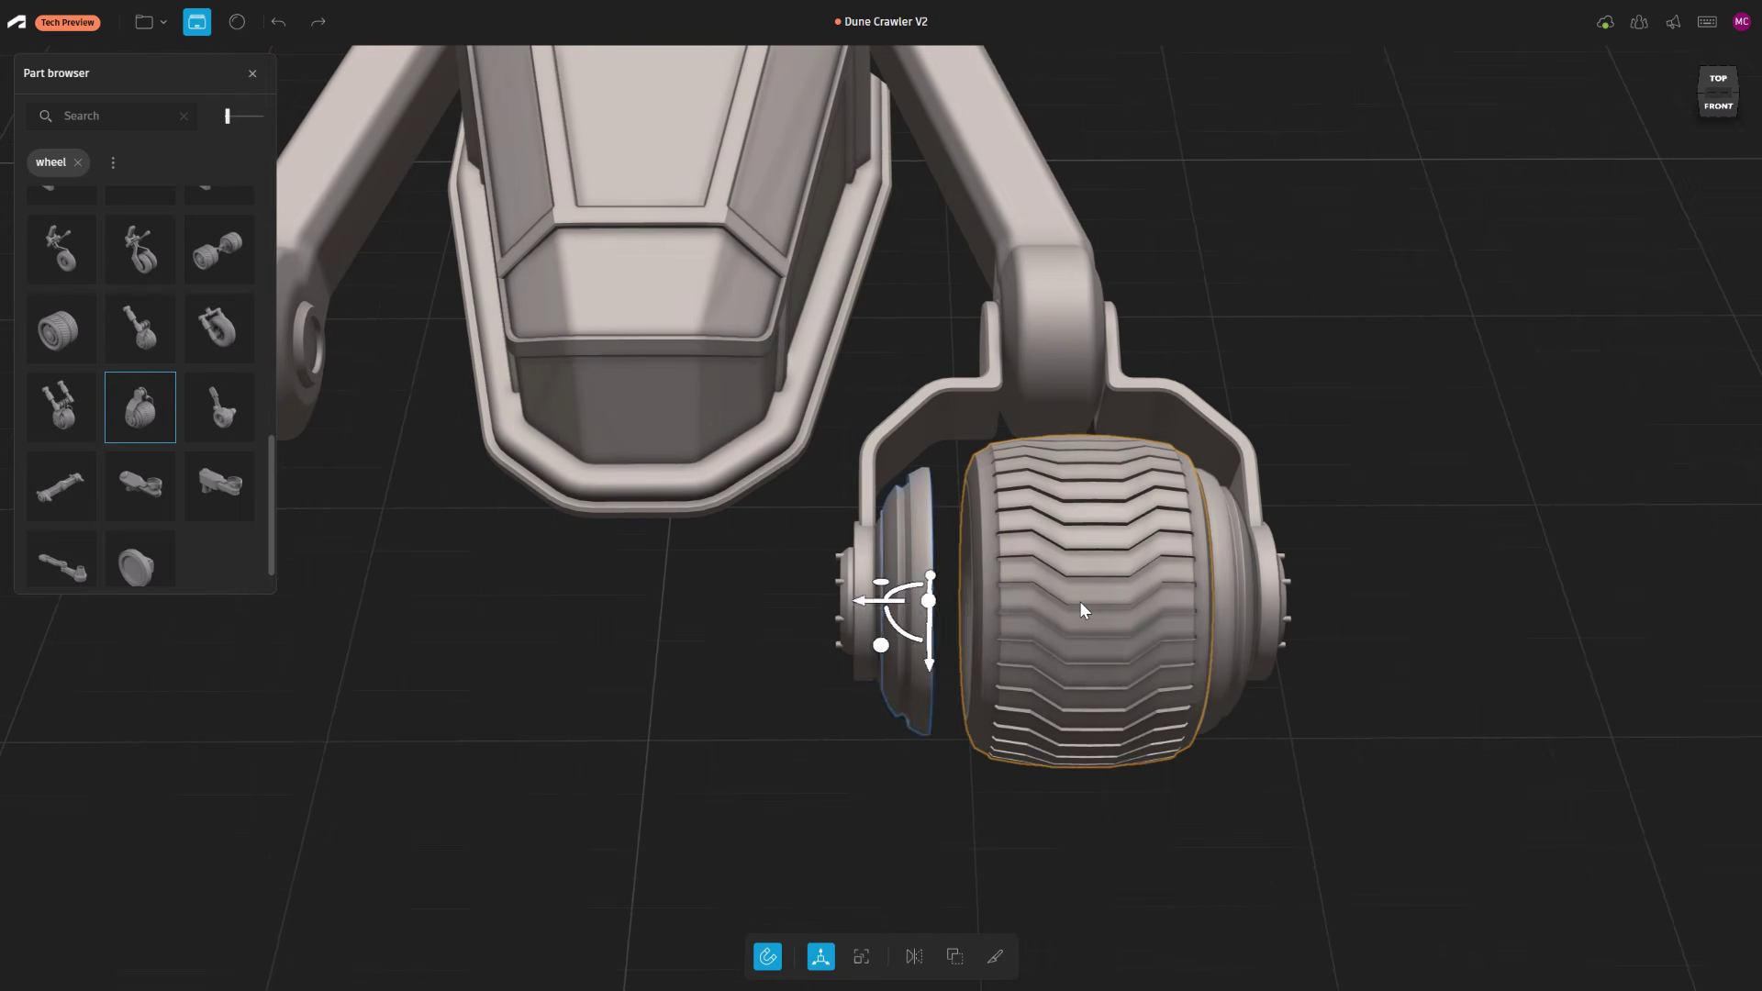
Replace the original tire with the library's double-tread tire, seated between the two rims
click(1073, 607)
key(Delete)
scroll(175, 438, up, 10)
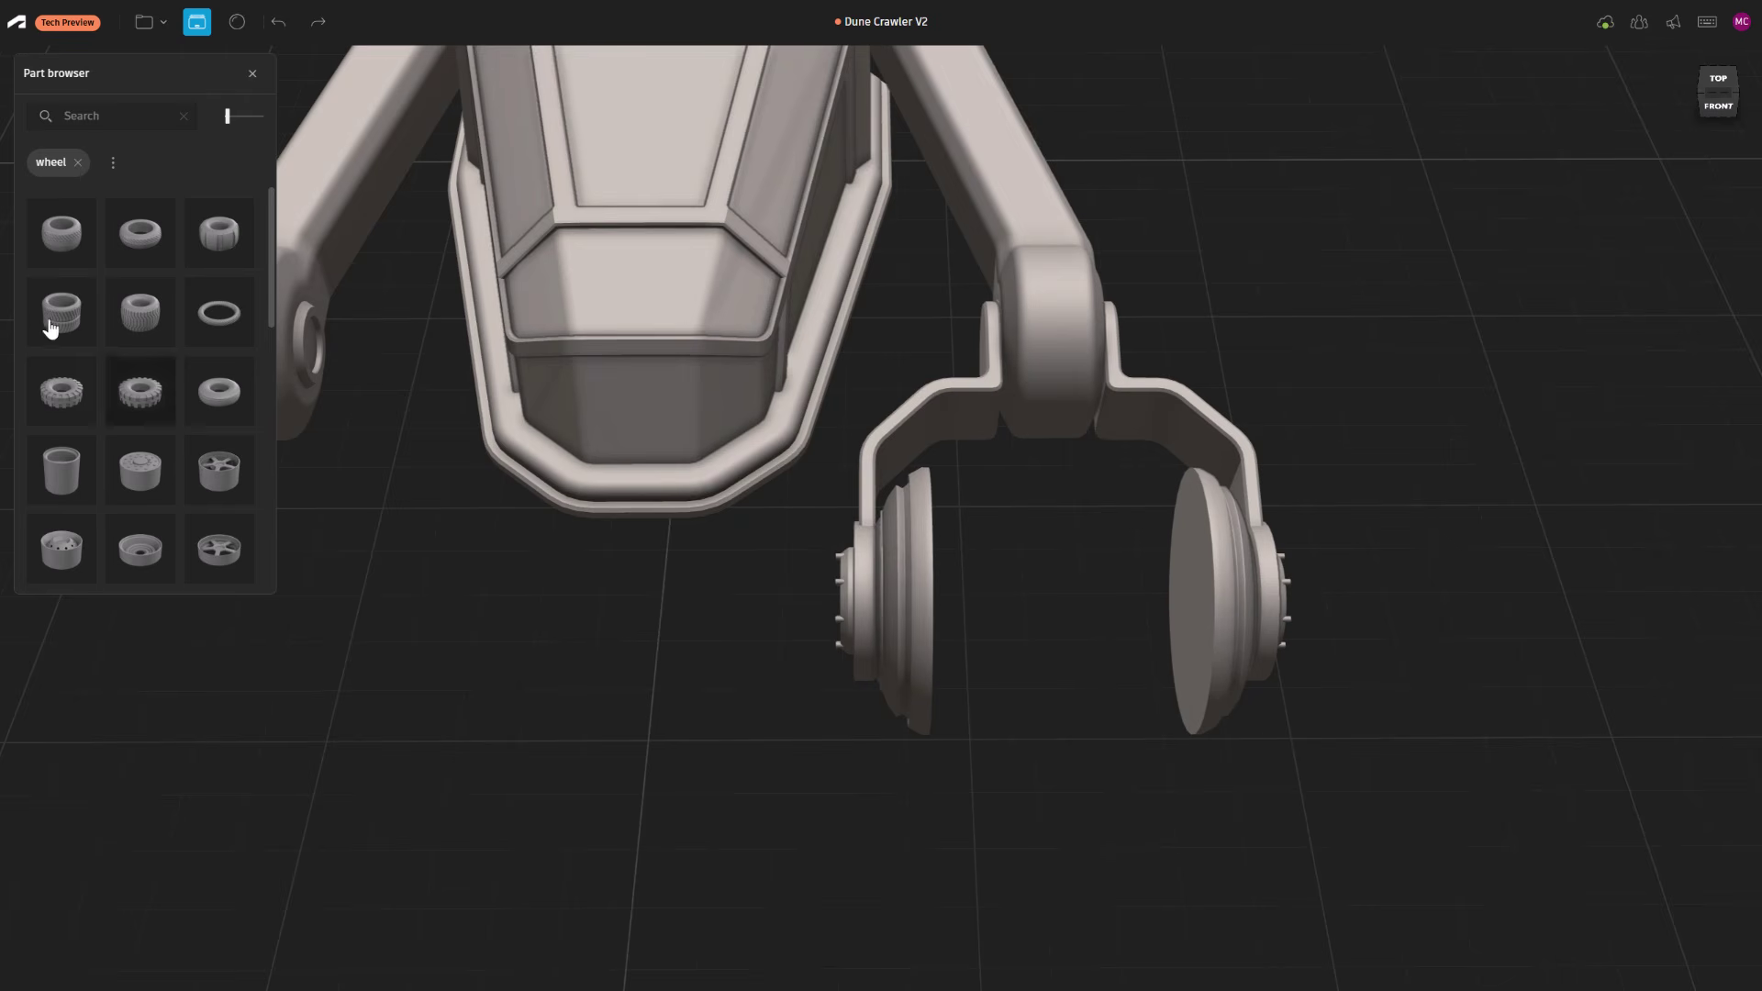
drag(49, 327, 1190, 606)
Widen the new tire slightly and nudge it upward into alignment with the rims
middle_drag(1308, 643, 1289, 503)
key(r)
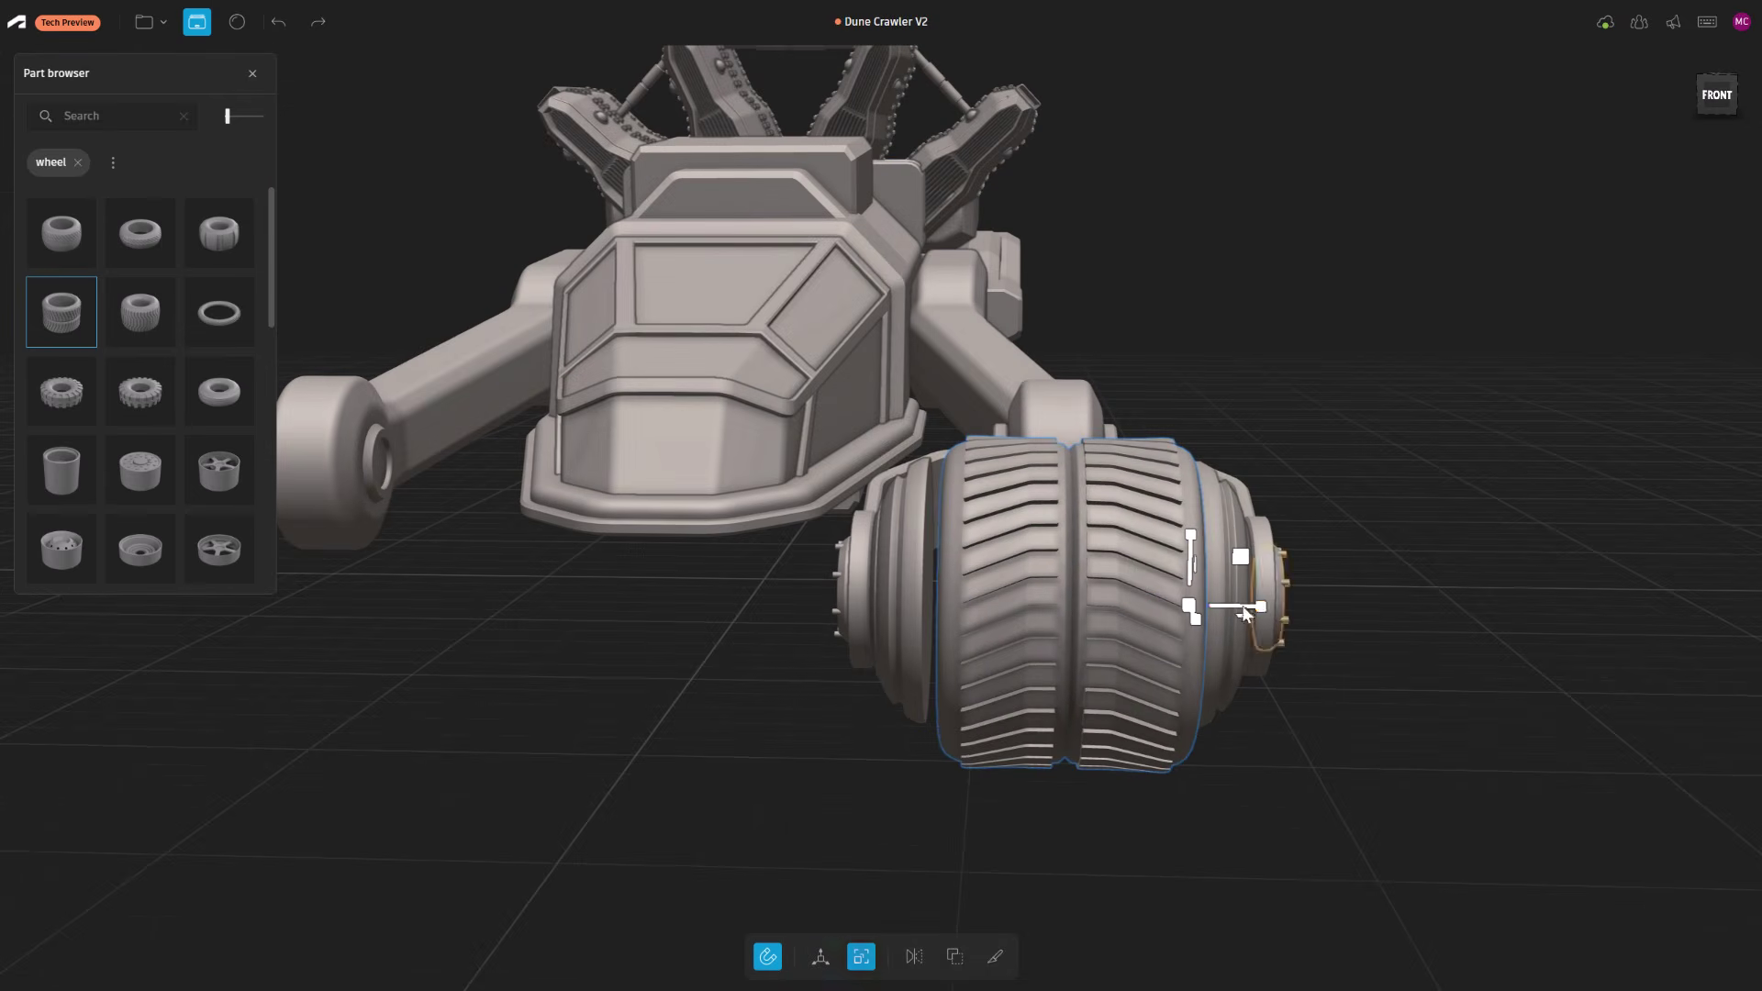
drag(1259, 606, 1268, 602)
middle_drag(1307, 683, 1743, 711)
click(822, 955)
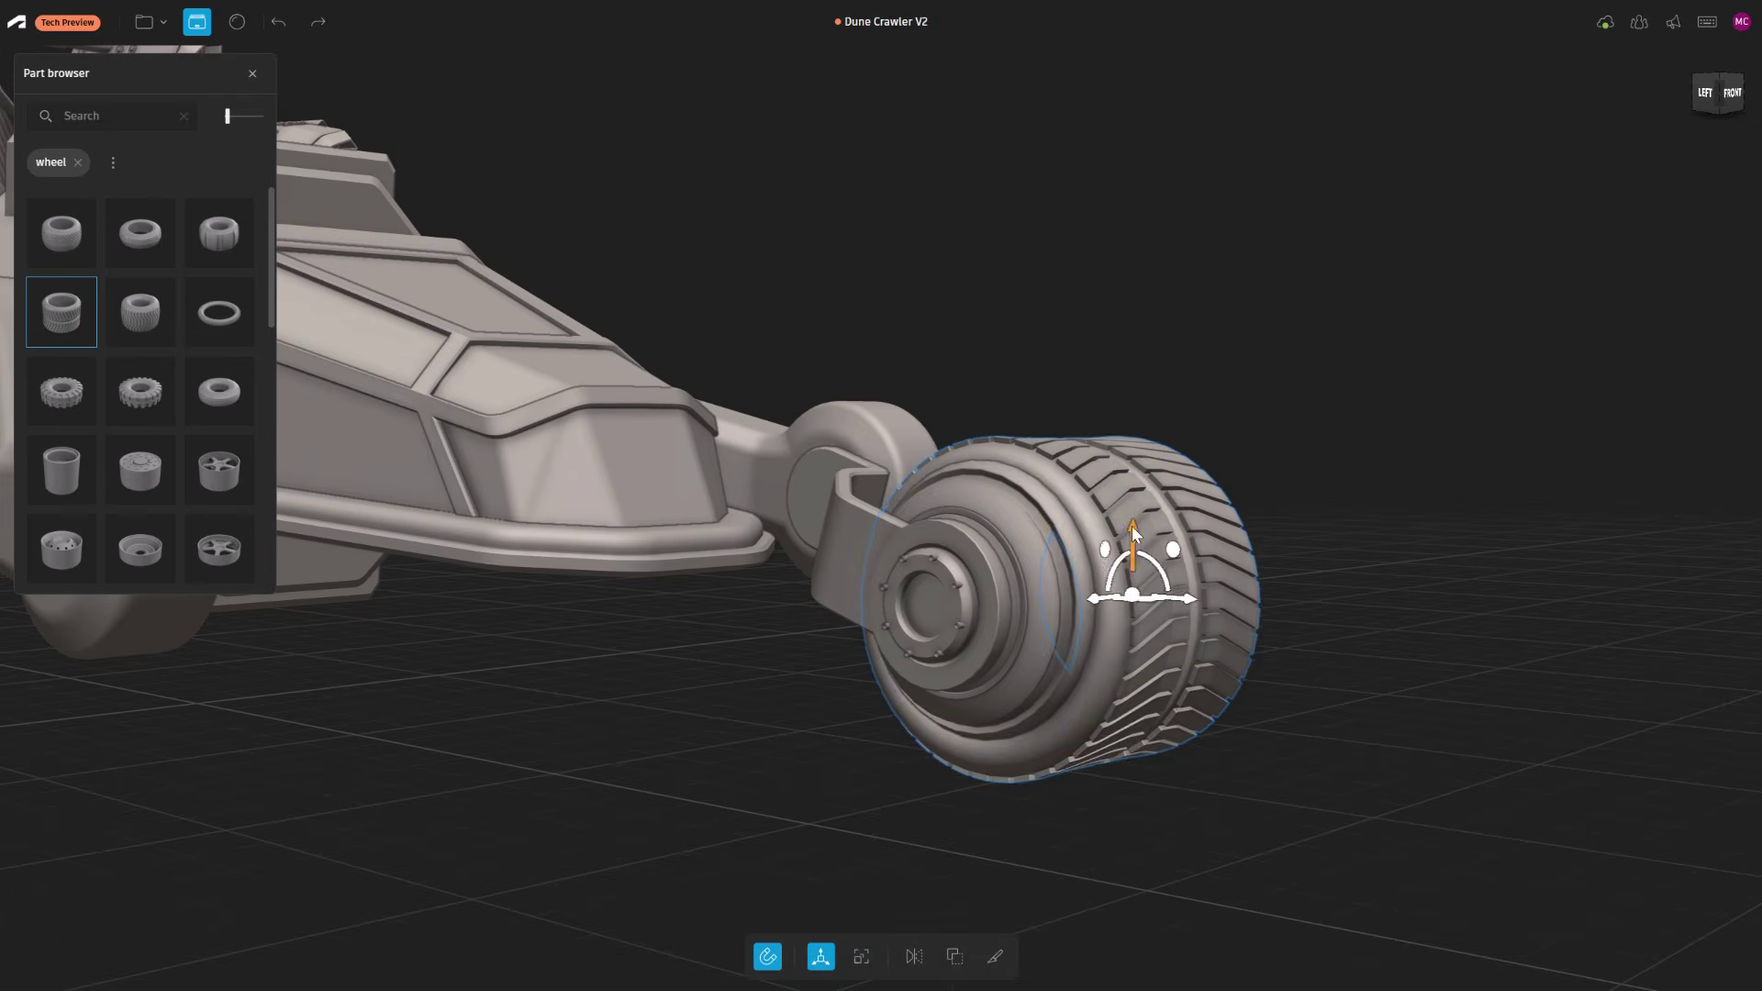
drag(1132, 526, 1136, 519)
Group all parts of the front wheel assembly and mirror it onto the opposite front arm
middle_drag(1560, 587, 1330, 800)
mouse_move(1430, 826)
mouse_down()
mouse_move(835, 500)
mouse_move(851, 493)
mouse_up()
key(ctrl+g)
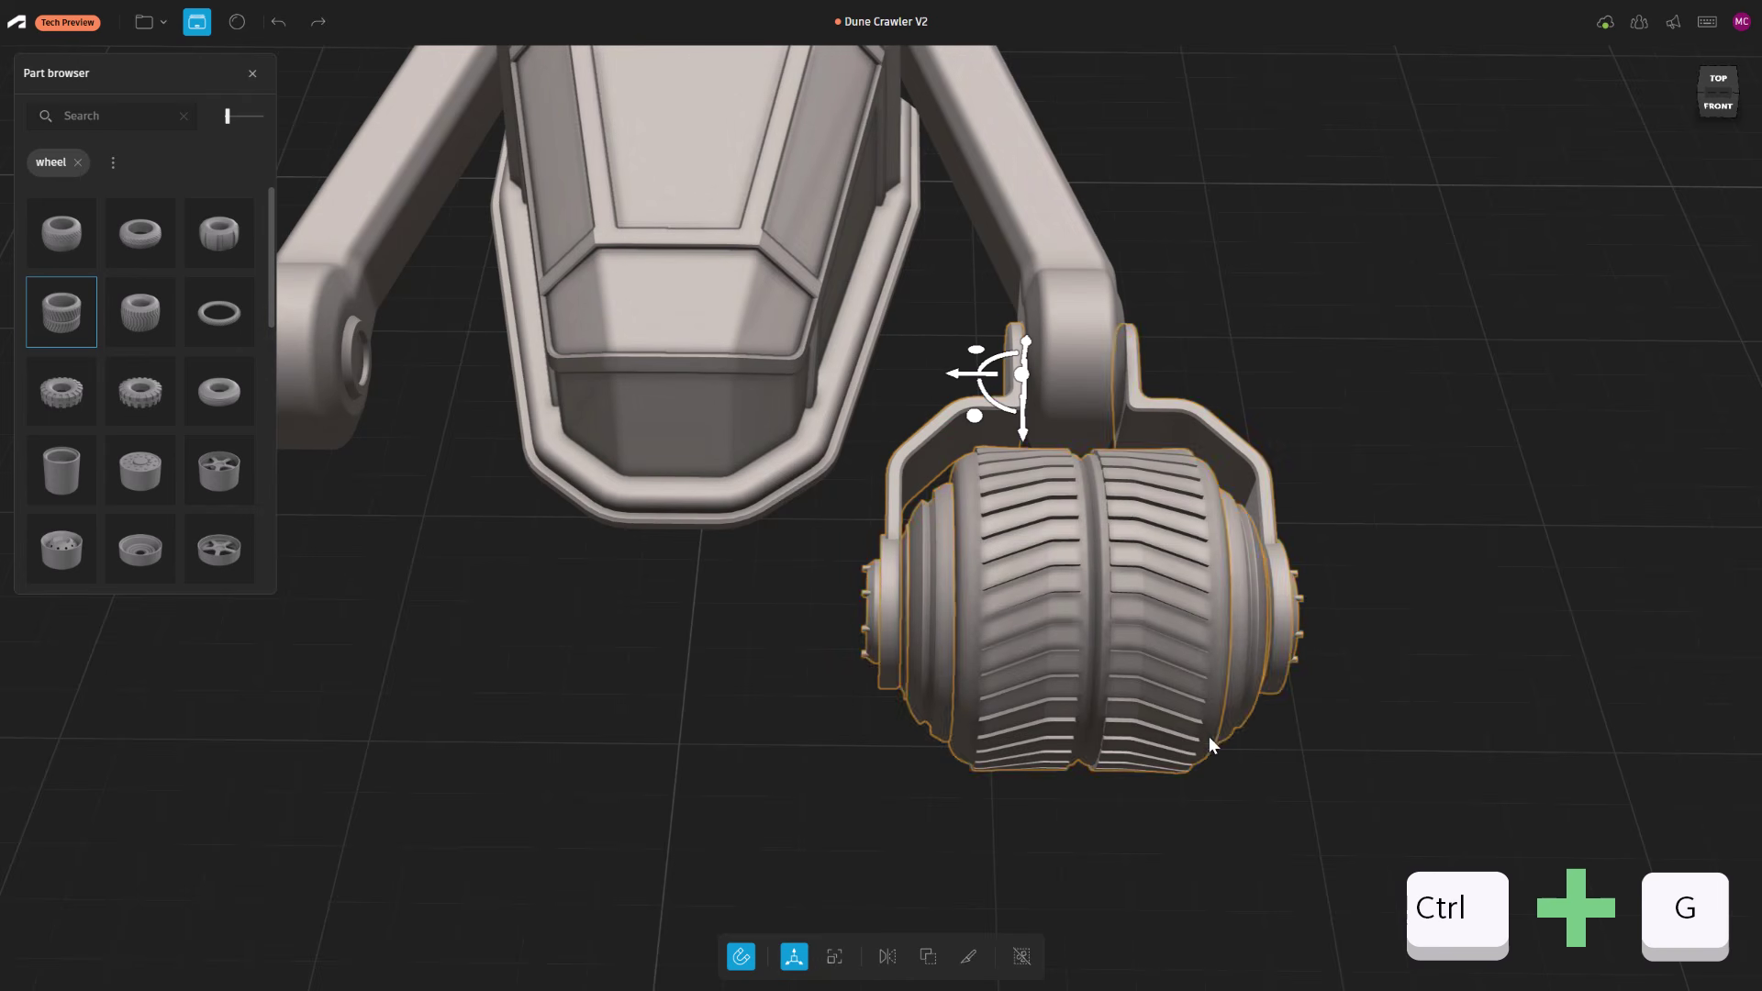
middle_drag(1208, 743, 1455, 771)
click(888, 959)
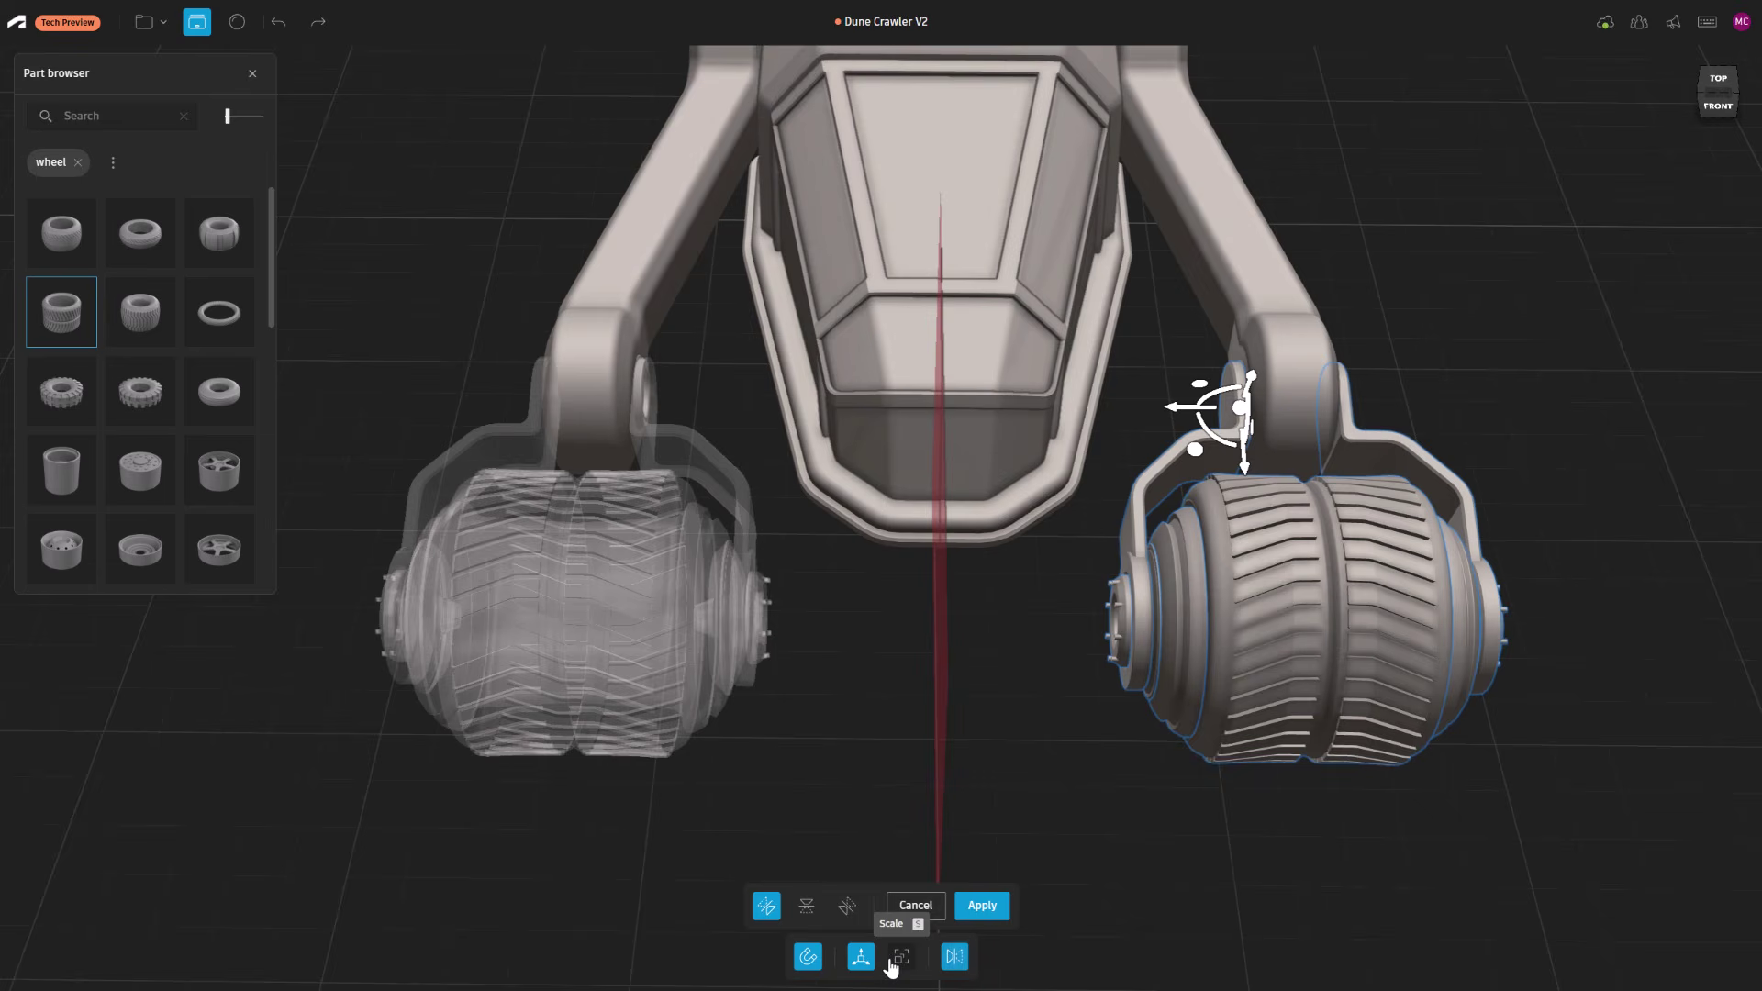
click(982, 905)
Duplicate the front wheel assembly onto the end of the rear arm
alt+middle_drag(1483, 819, 483, 595)
alt+drag(475, 583, 1585, 405)
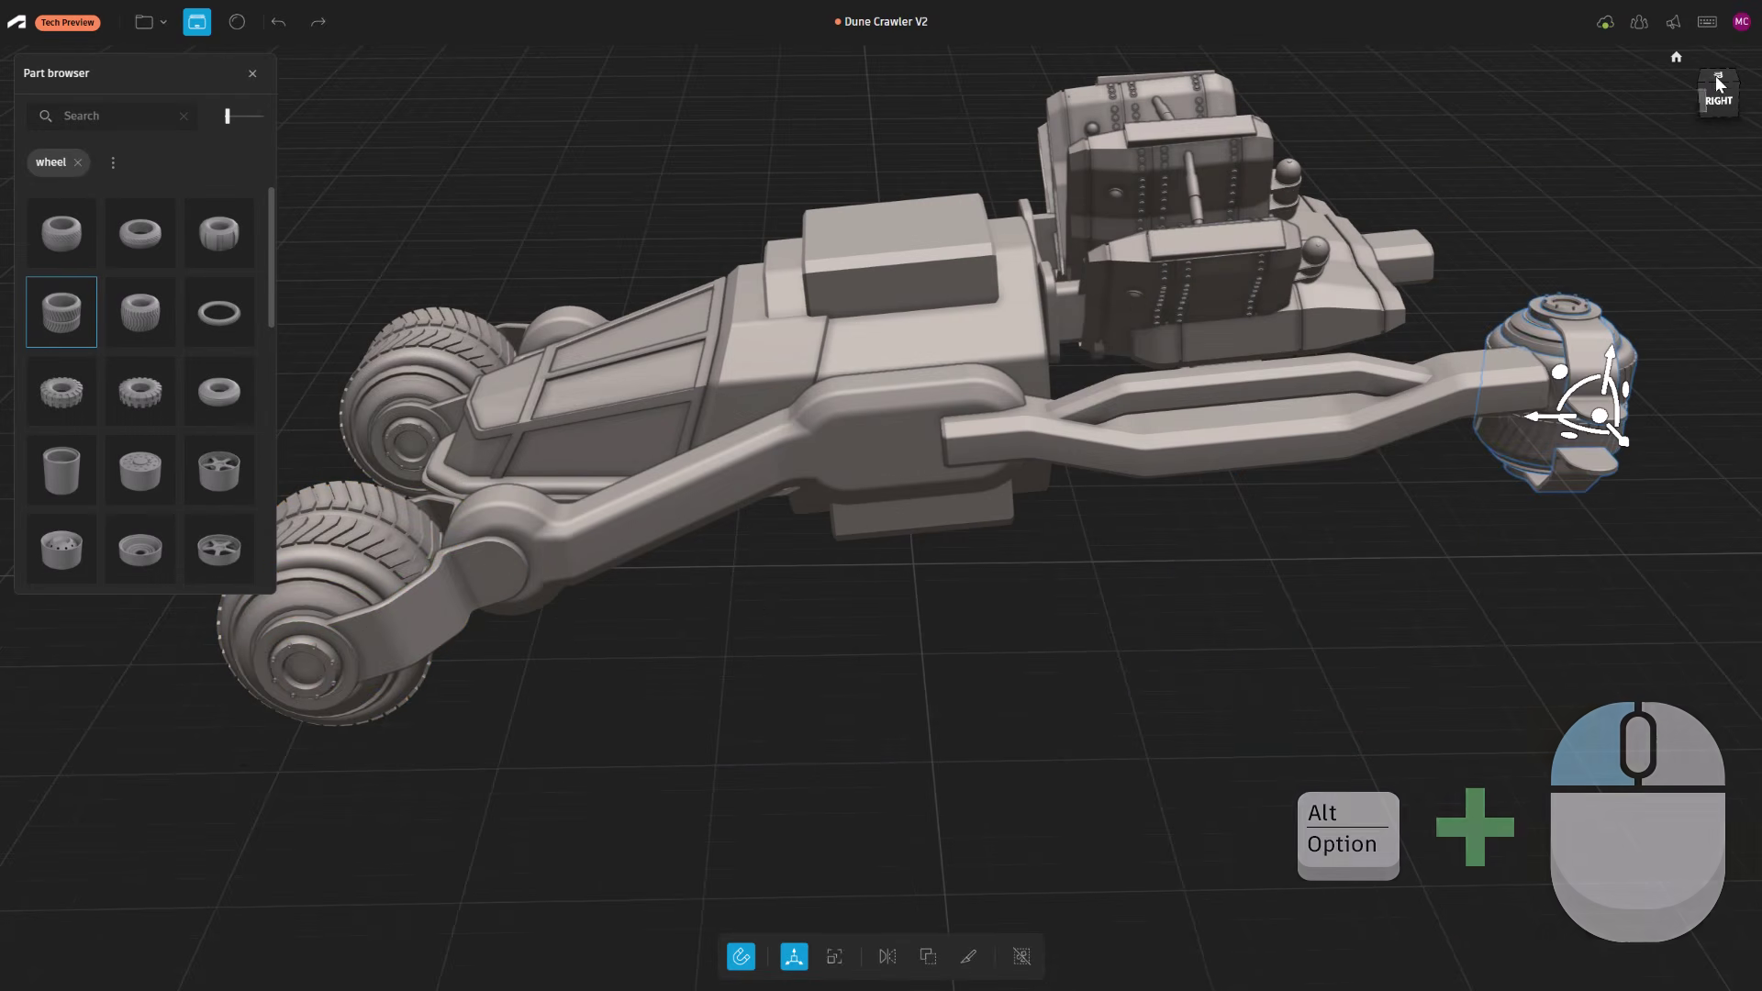
key(ctrl+z)
click(1718, 77)
middle_drag(1686, 476, 1091, 670)
Reattach the duplicated wheel assembly along the rear arm, rotate it to trail behind the vehicle, and adjust its scale
drag(1194, 164, 893, 533)
drag(922, 549, 960, 574)
drag(1212, 363, 1214, 362)
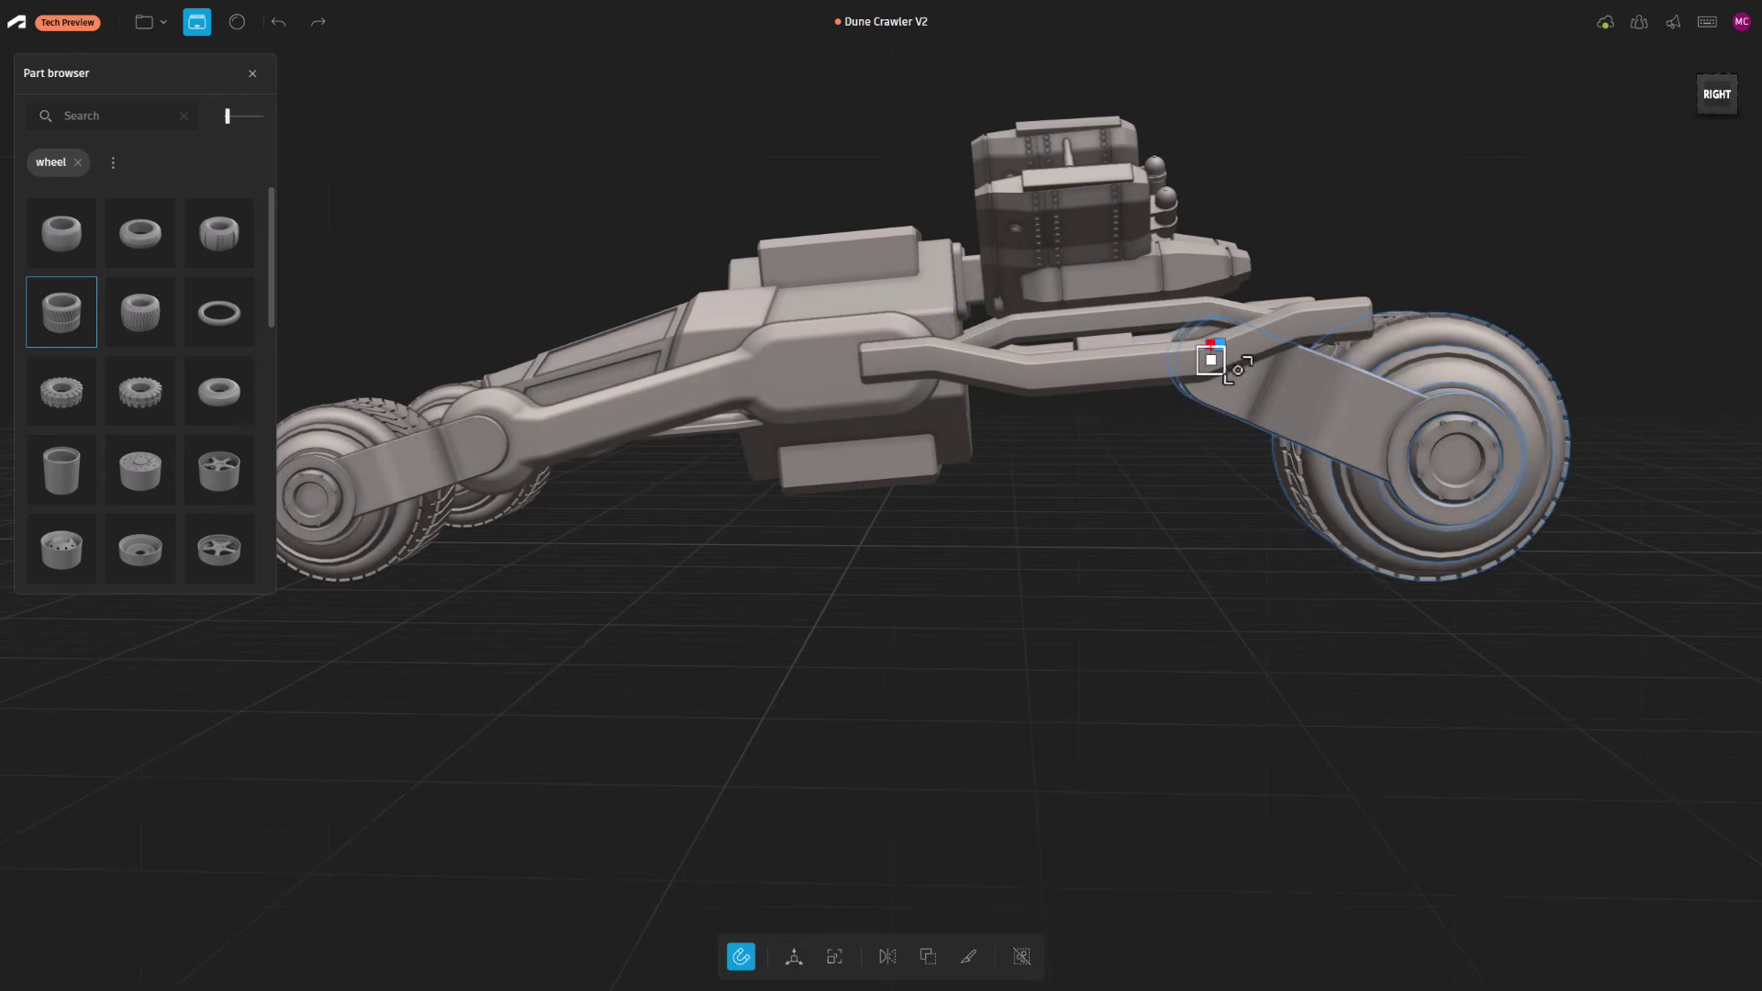
Fine-tune the position and tilt of the rear wheel assembly on its arm
key(w)
drag(1242, 298, 1247, 284)
drag(1257, 371, 1229, 359)
drag(1225, 270, 1214, 295)
click(1073, 512)
middle_drag(1073, 512, 1136, 595)
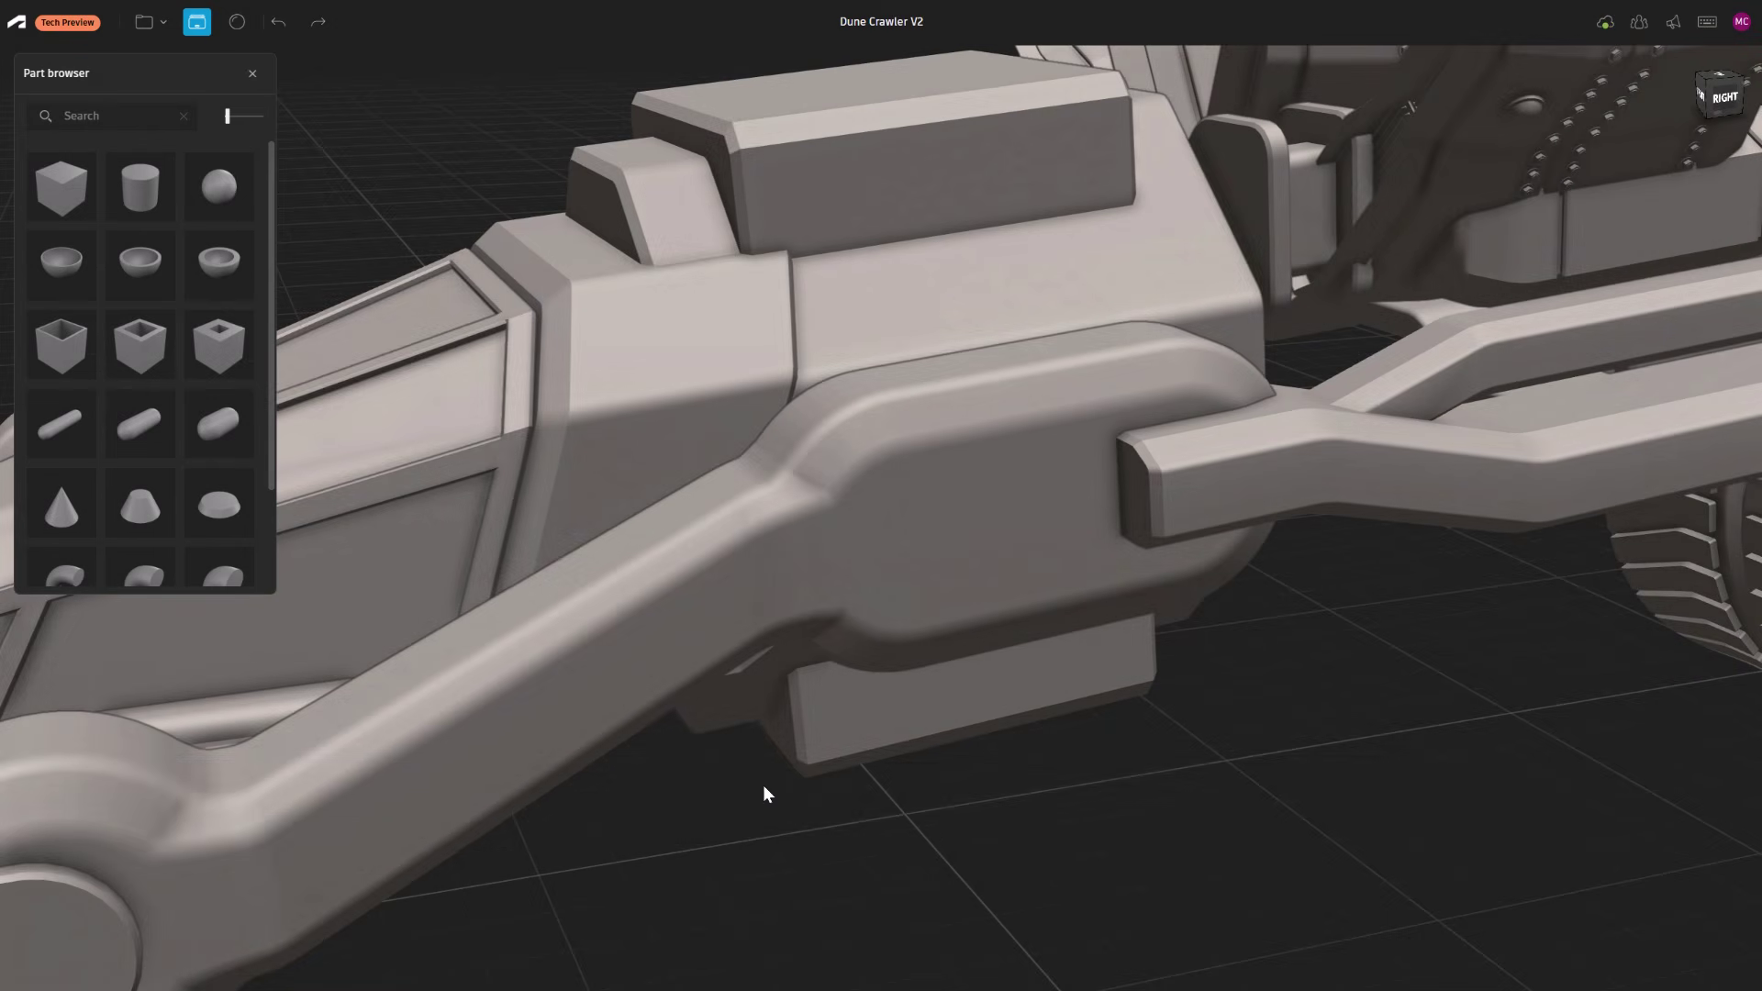
Place a rounded cube from the library on the wide side plate of the front arm and rotate it into alignment
scroll(139, 414, down, 4)
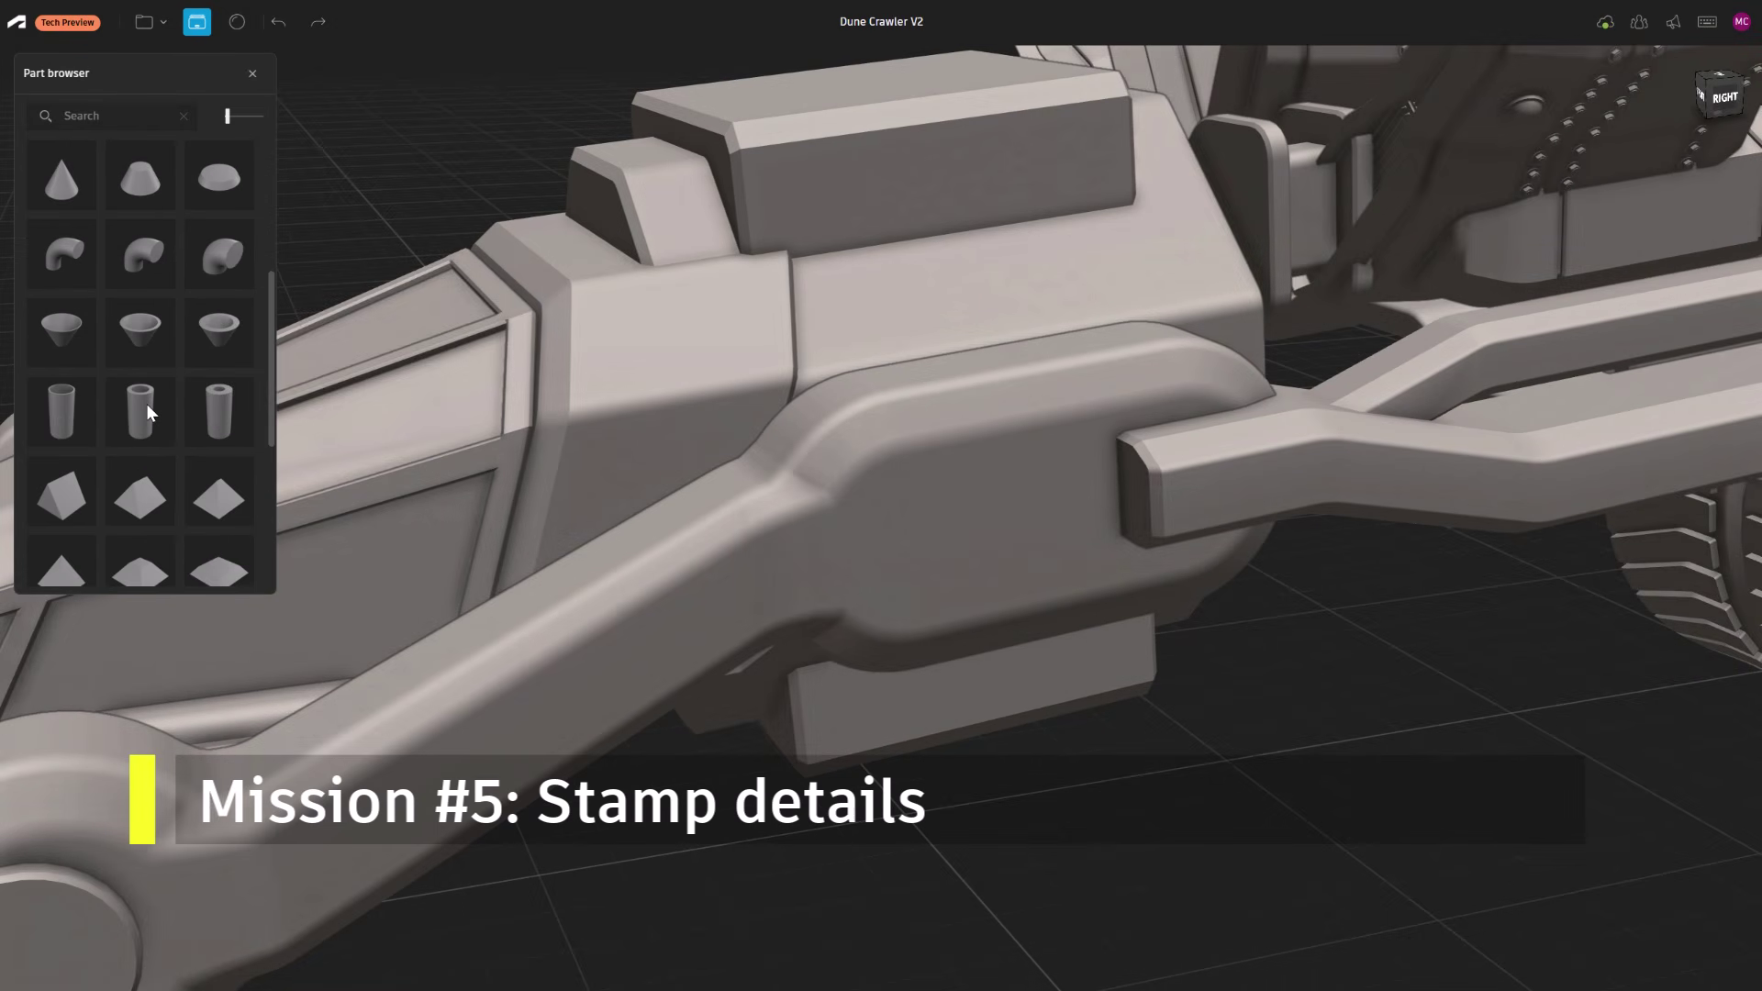
scroll(146, 407, down, 5)
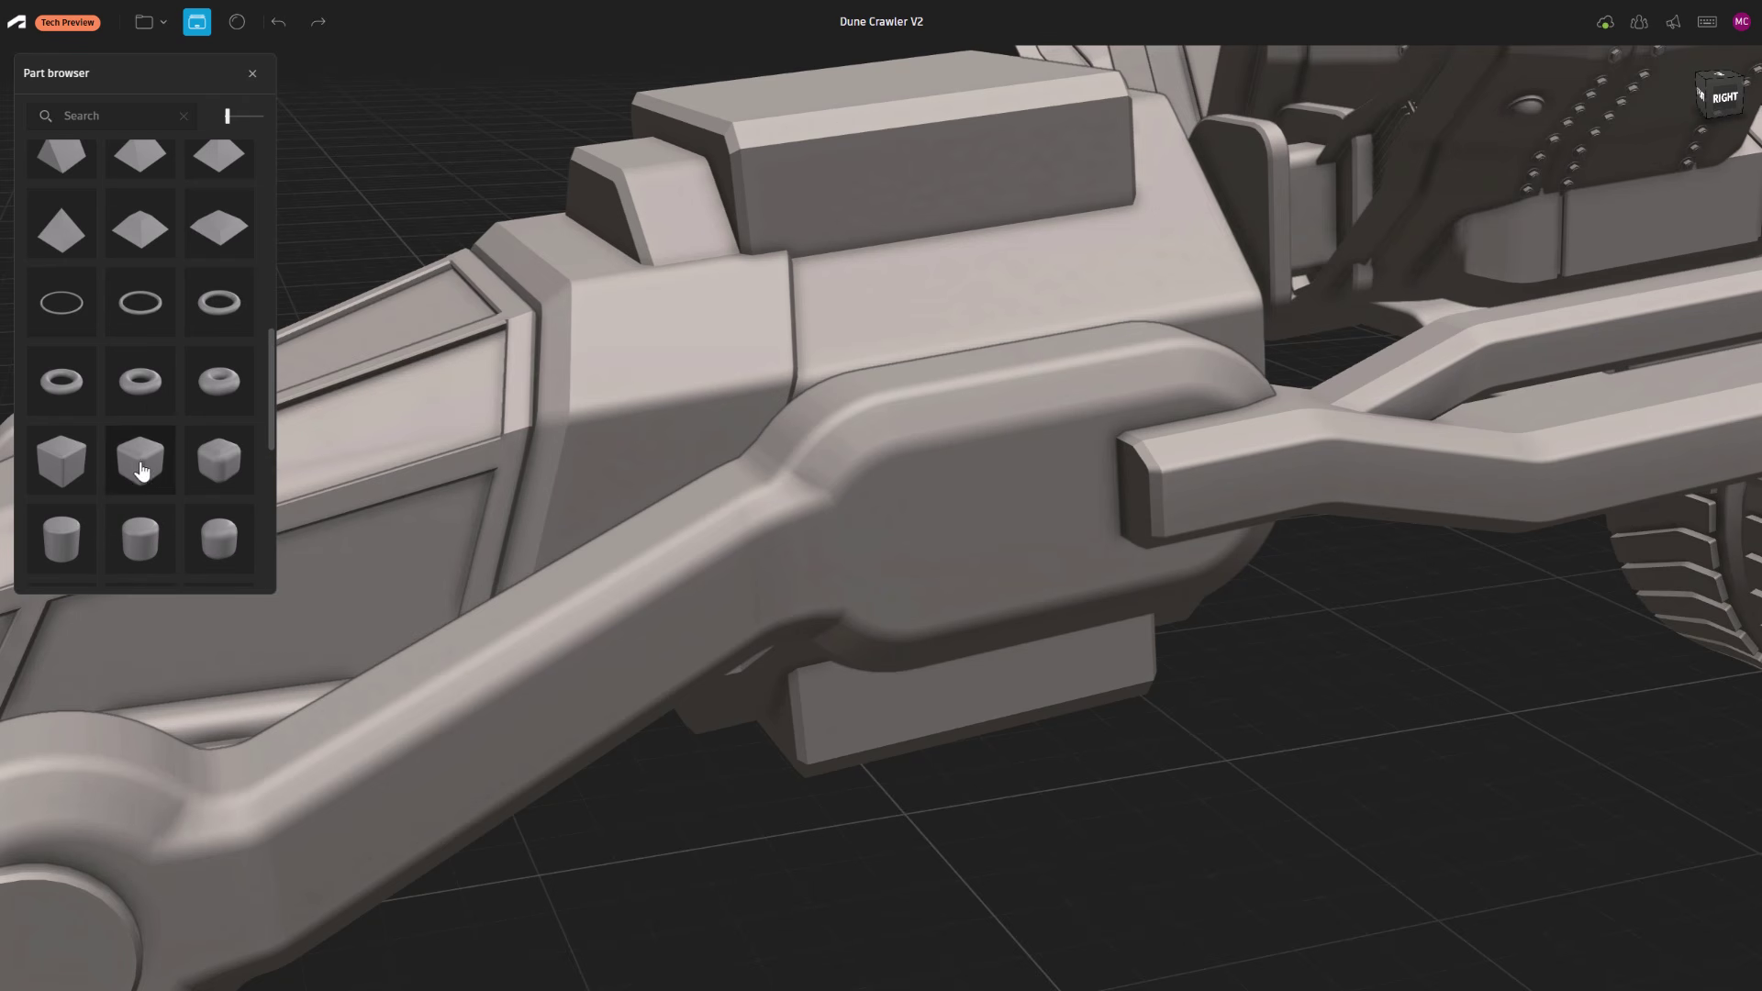
drag(147, 470, 1021, 650)
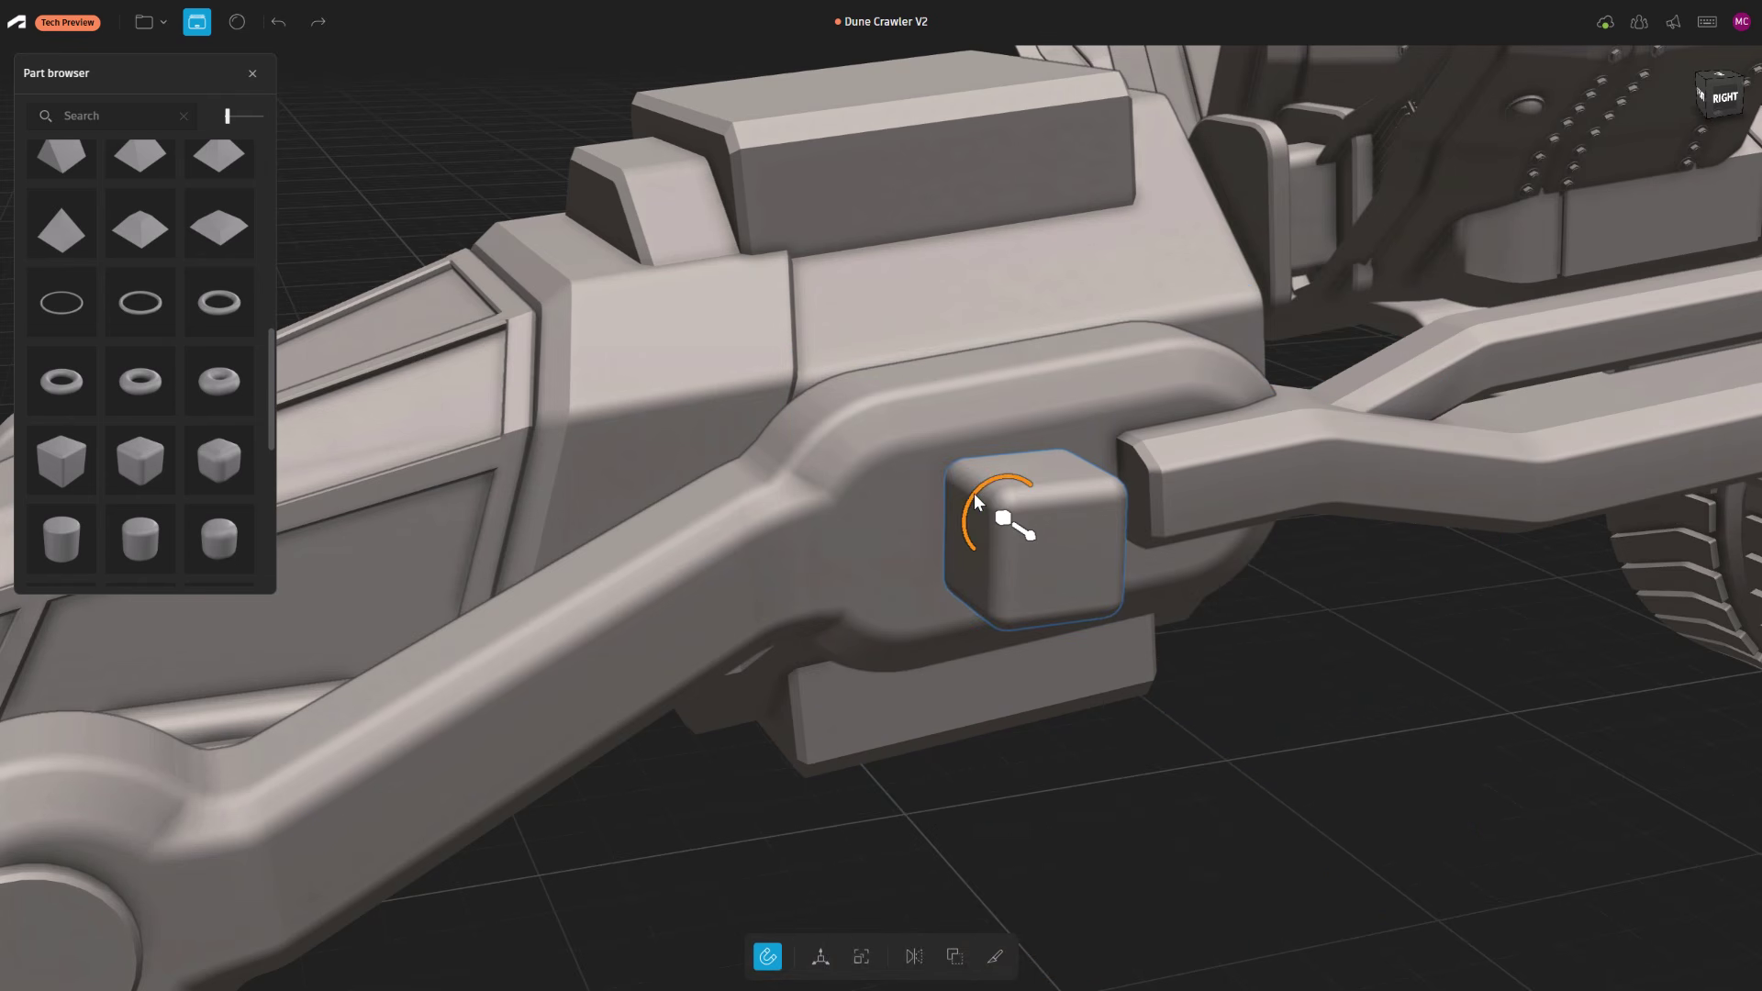
drag(973, 493, 952, 483)
middle_drag(1081, 578, 1160, 633)
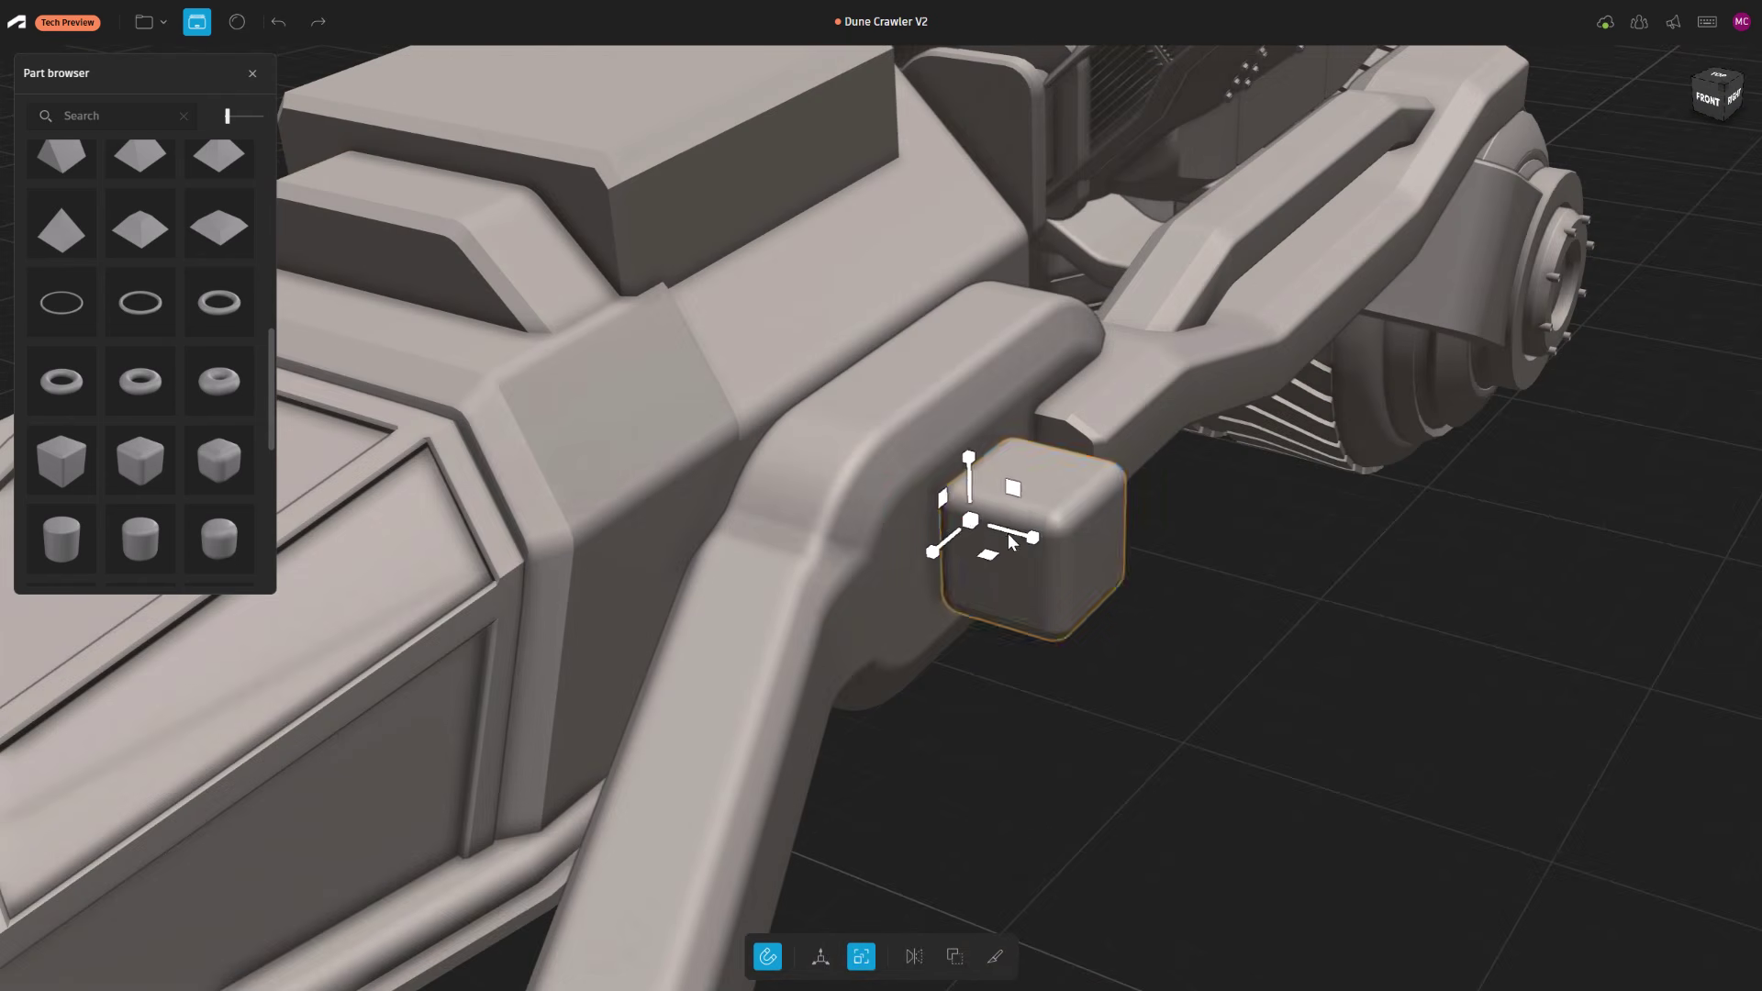
Flatten the rounded cube and stretch it lengthwise into a shallow block set into the arm's side plate
drag(1030, 535, 972, 526)
middle_drag(1101, 721, 1014, 670)
drag(915, 540, 823, 576)
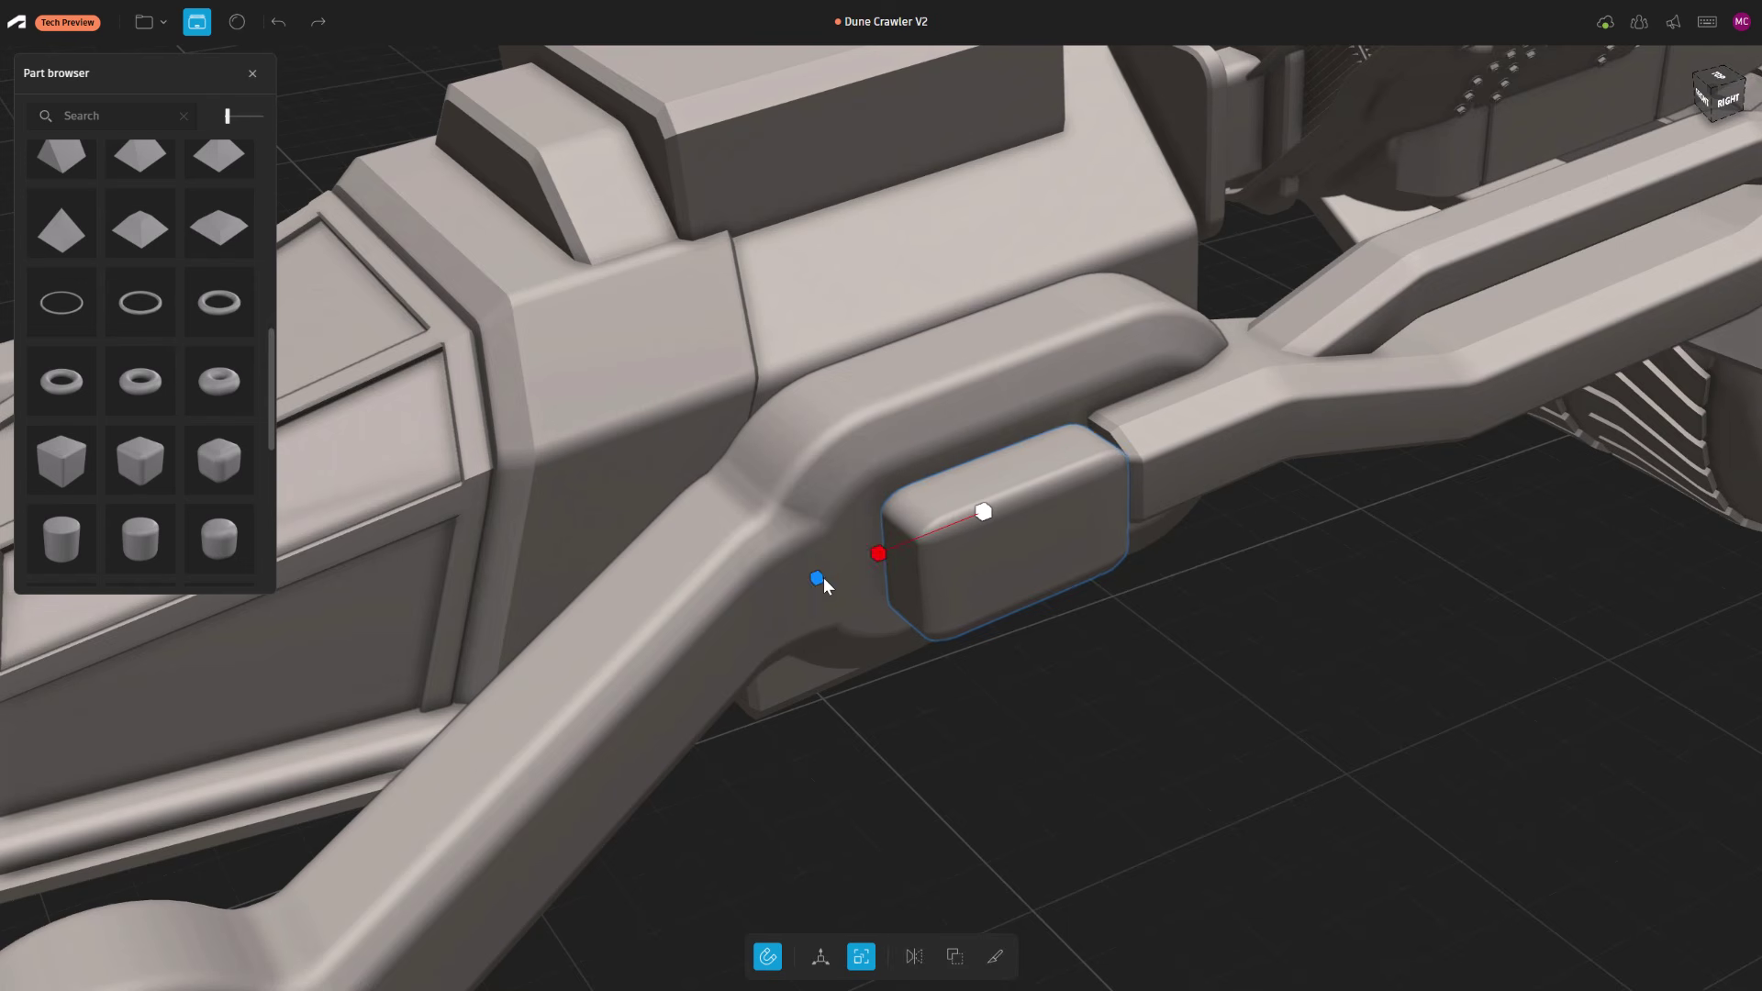
scroll(1264, 642, up, 4)
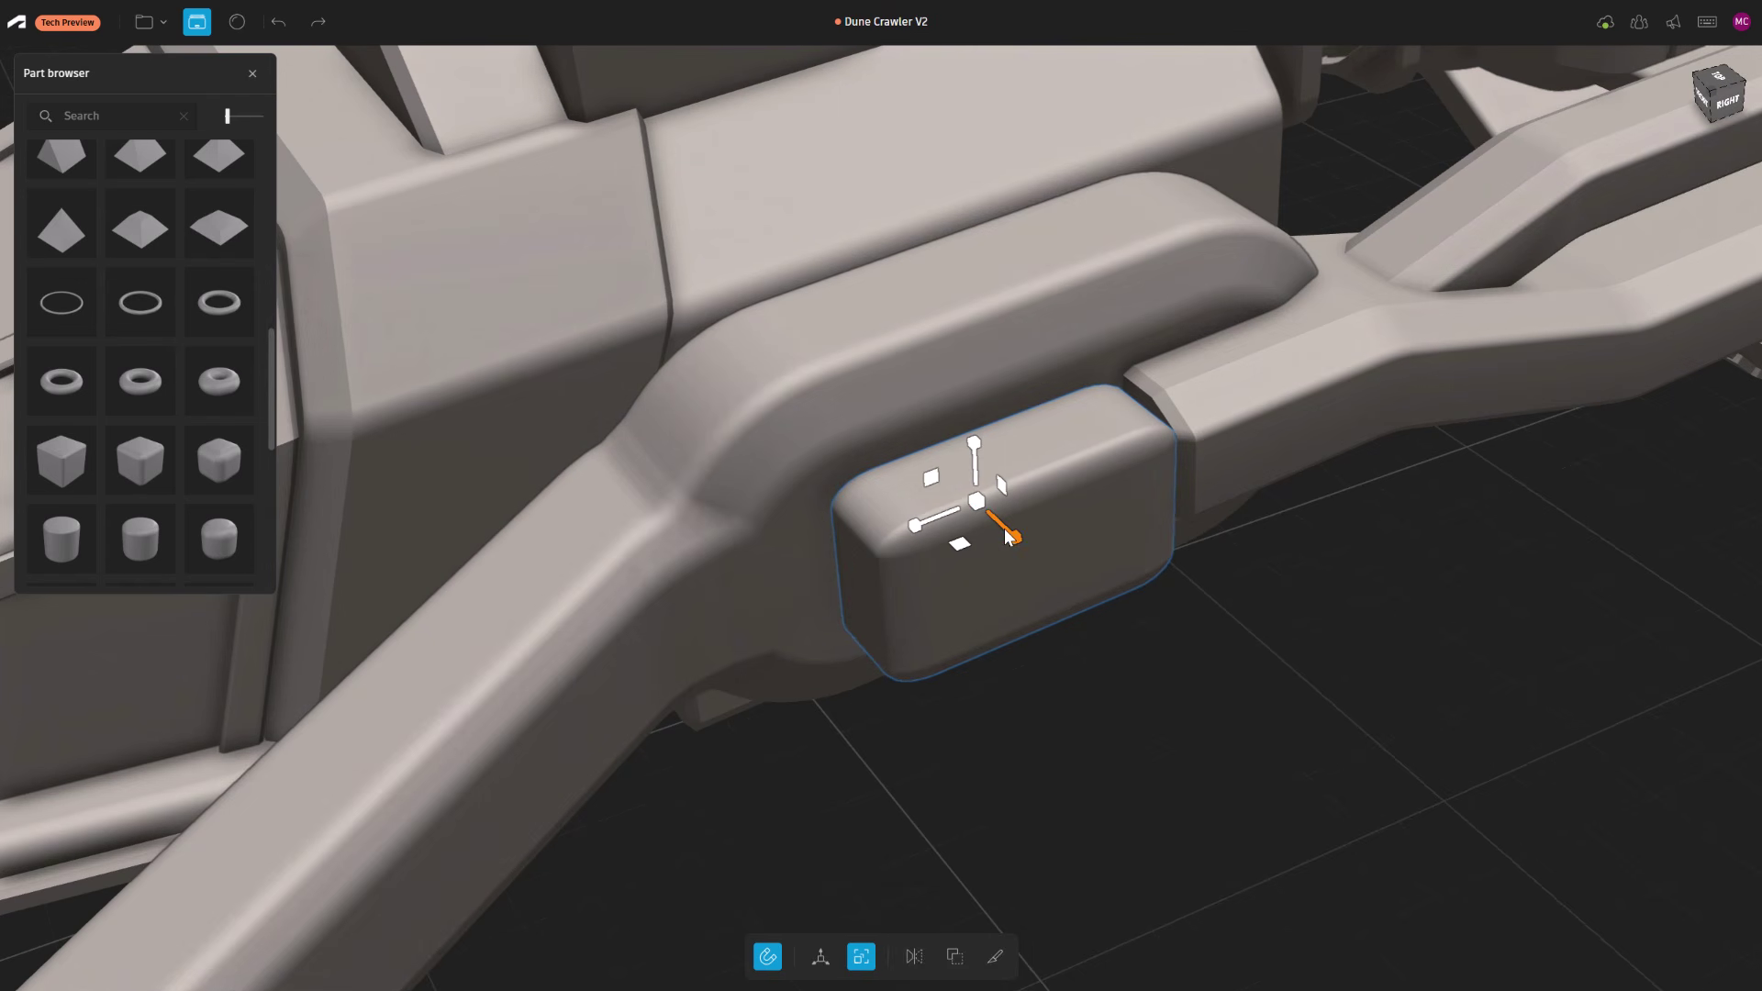
drag(1007, 535, 1156, 601)
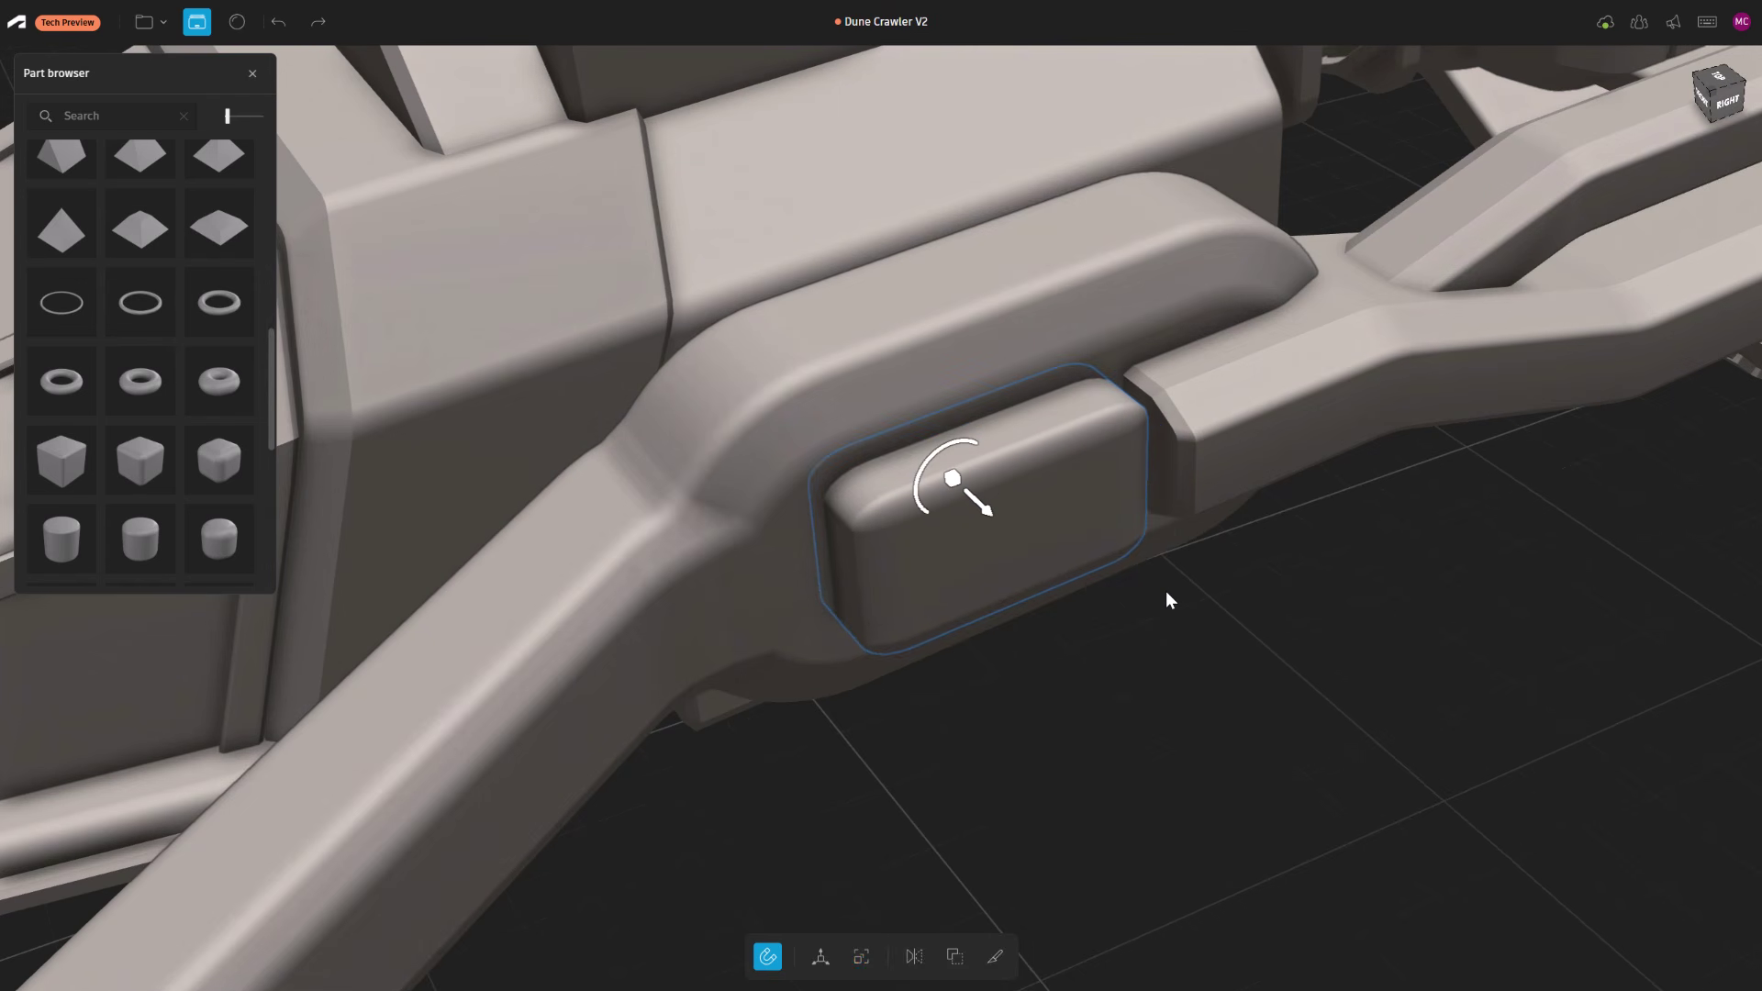
Subtract the block from the front arm only, adjusting its position to cut a rounded rectangular recess in the side plate
click(953, 959)
click(886, 393)
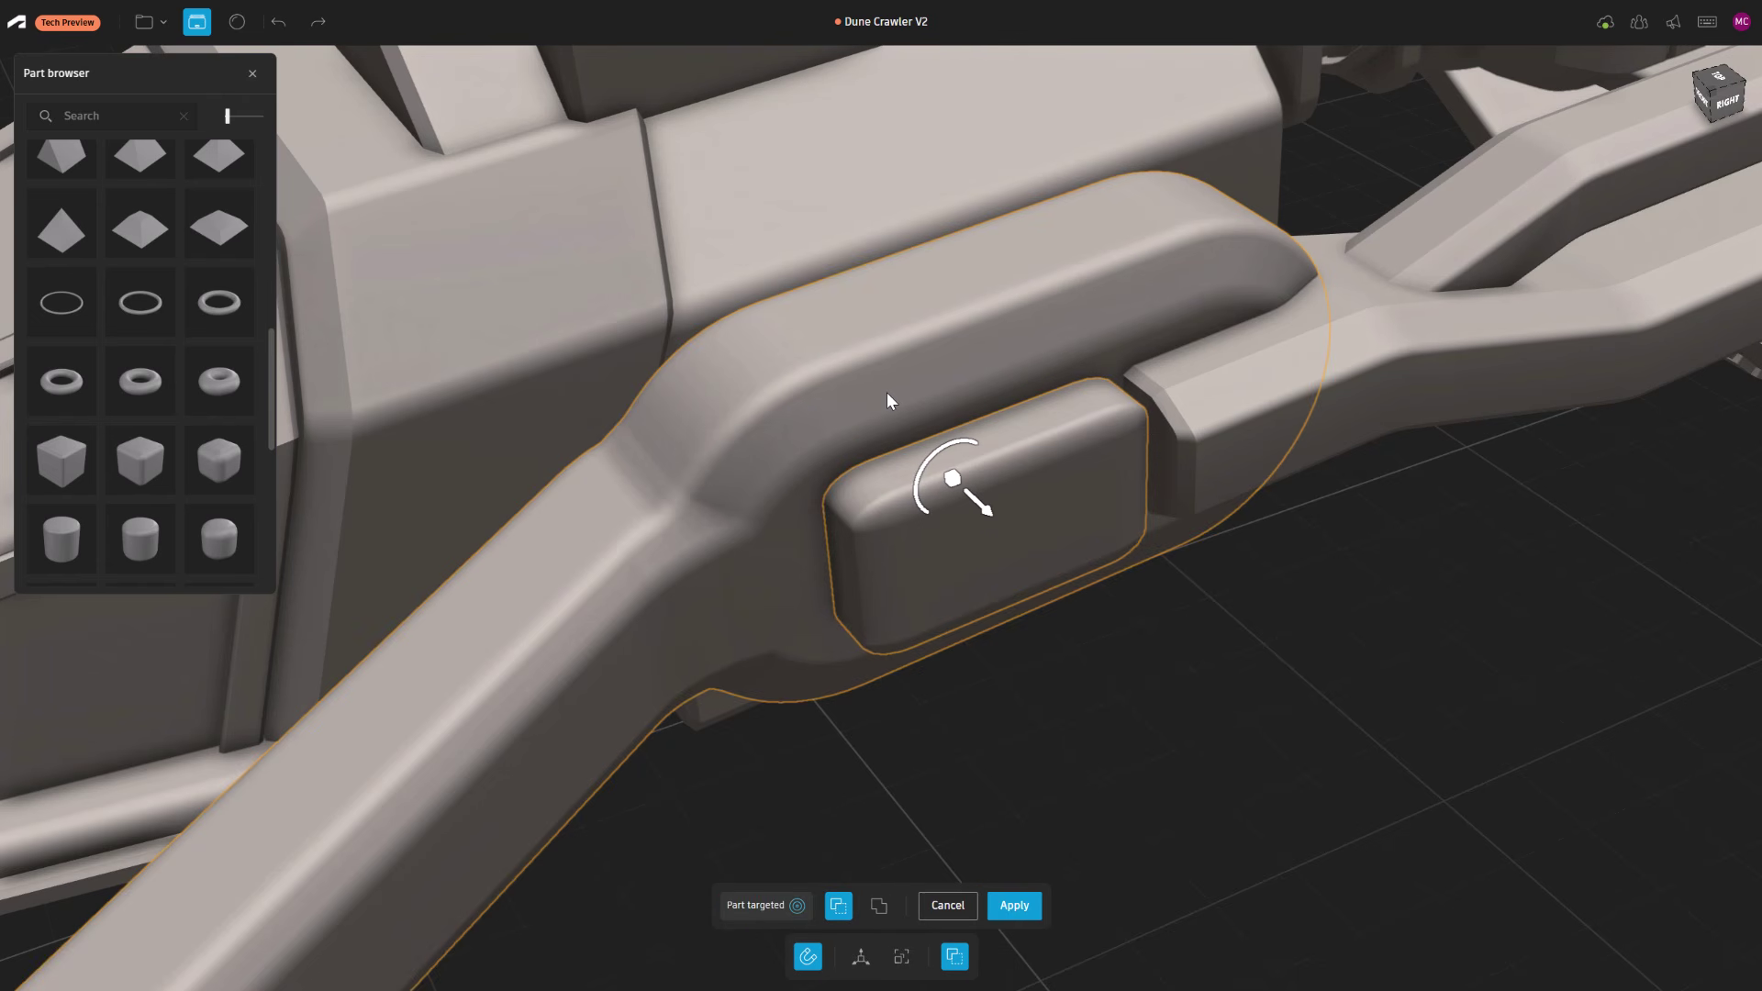
middle_drag(1094, 749, 1086, 687)
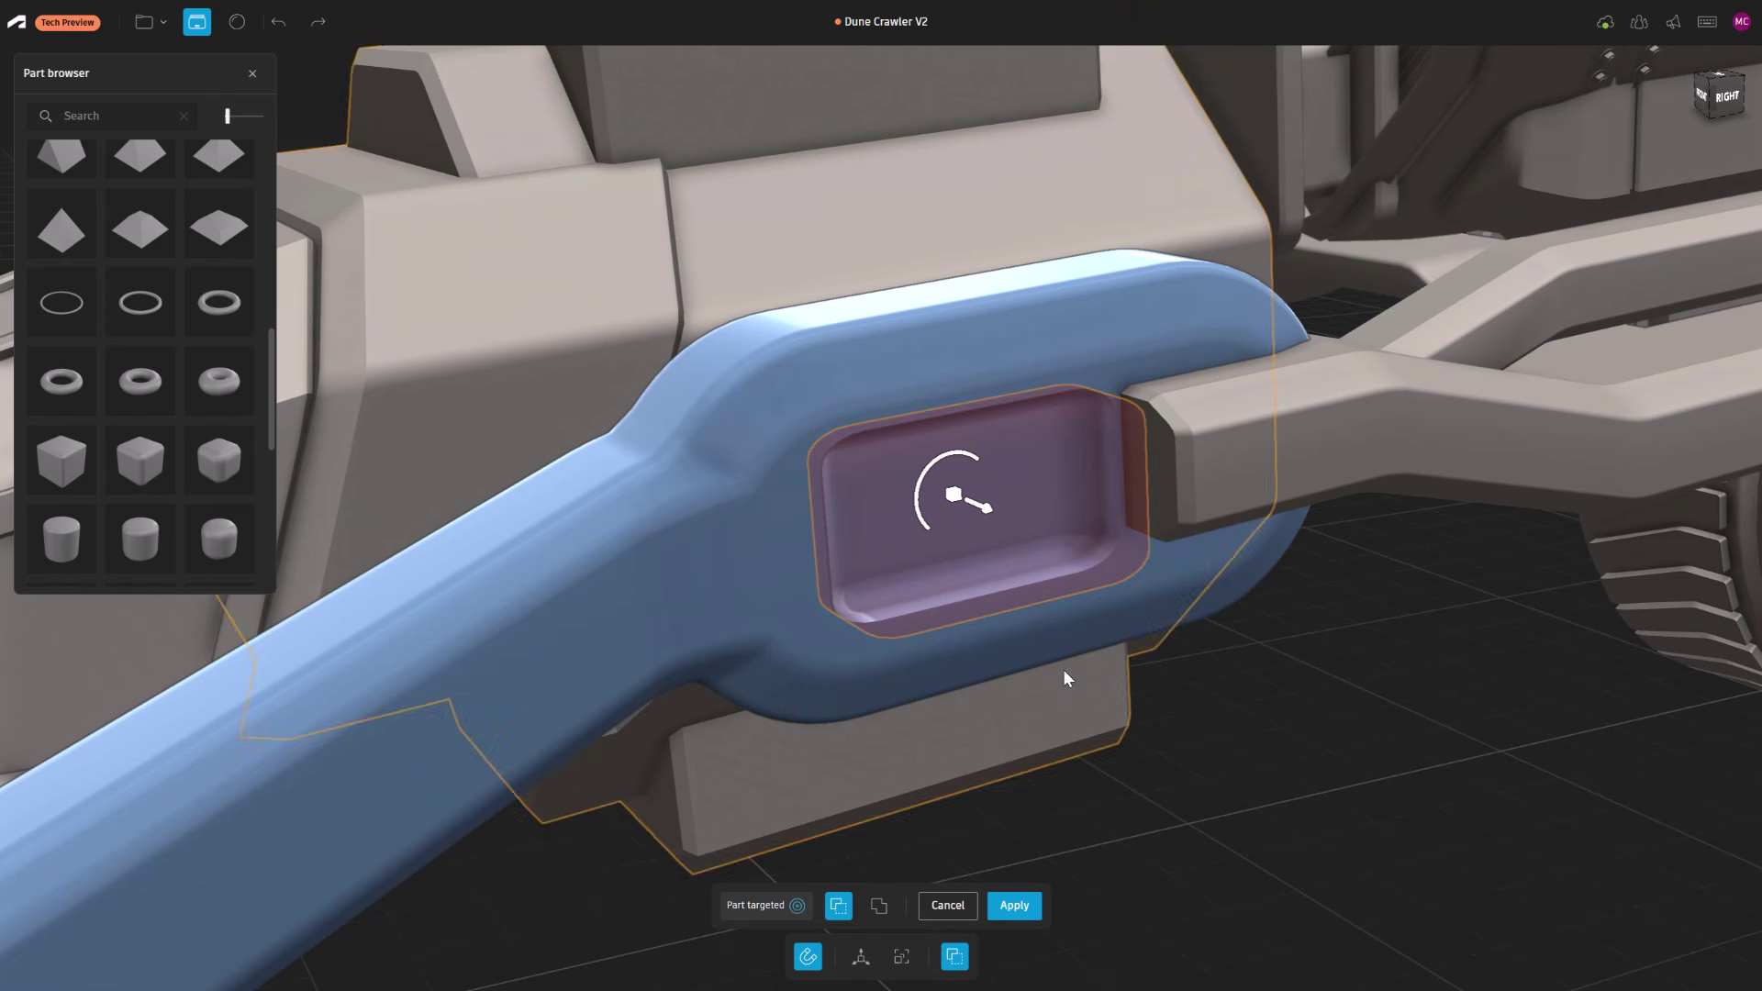
key(w)
drag(887, 511, 891, 511)
middle_drag(1158, 730, 1100, 664)
drag(956, 460, 960, 441)
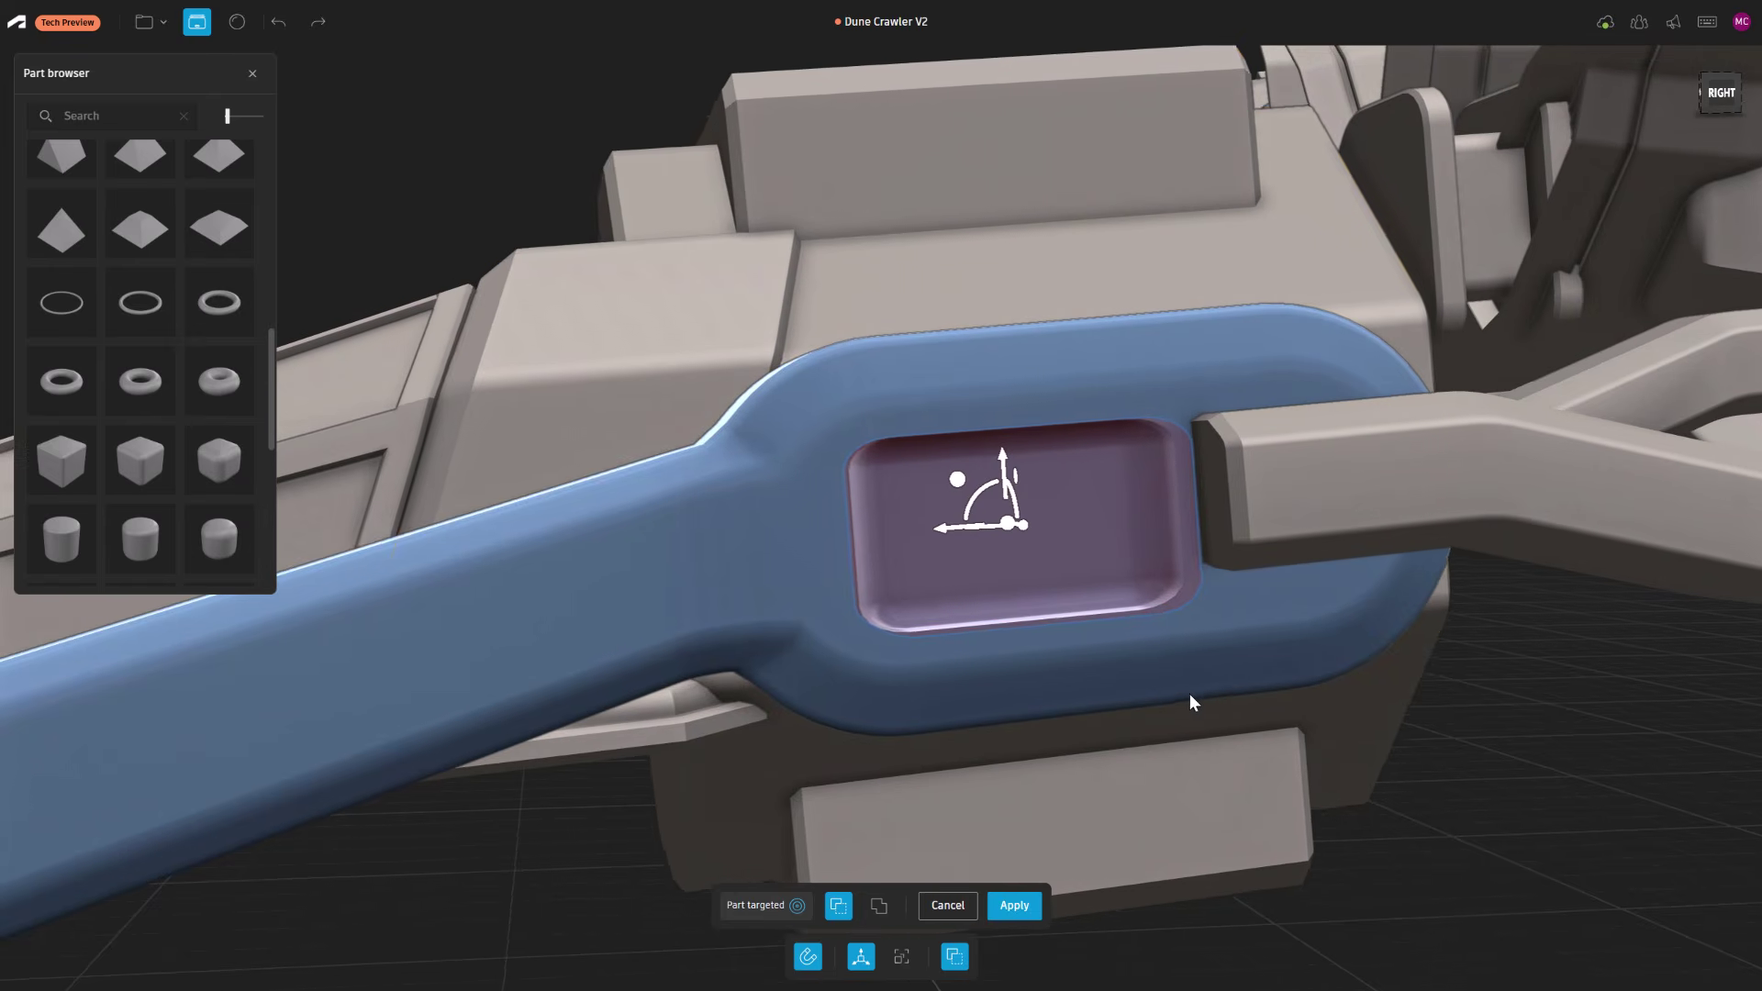
click(1016, 906)
middle_drag(1172, 700, 1247, 746)
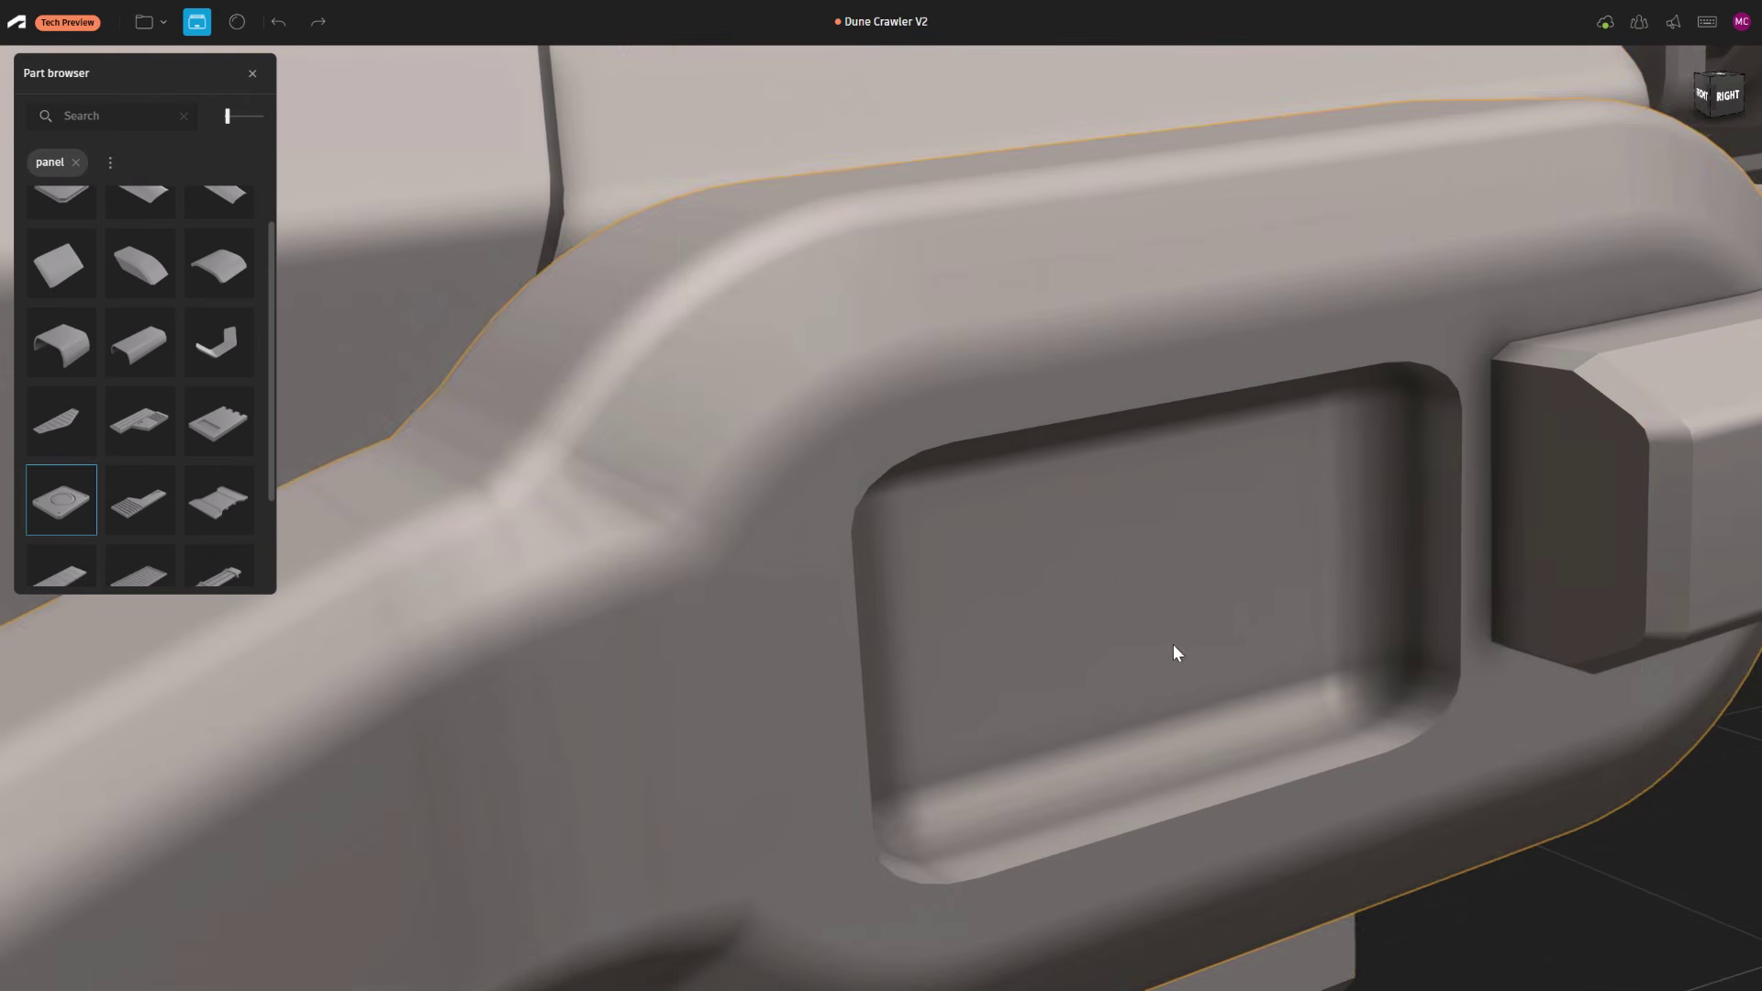
Place the square panel with a circular ring inside the front arm's recess and scale it down to fit within the floor
click(1143, 595)
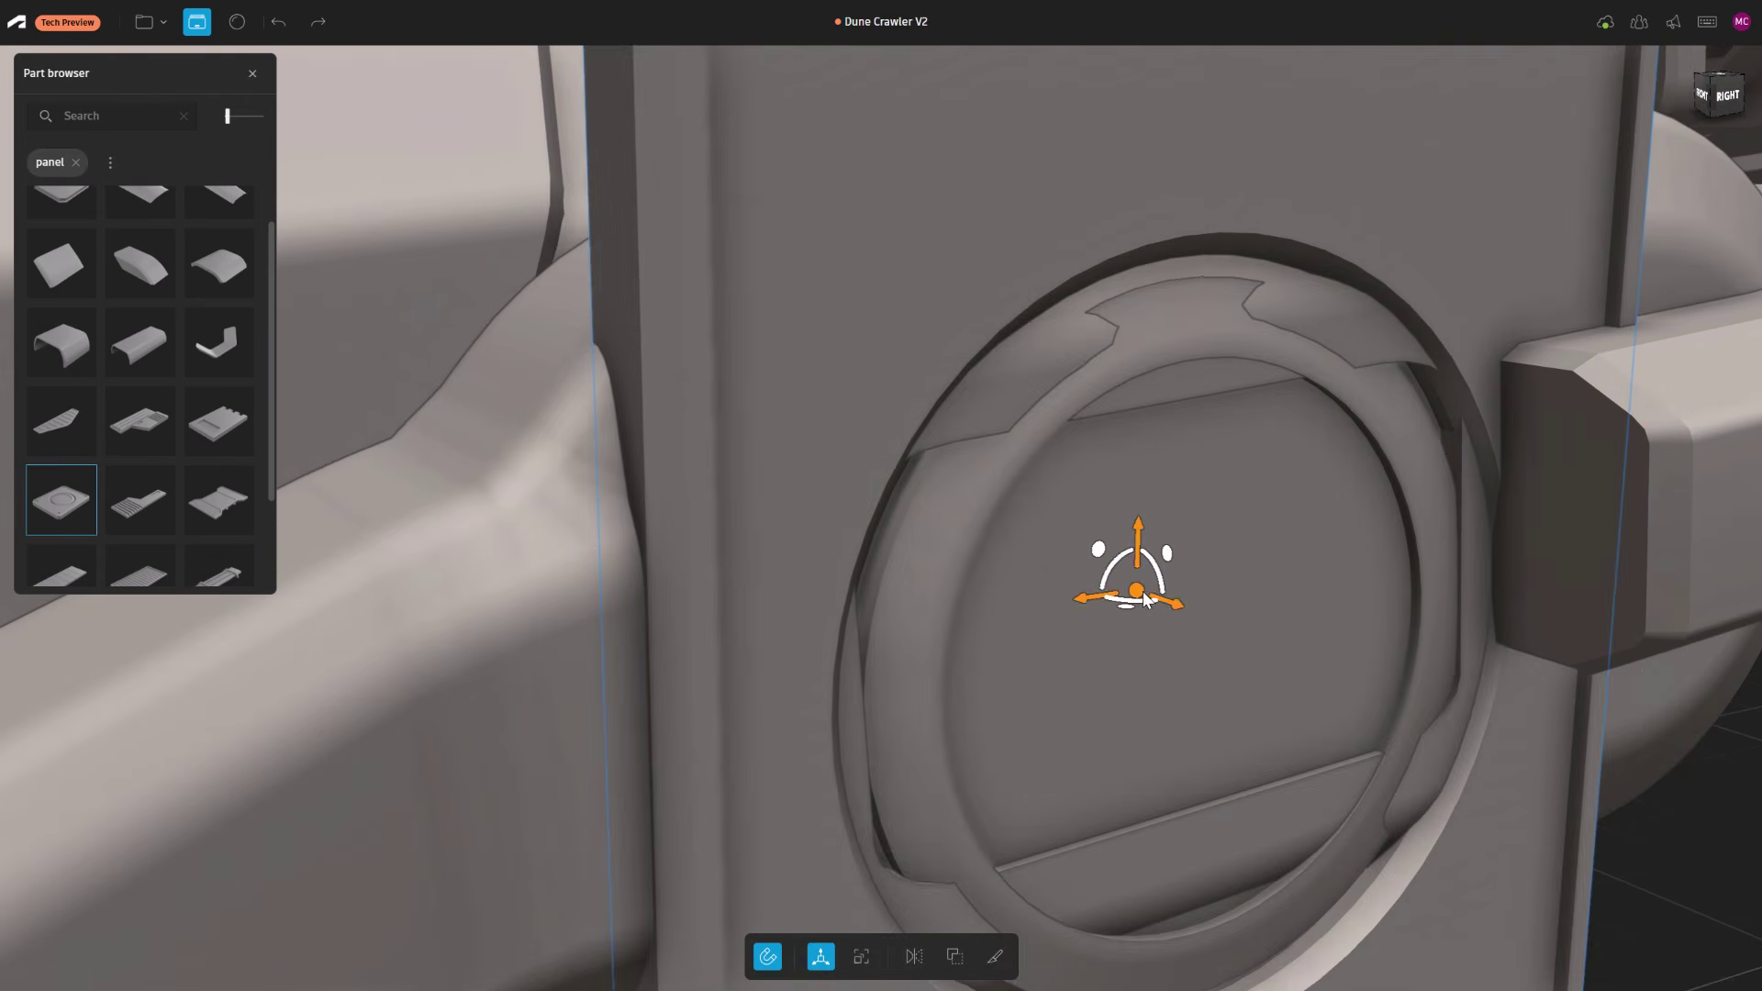
drag(1121, 554, 1163, 731)
click(861, 956)
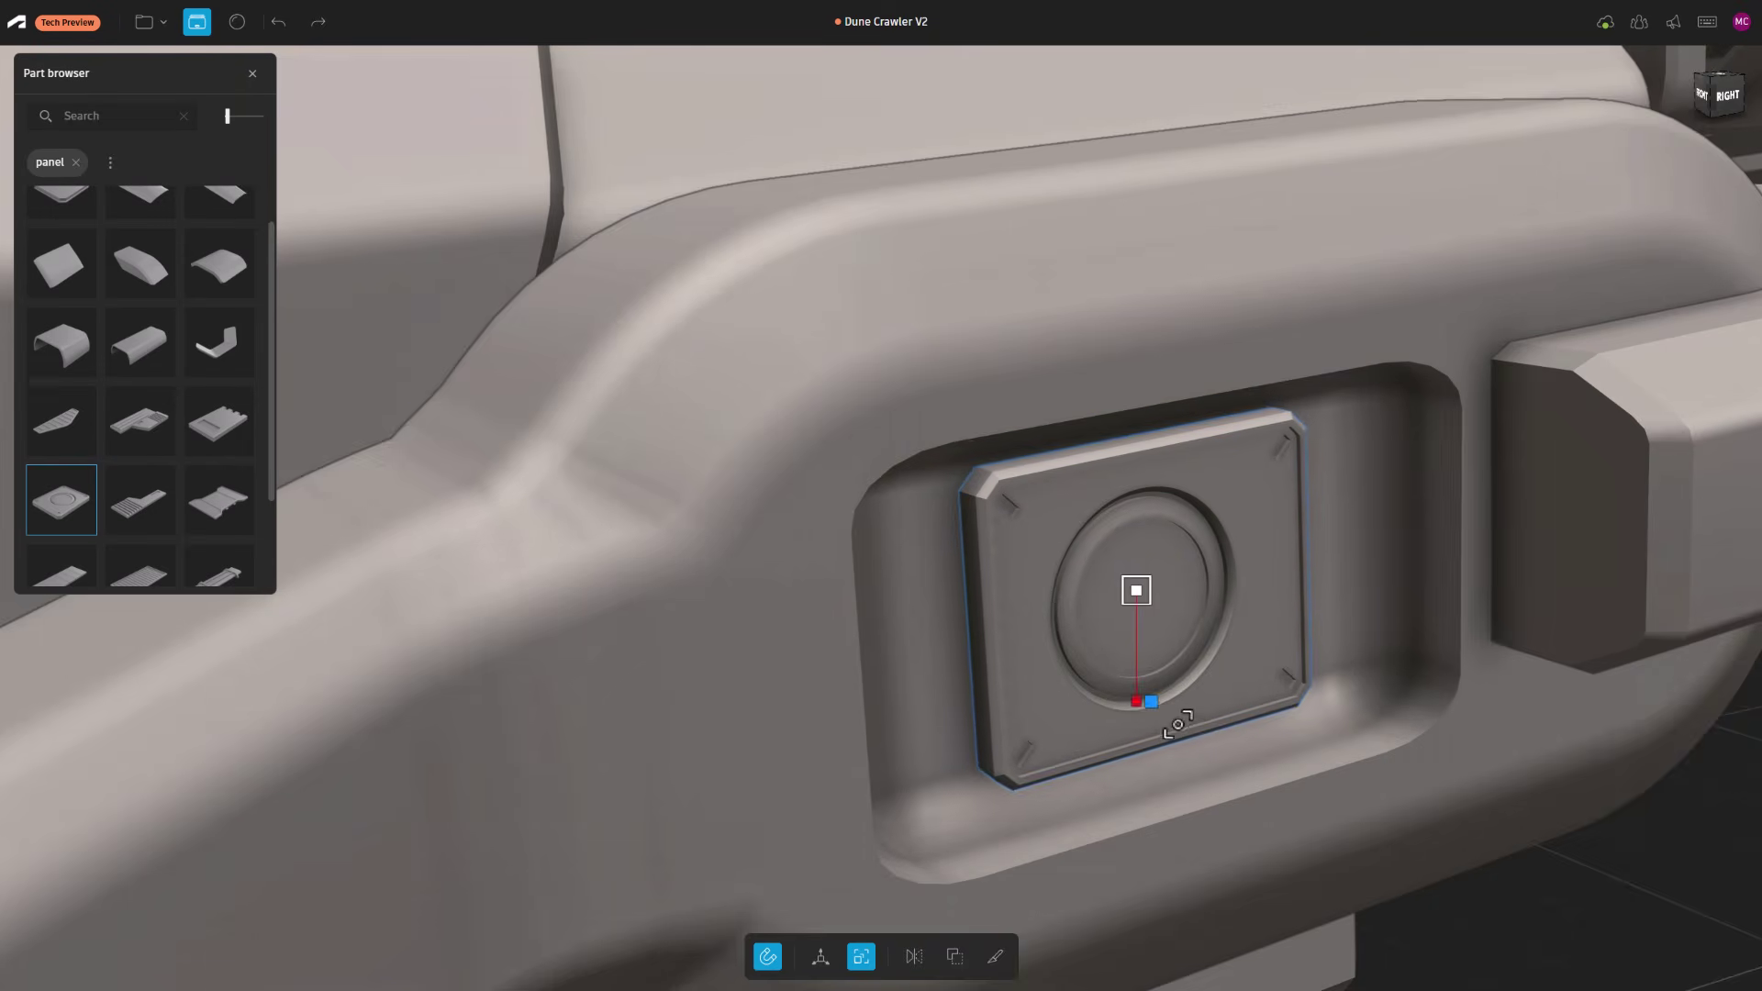
middle_drag(1164, 731, 1084, 680)
click(820, 956)
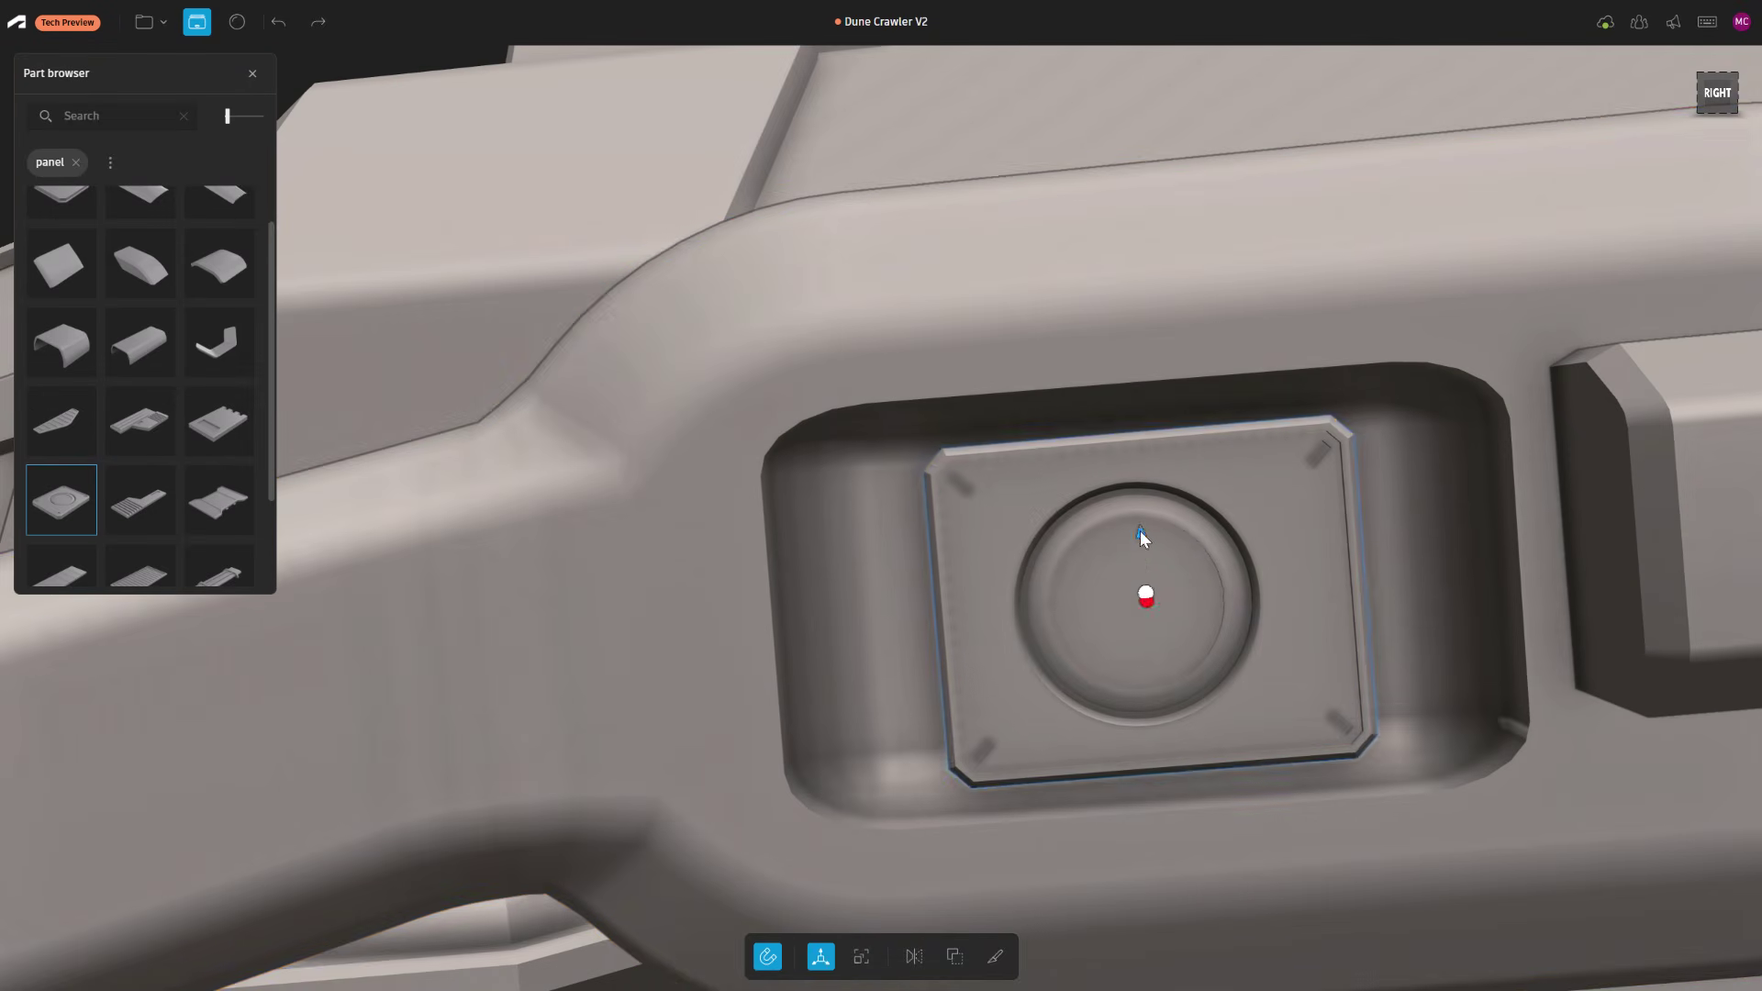
middle_drag(1139, 530, 1308, 714)
Subtract the ring panel from the front arm only, adjusting its angle and depth to stamp the detail into the recess floor
click(954, 956)
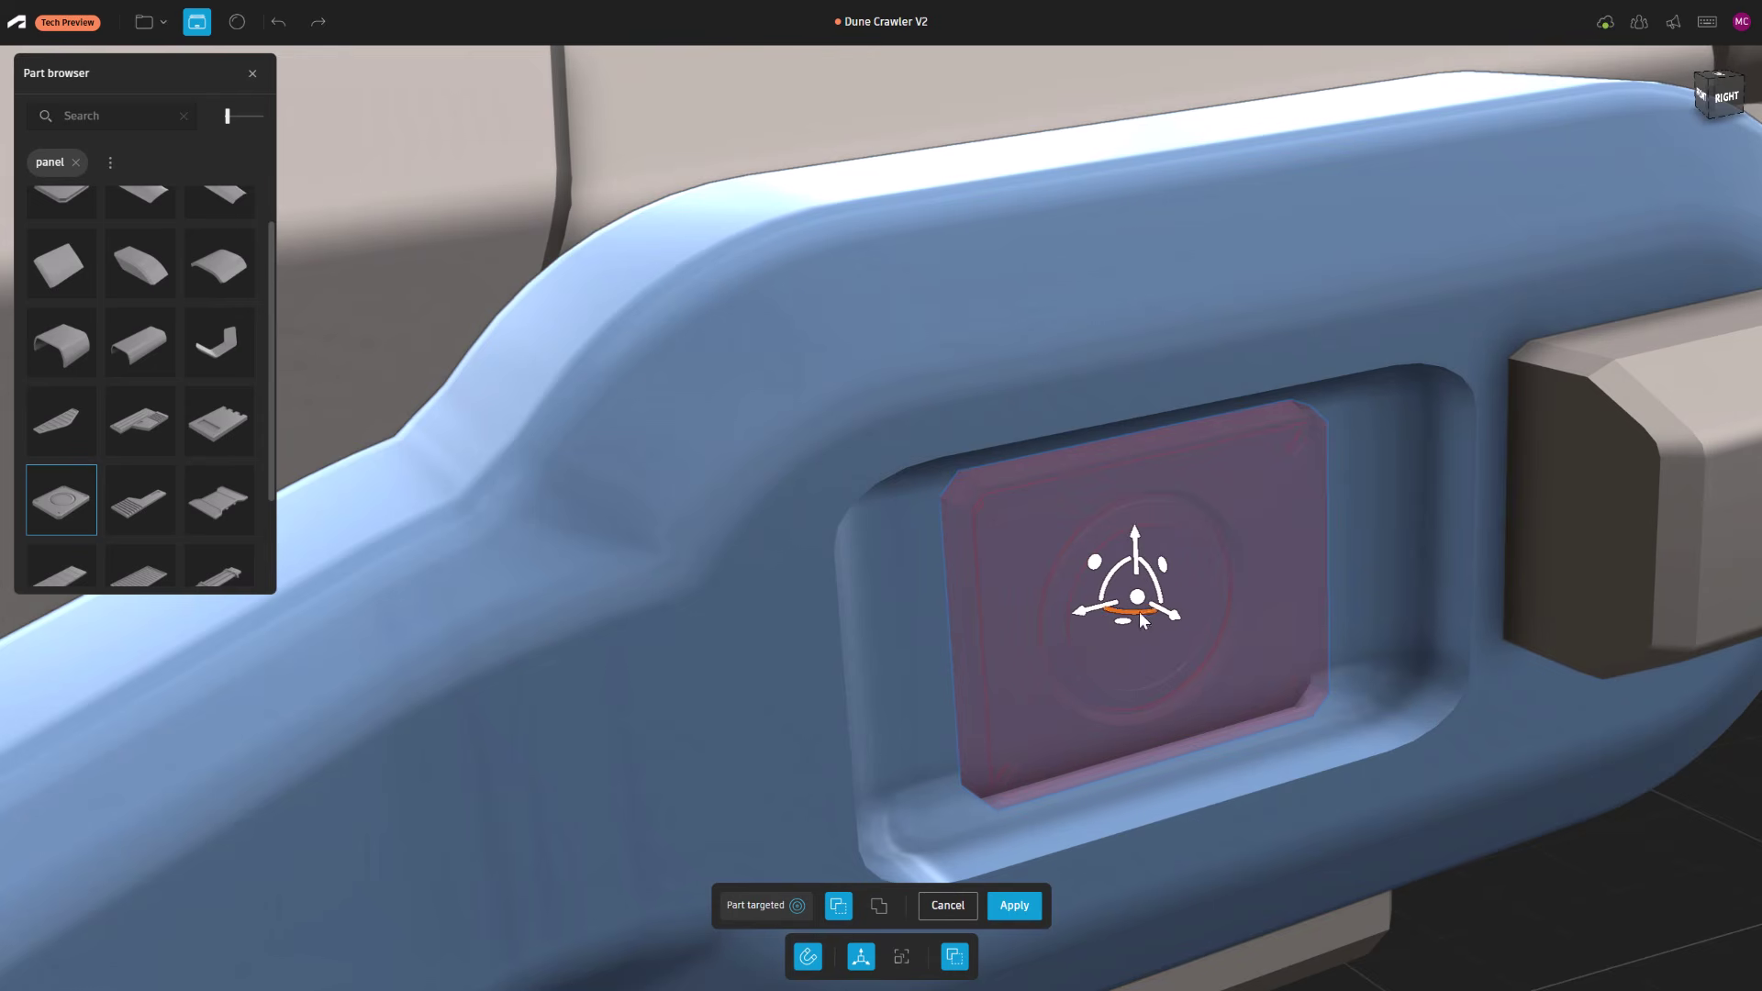
drag(1140, 613, 1123, 588)
middle_drag(1123, 589, 1204, 637)
scroll(1204, 633, up, 3)
drag(1206, 598, 1231, 602)
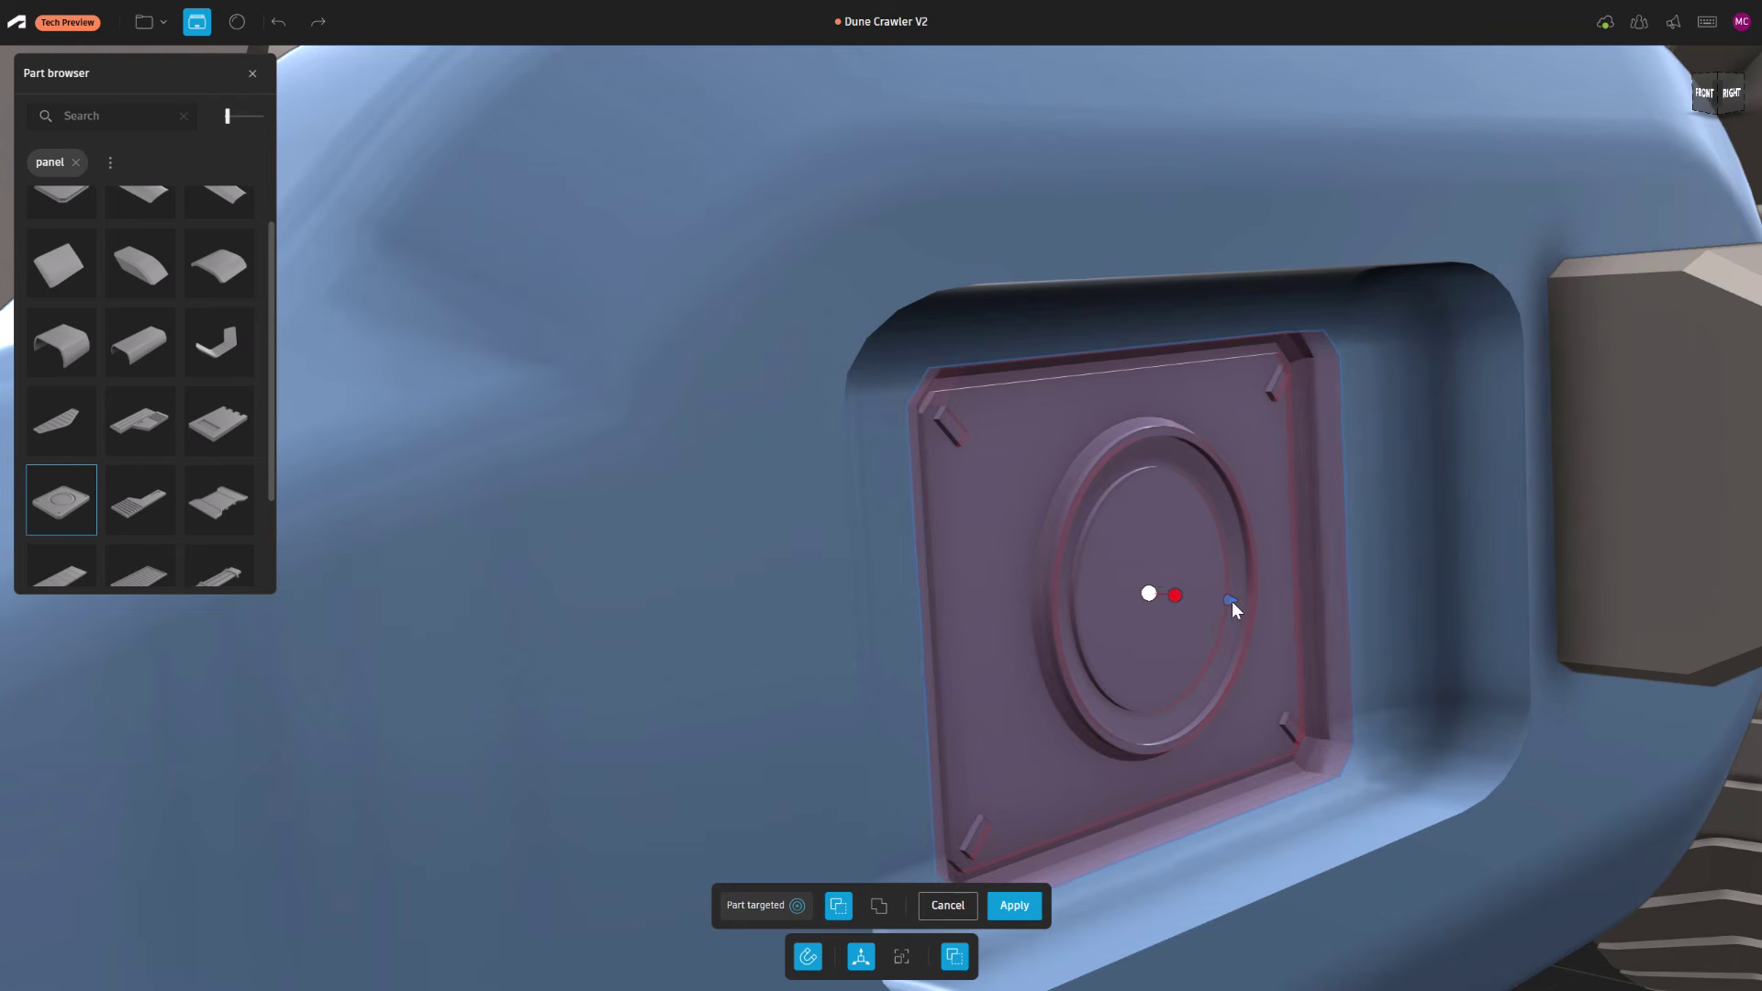
click(1014, 904)
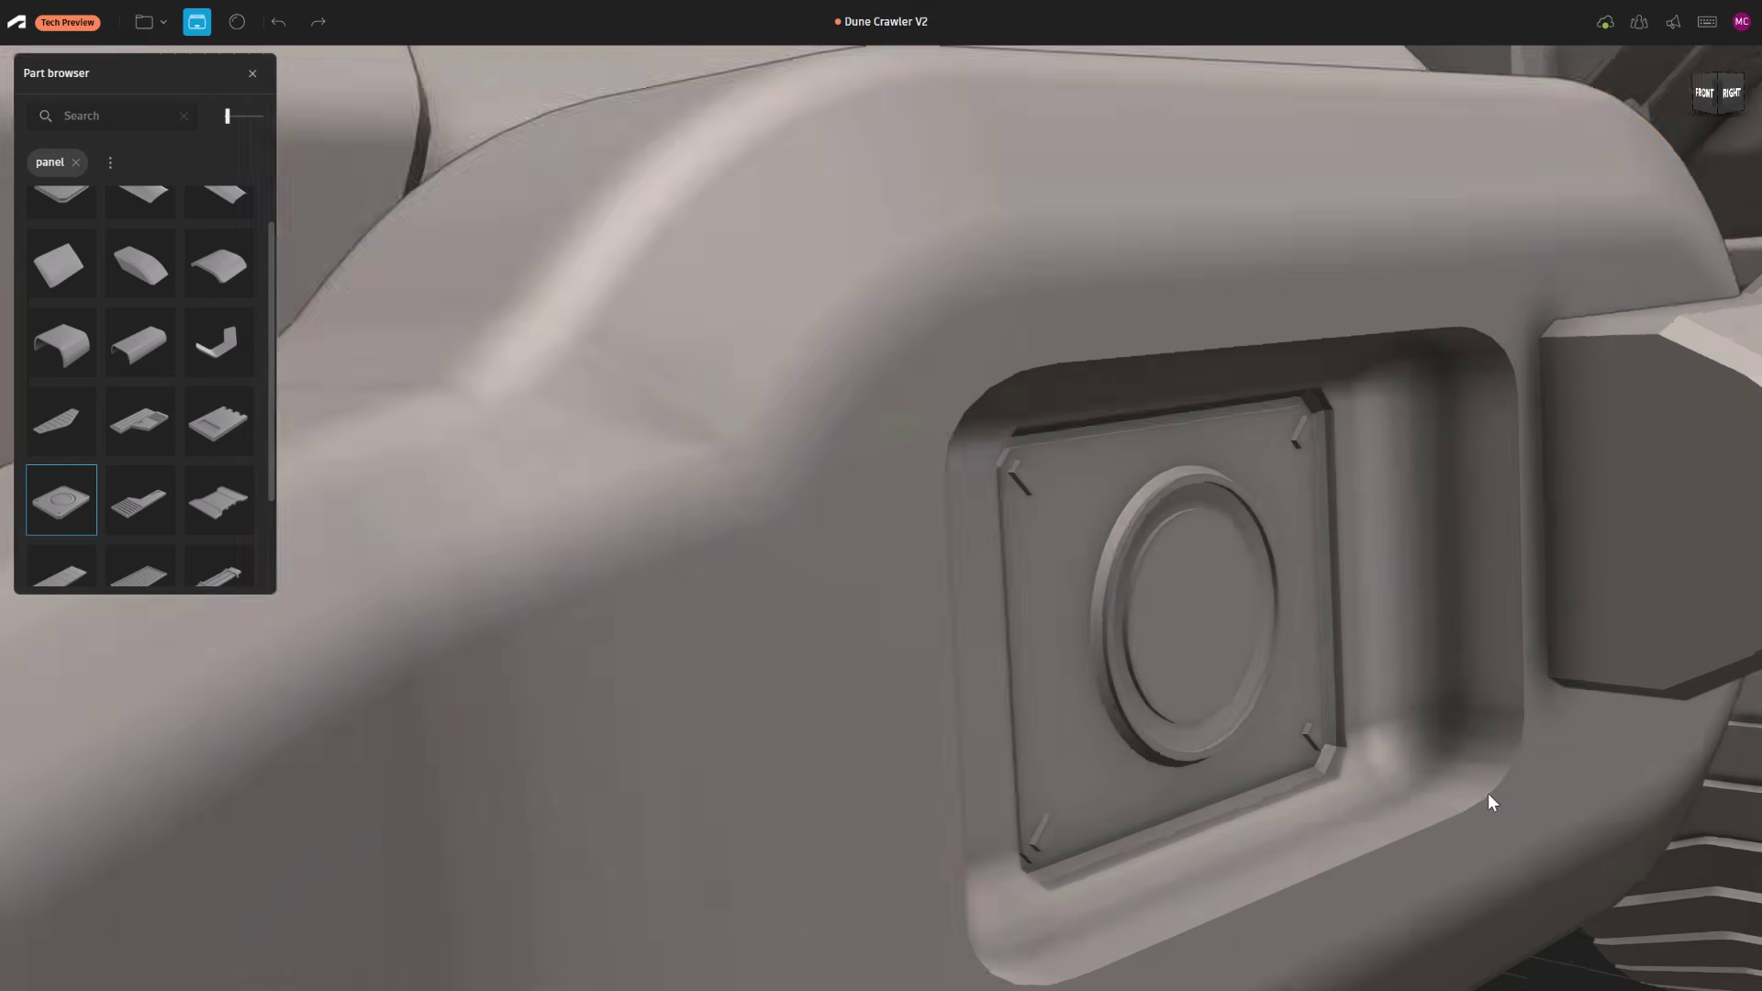
Examine the stamped recess up close and the whole vehicle from several angles
scroll(1486, 771, down, 3)
middle_drag(1483, 735, 1342, 784)
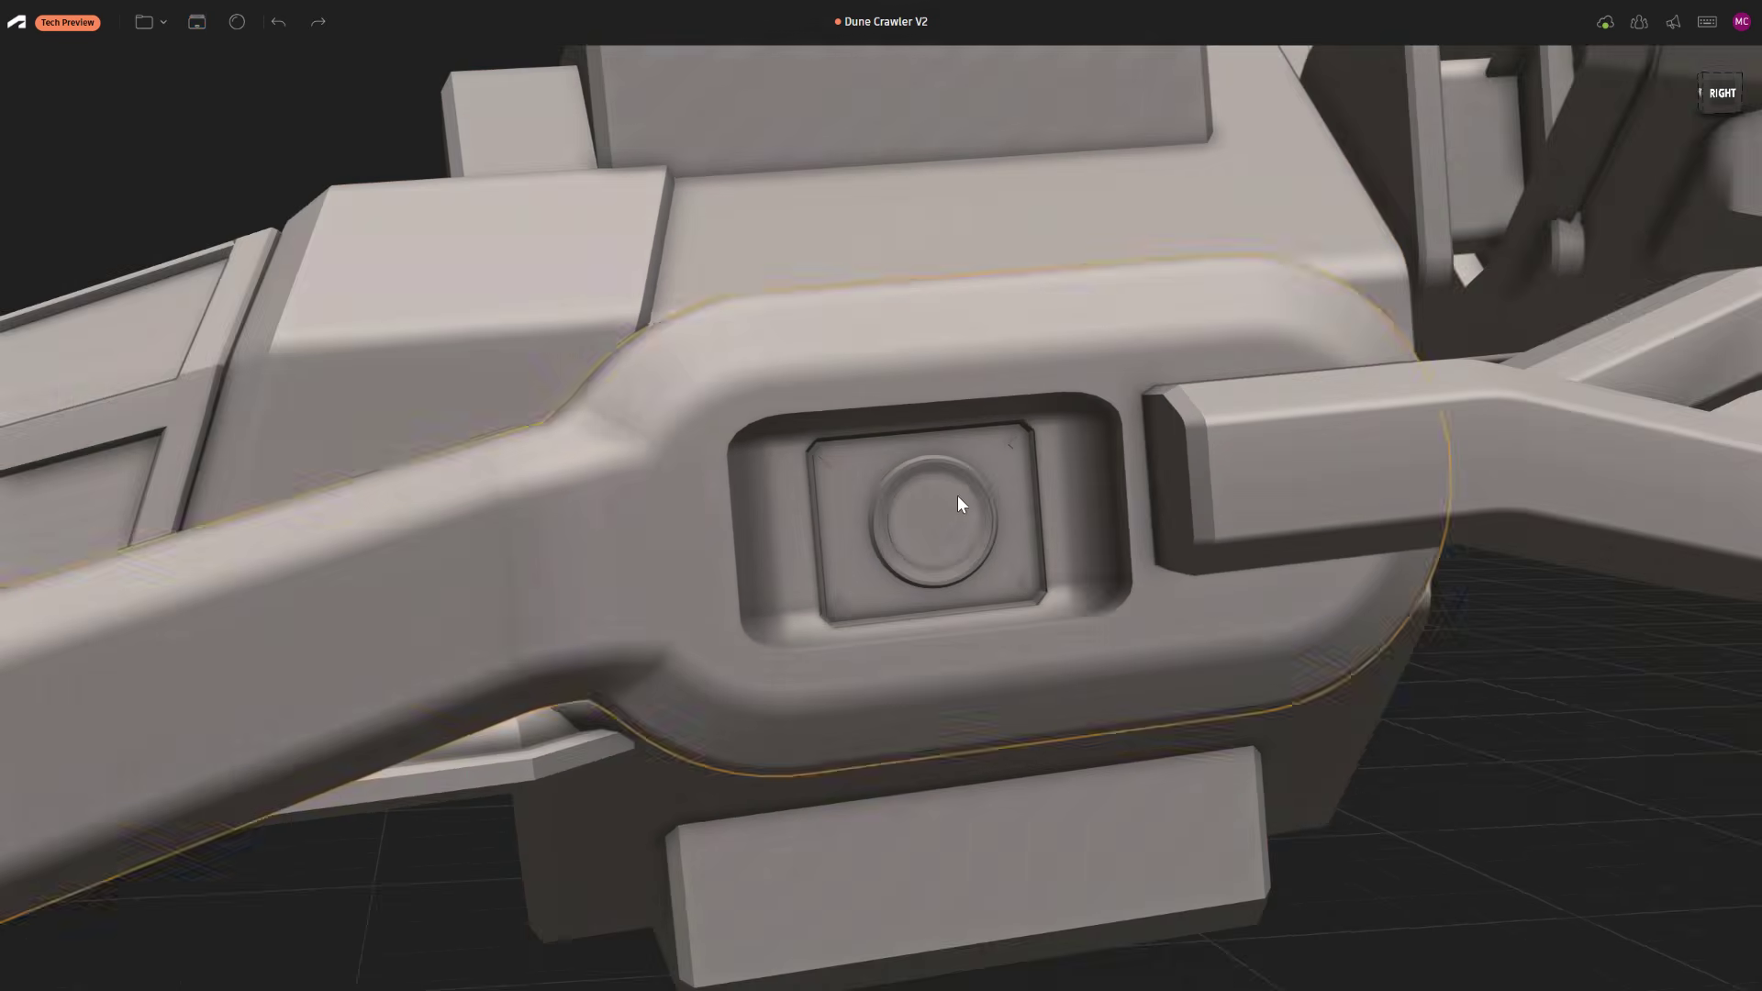
scroll(956, 494, down, 10)
scroll(943, 504, up, 2)
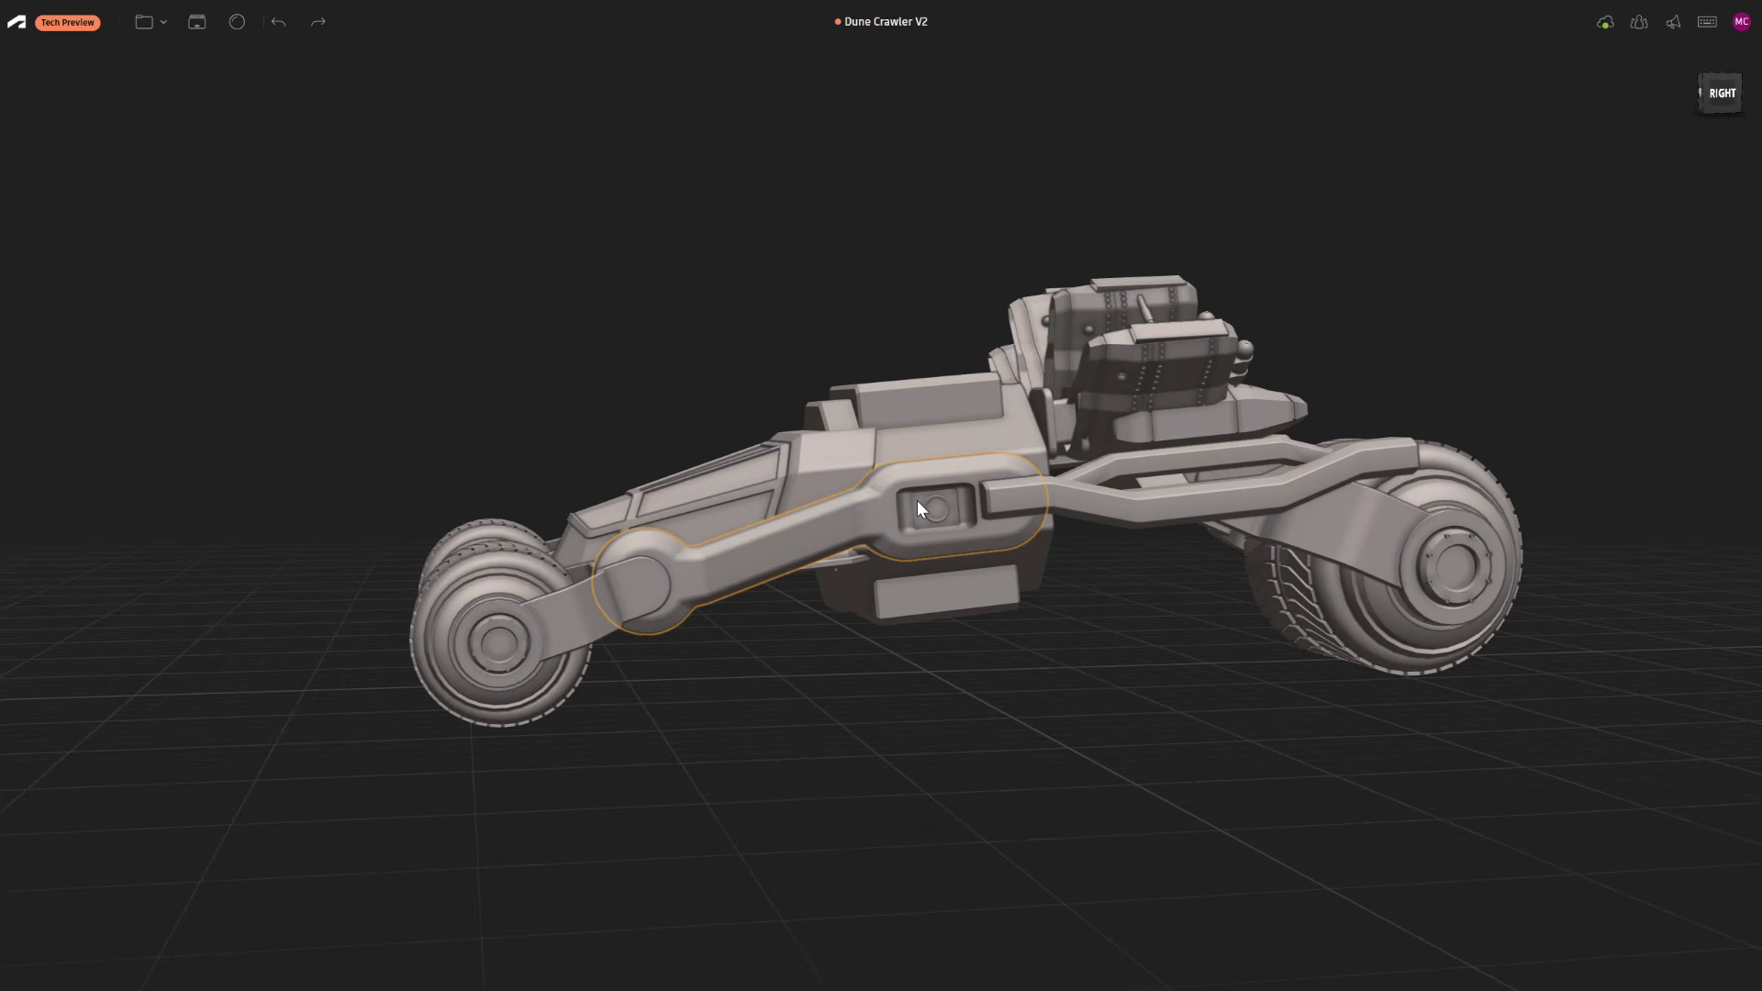
middle_drag(851, 468, 1716, 560)
middle_drag(1578, 486, 994, 505)
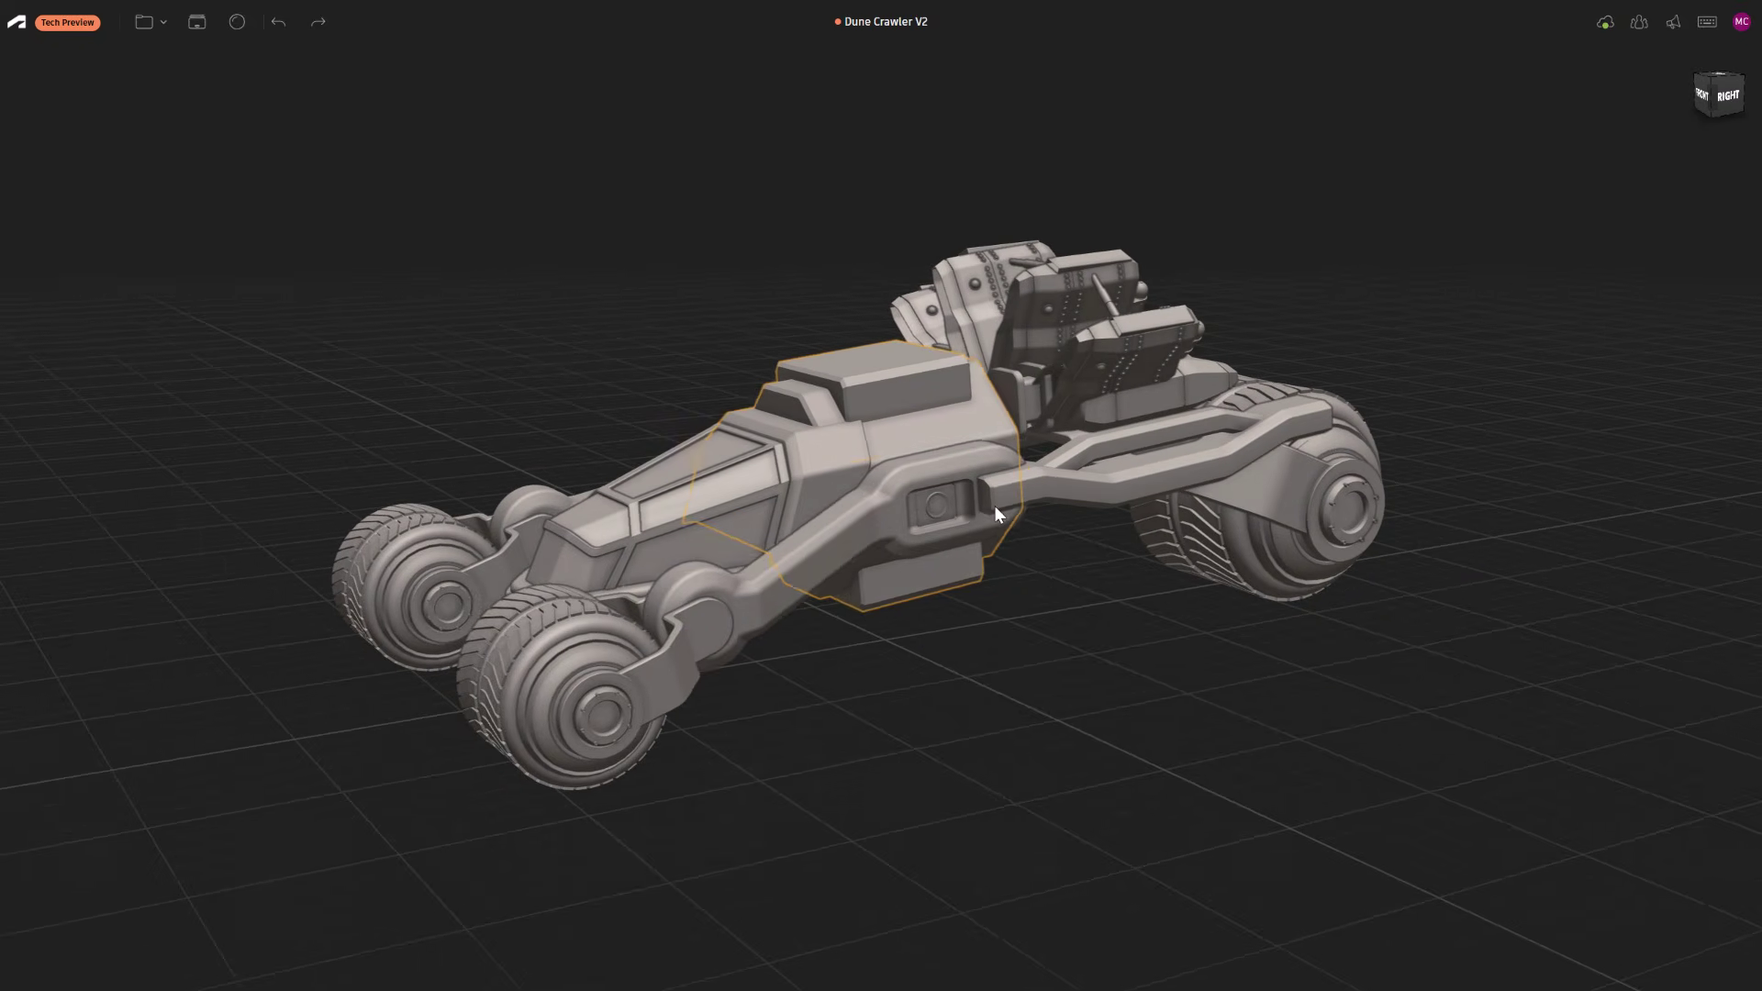
scroll(899, 488, up, 2)
scroll(977, 482, up, 3)
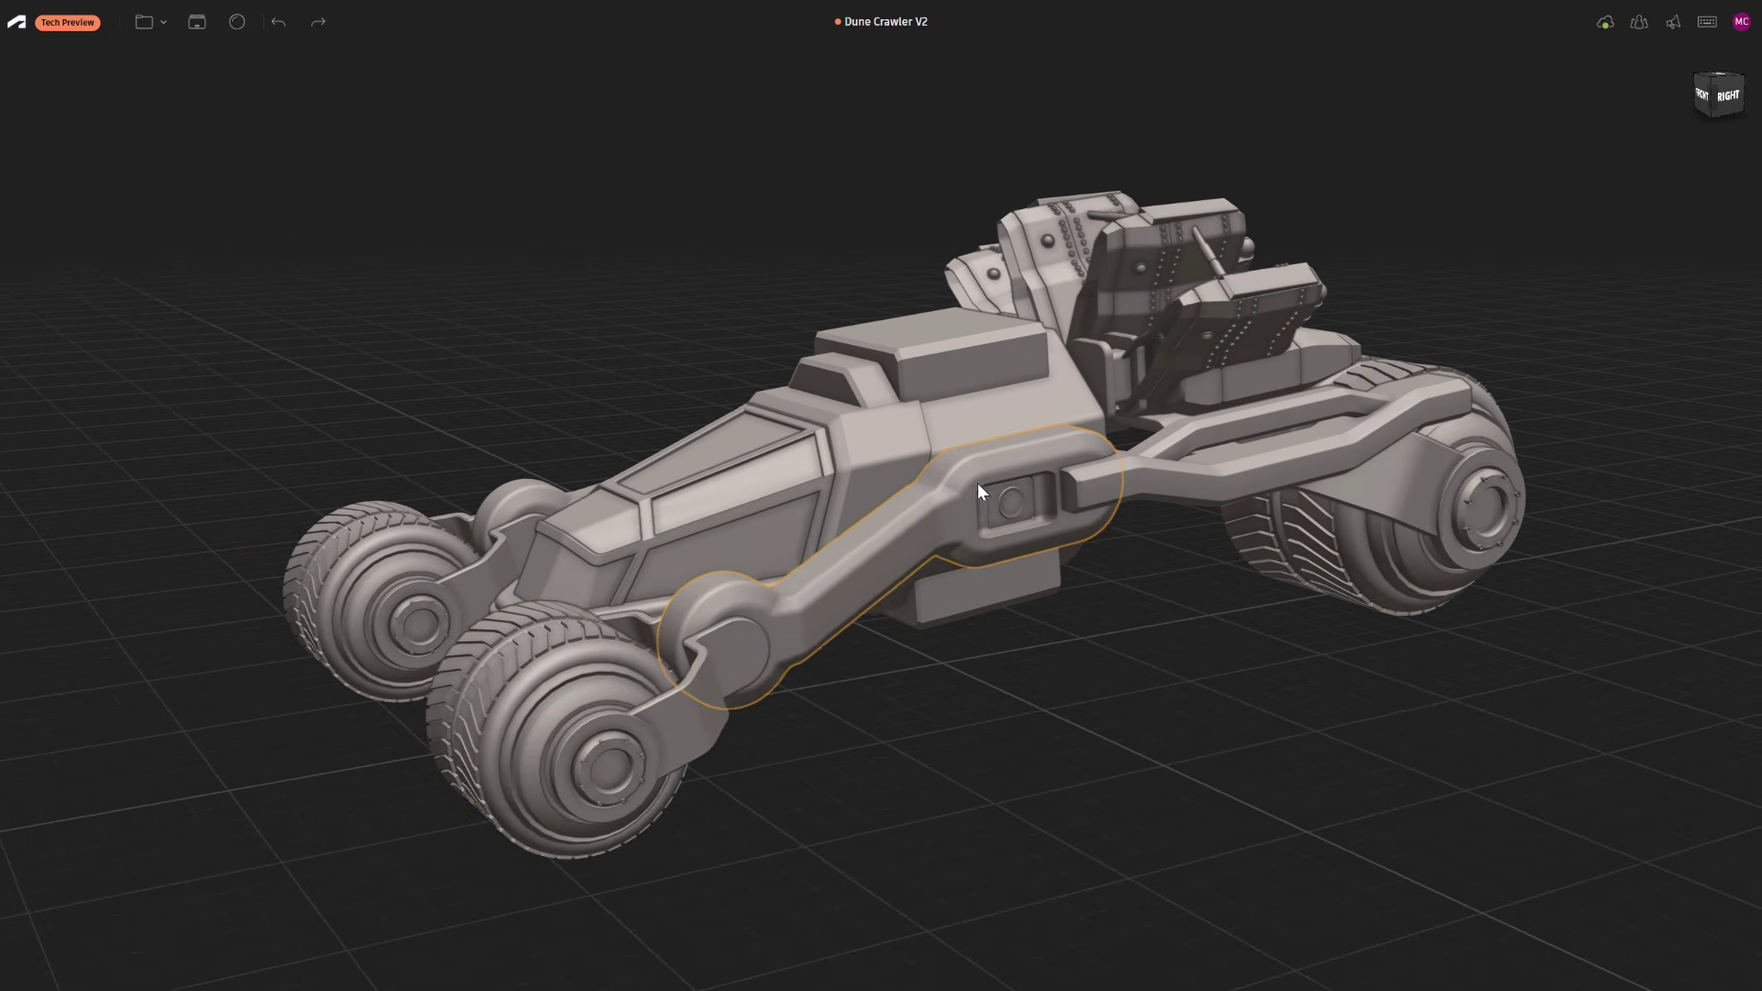
Group the front wheel assembly with its arm on each side of the vehicle
click(707, 729)
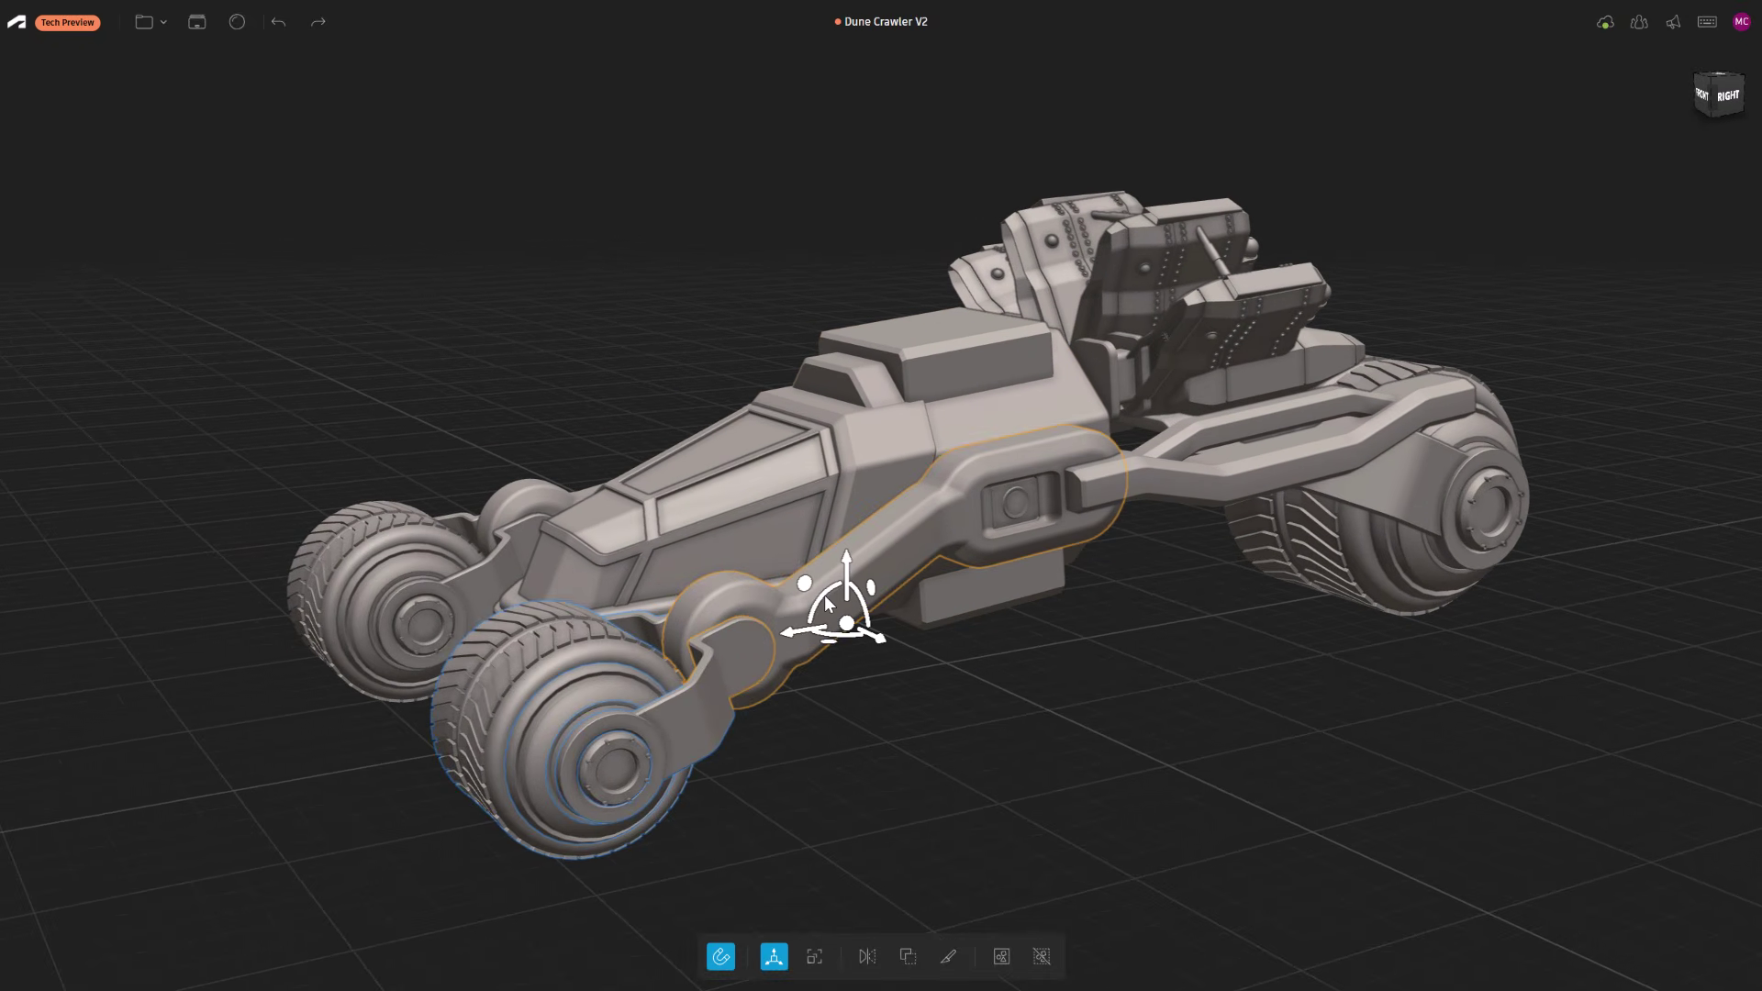
key(ctrl+g)
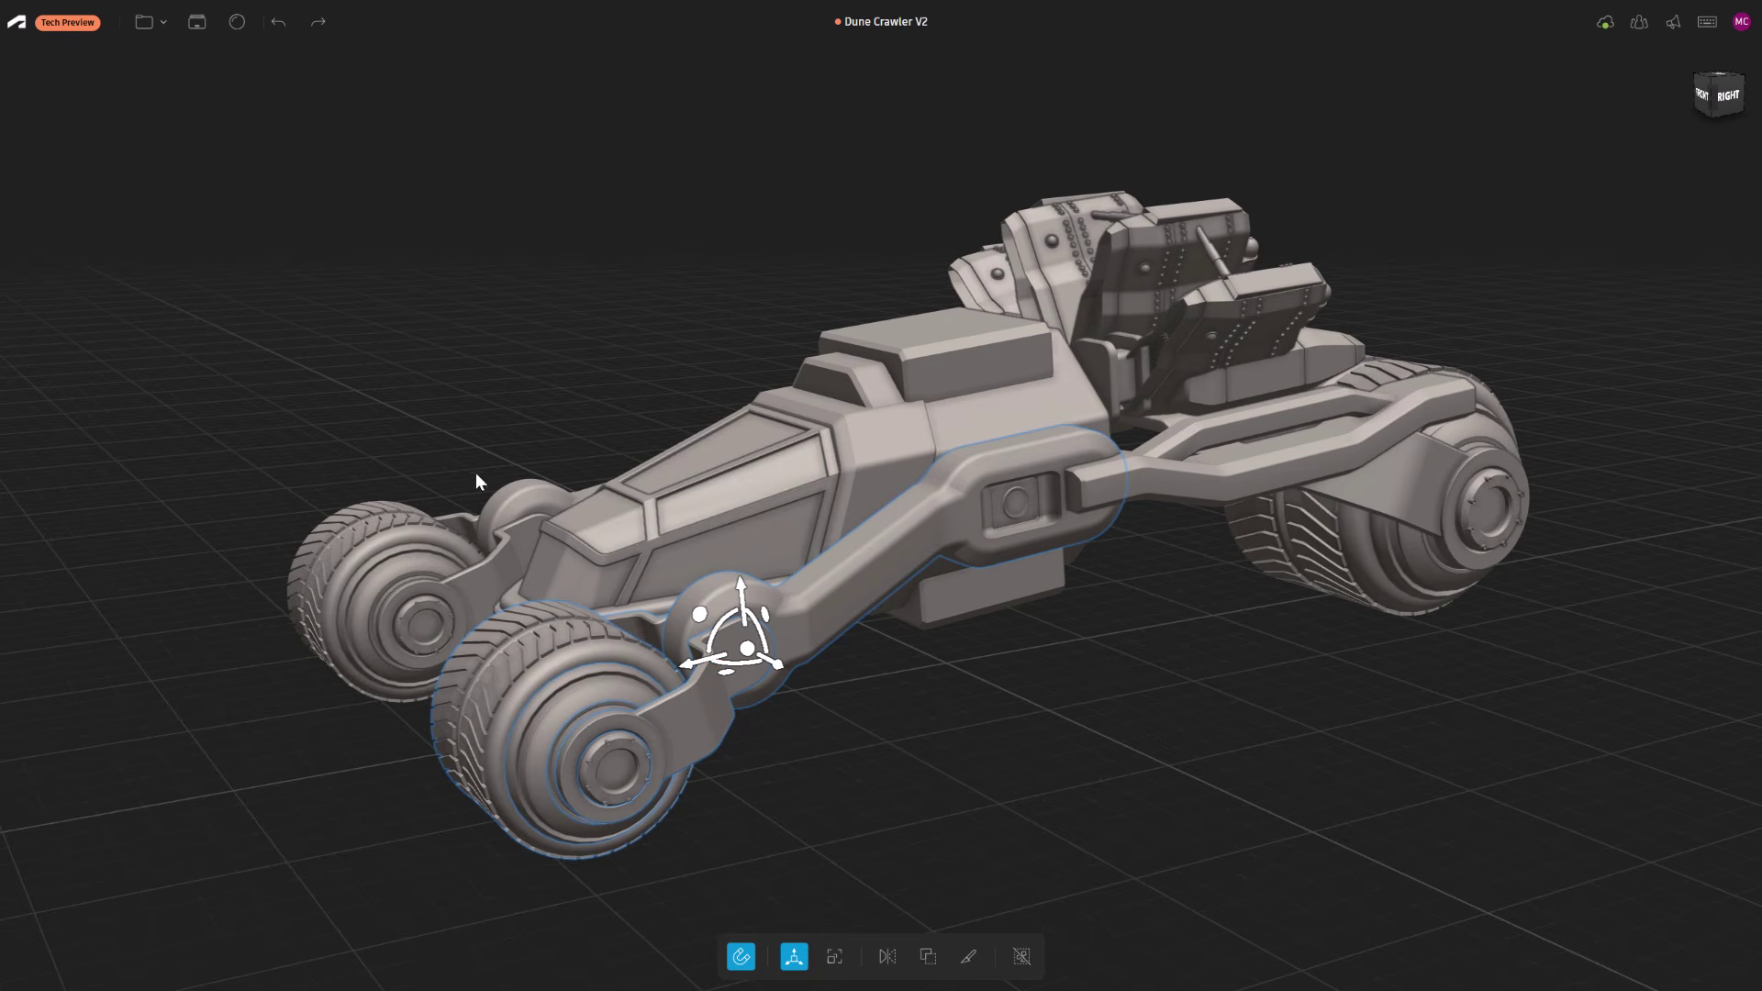
middle_drag(775, 514, 1205, 464)
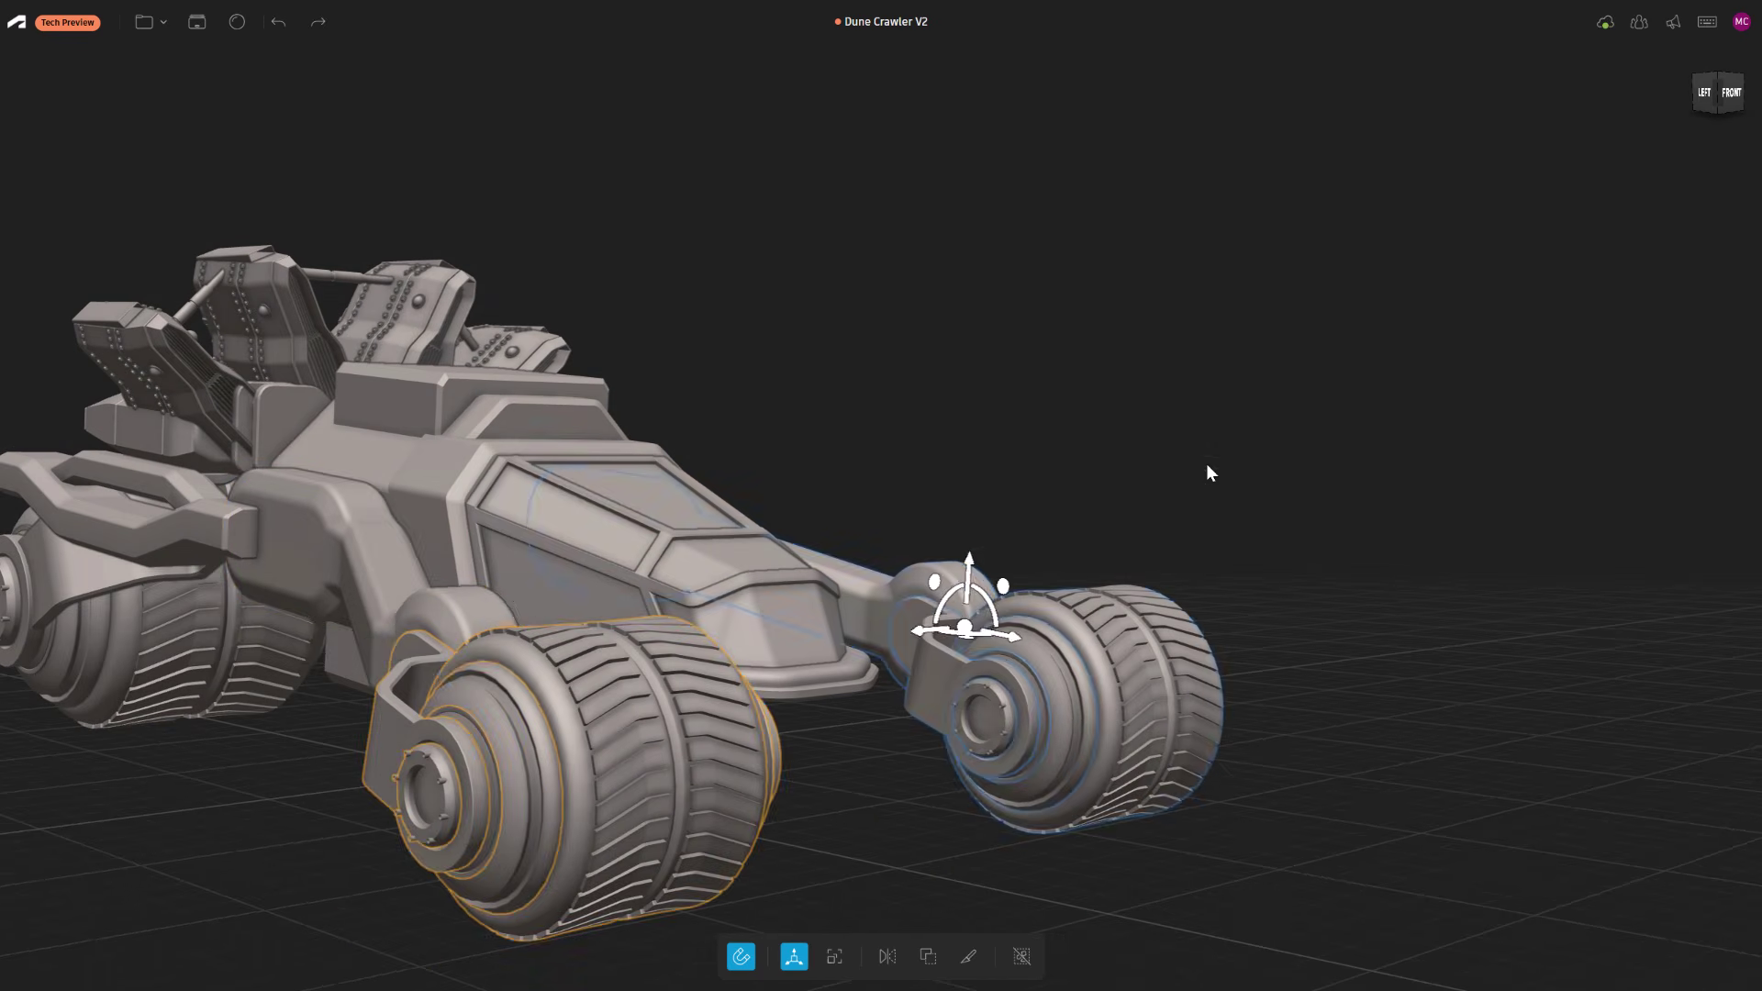
click(671, 644)
shift+click(364, 554)
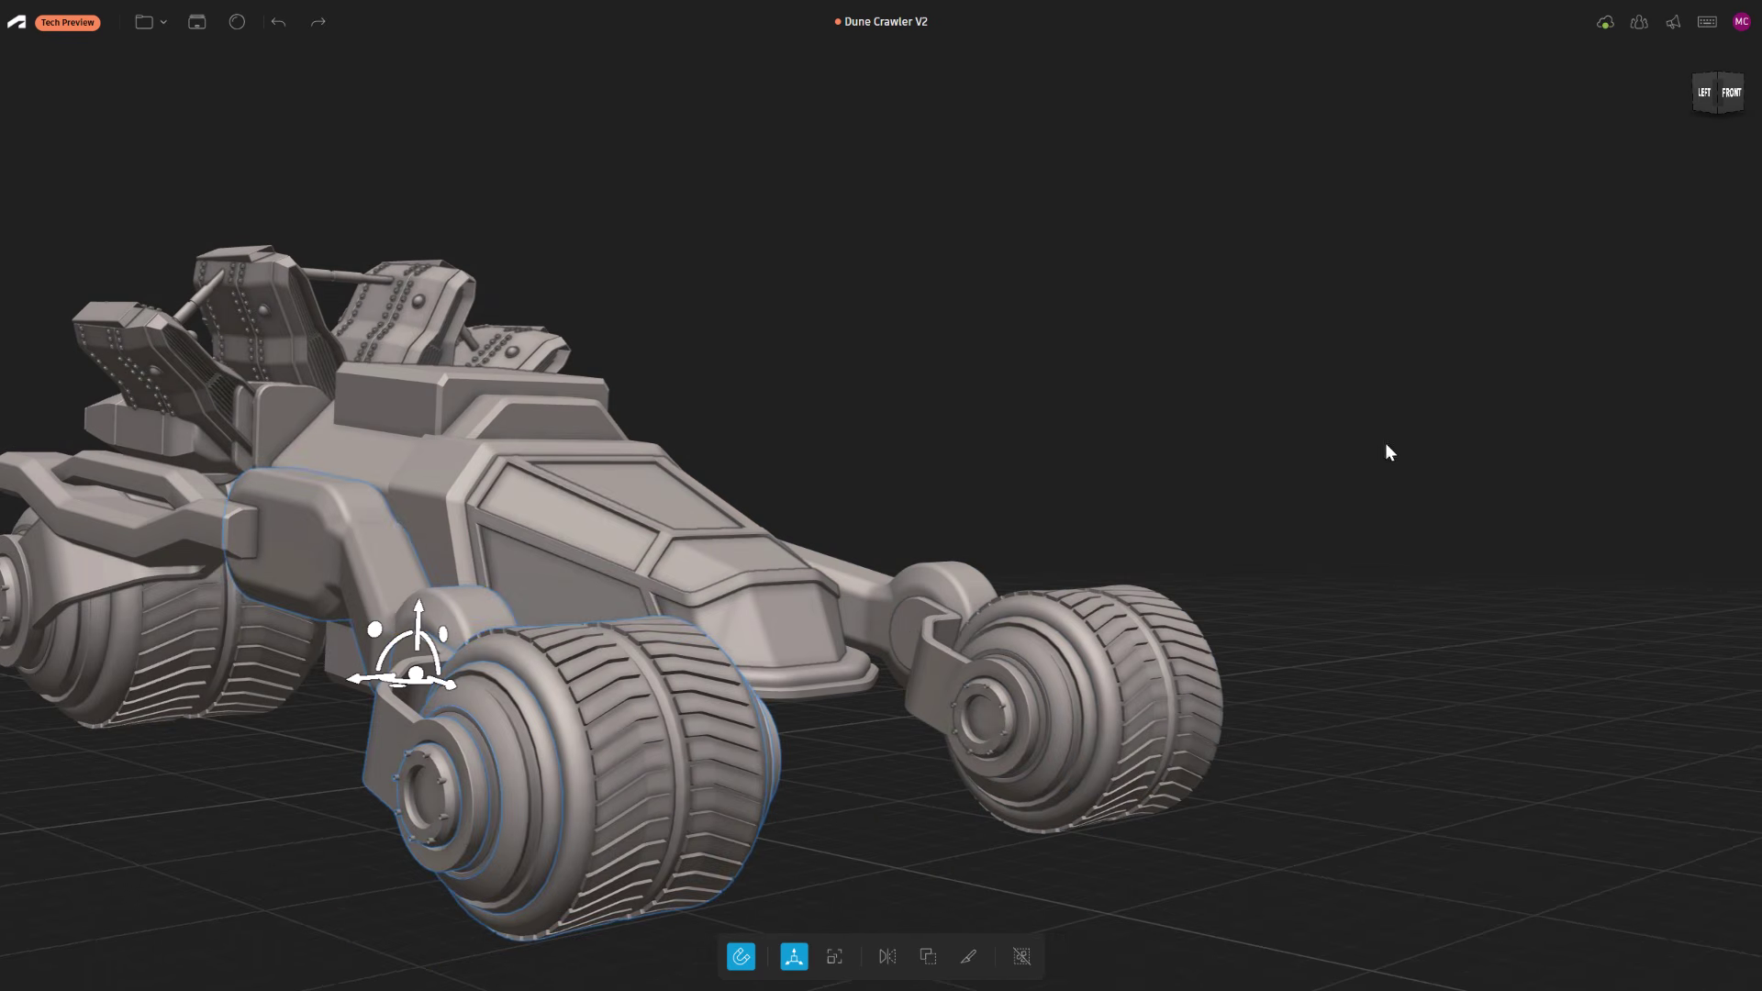
middle_drag(1384, 443, 1067, 659)
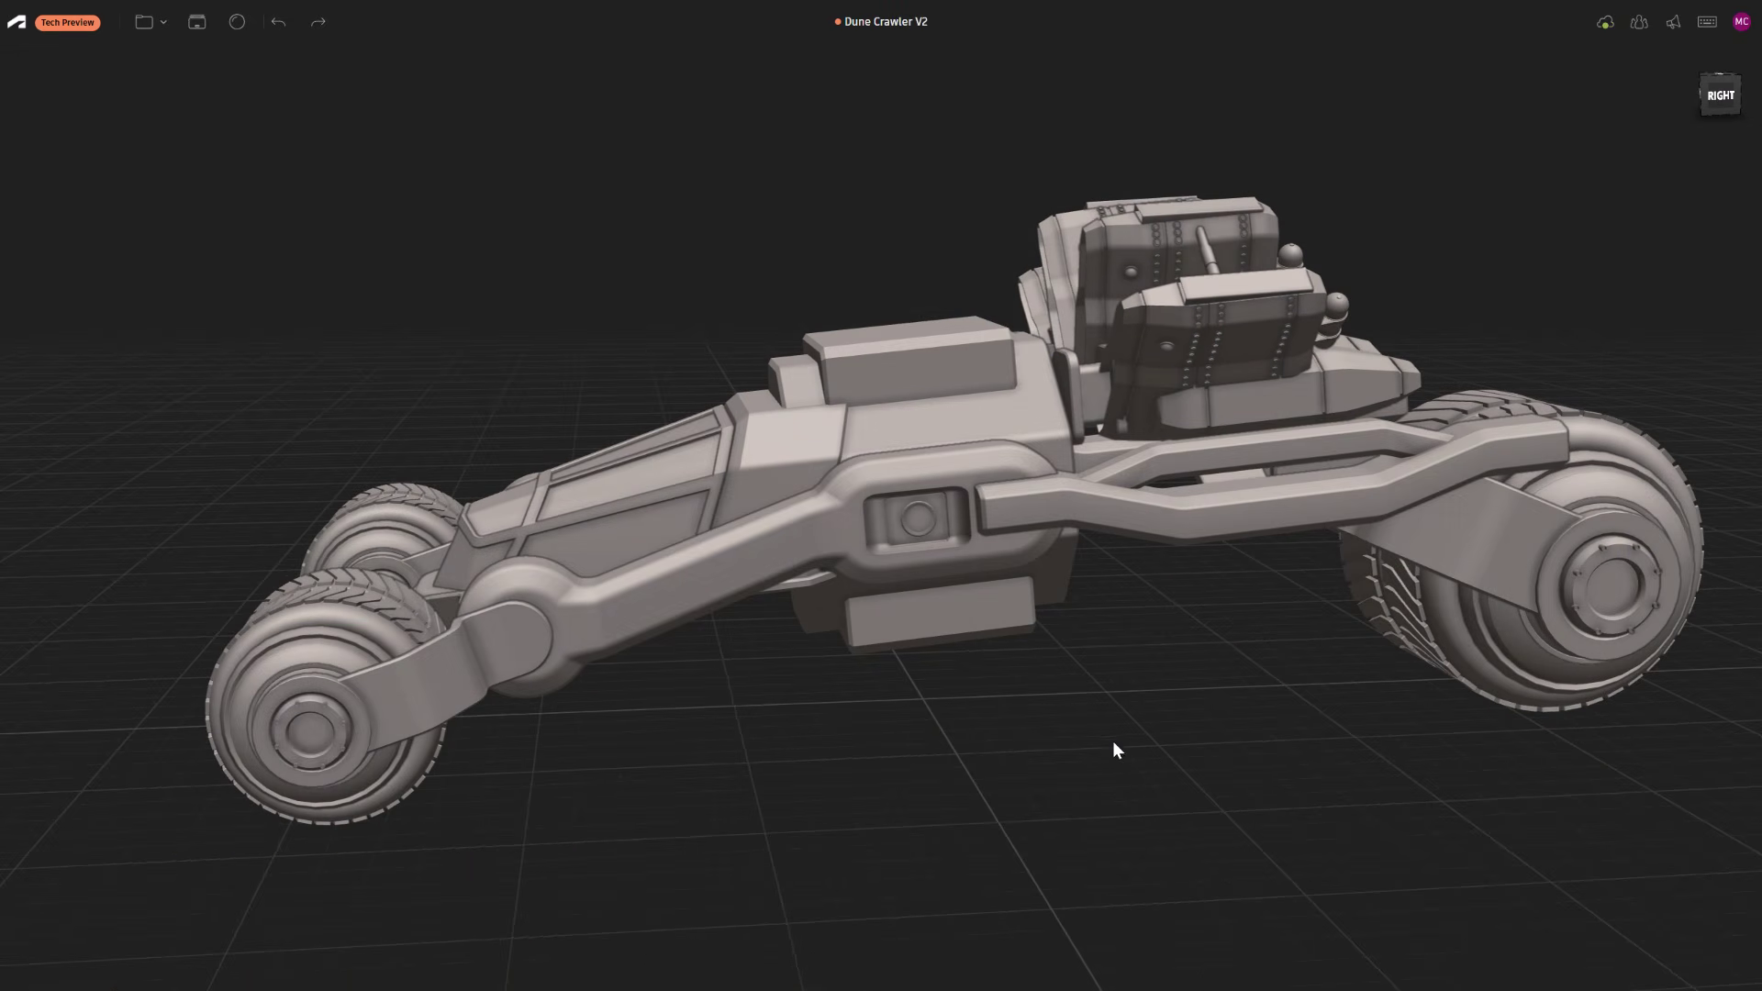
click(147, 26)
click(94, 183)
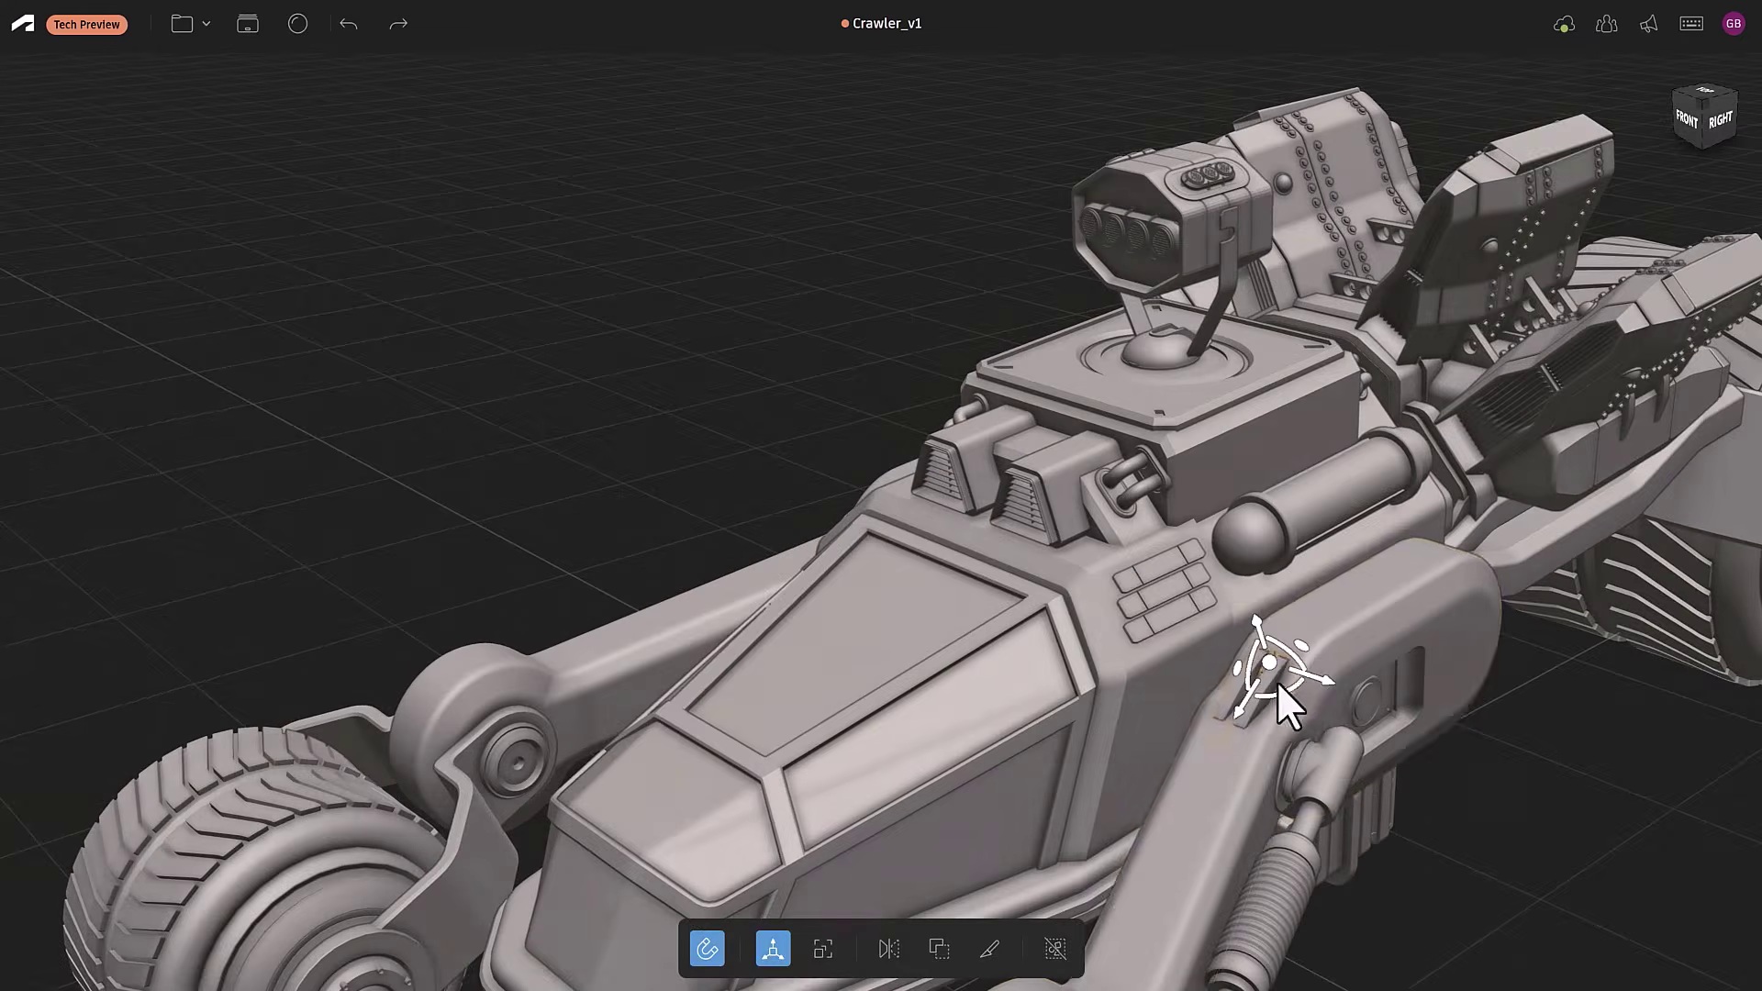
Seat the pair of slim bars in the upper face of the front arm near its bend
scroll(1276, 681, up, 5)
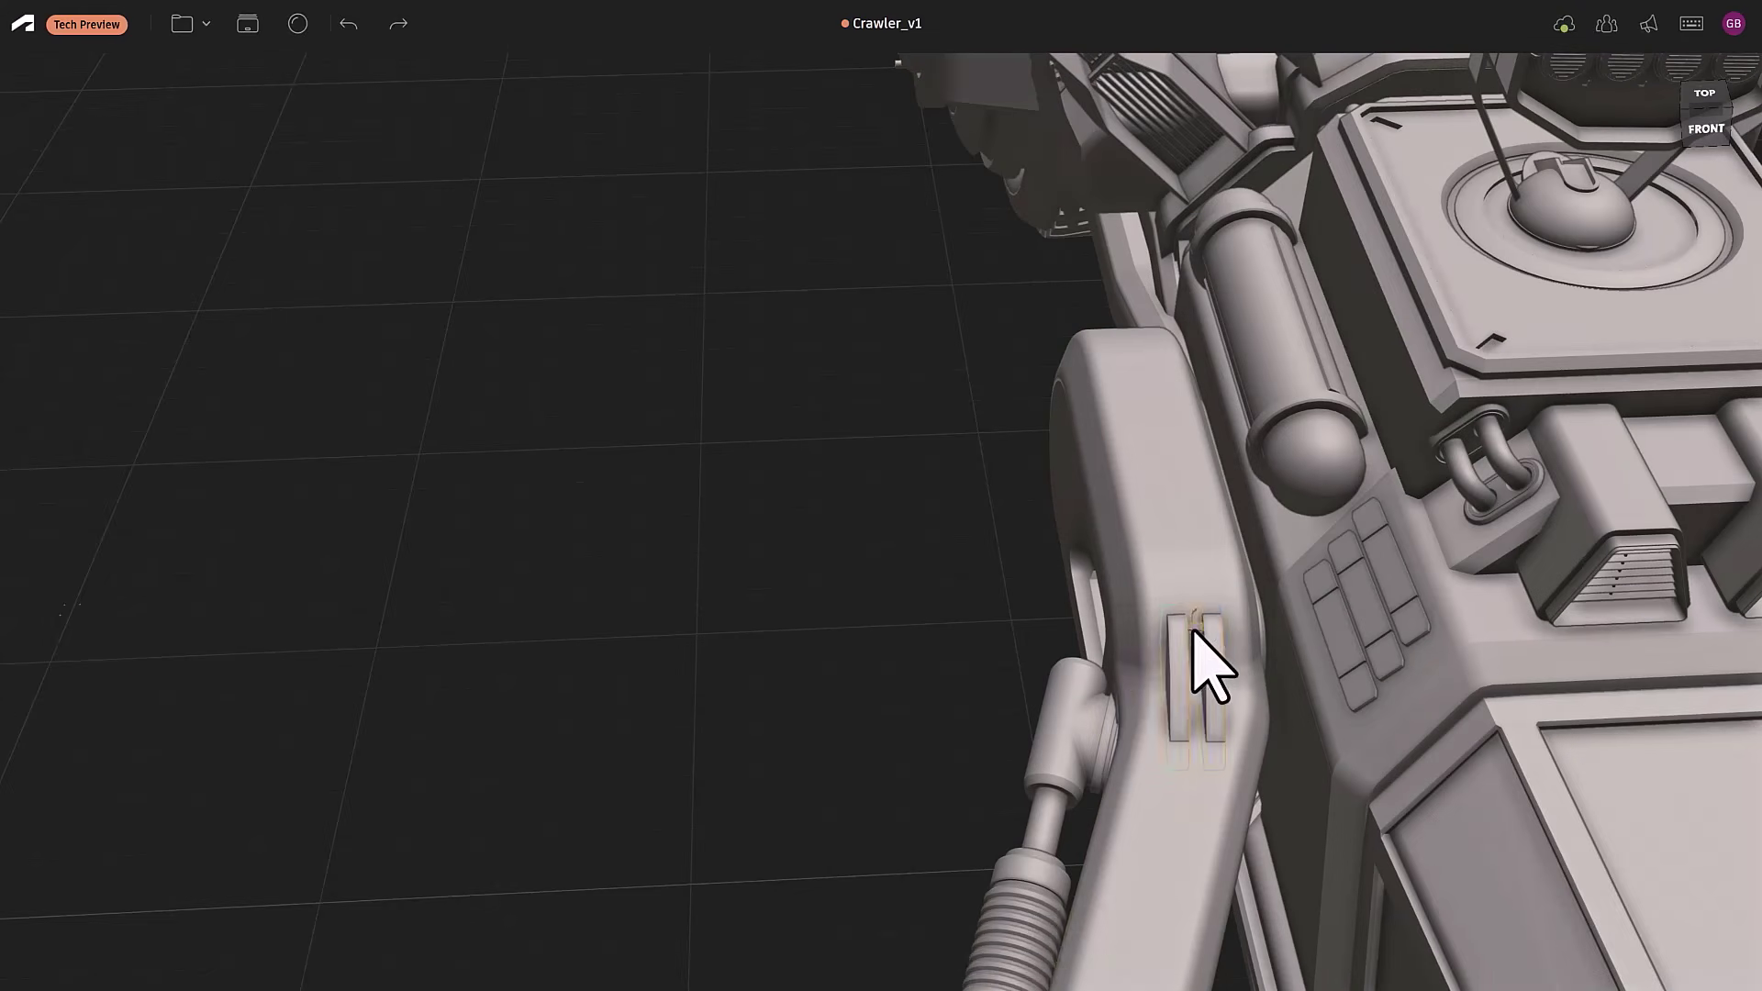
click(1193, 665)
click(883, 529)
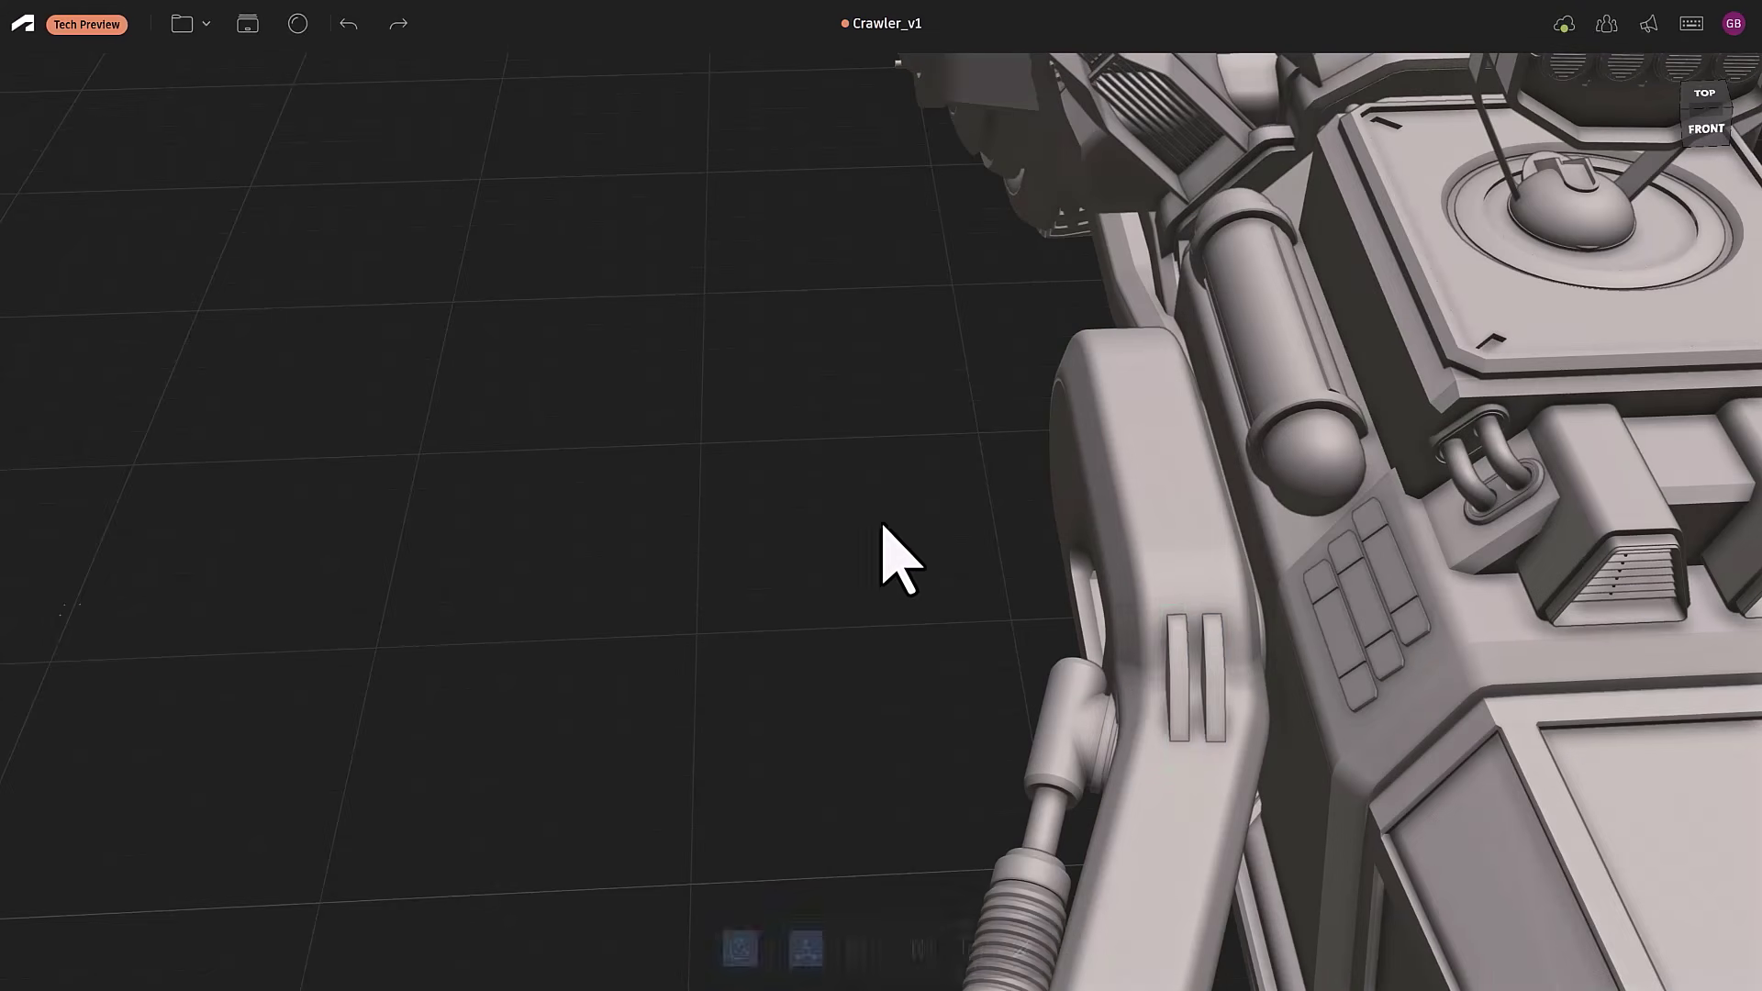
Examine the fully detailed crawler and select its roof-mounted light unit before clearing the selection
scroll(751, 472, down, 5)
alt+drag(751, 471, 547, 441)
scroll(625, 424, down, 5)
click(870, 309)
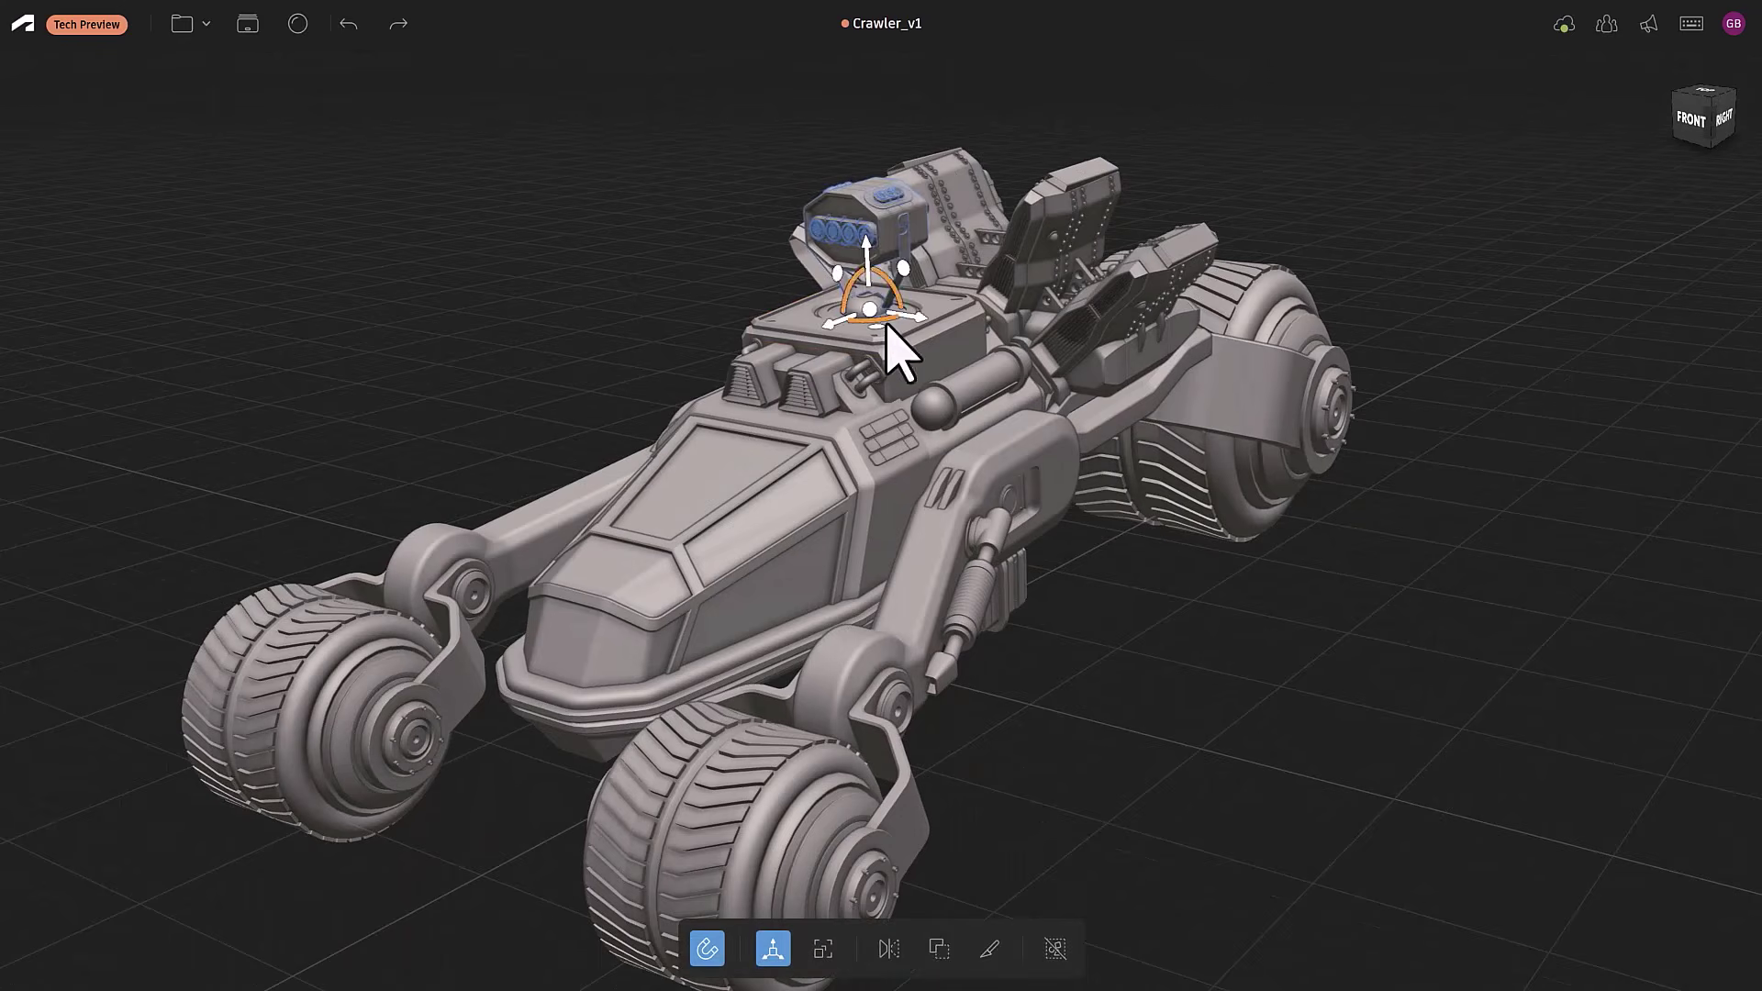
click(1187, 759)
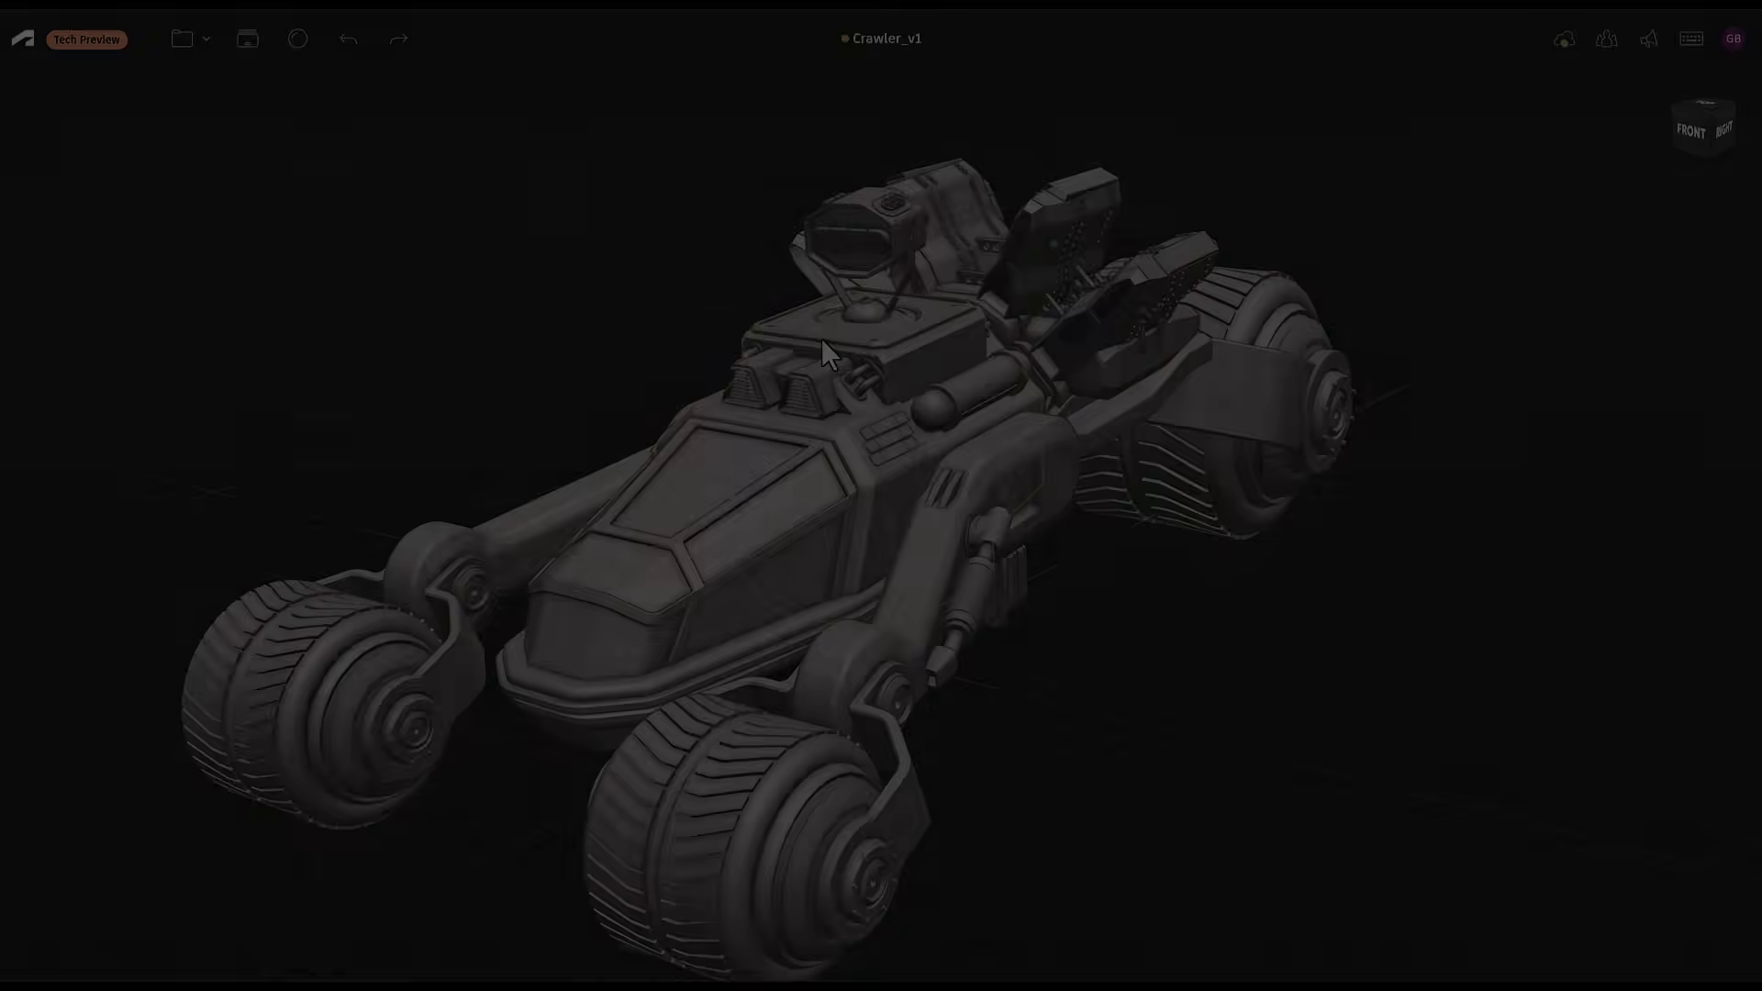